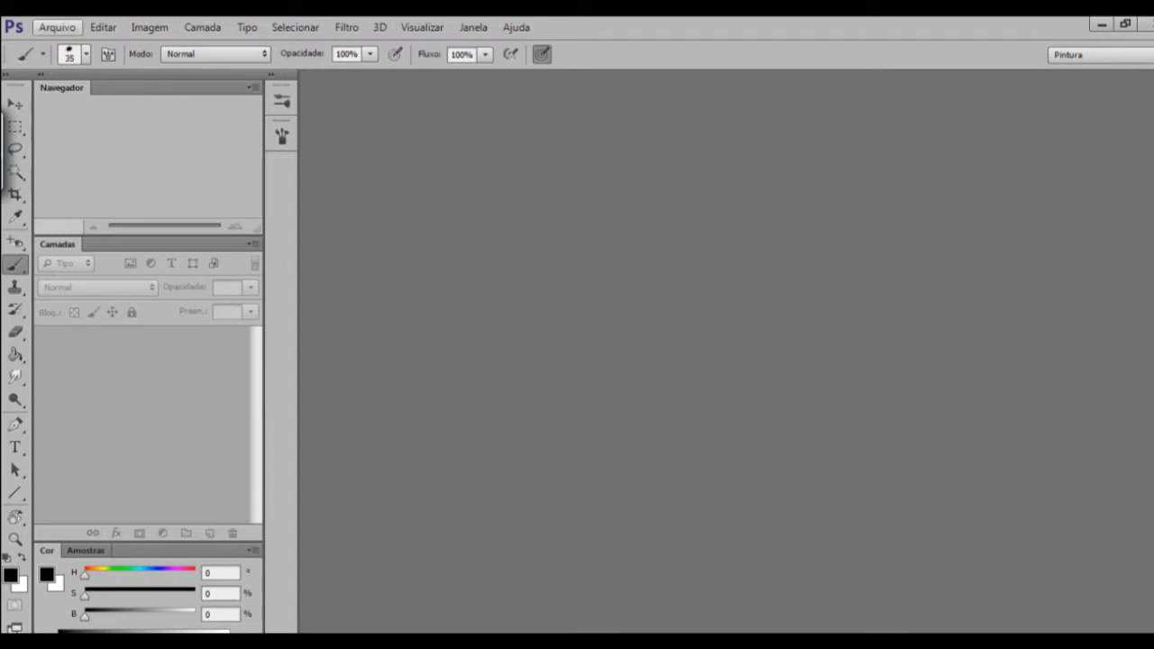
# Open the settings for a new document.
pyautogui.click(57, 27)
pyautogui.click(56, 27)
pyautogui.click(57, 27)
pyautogui.click(65, 46)
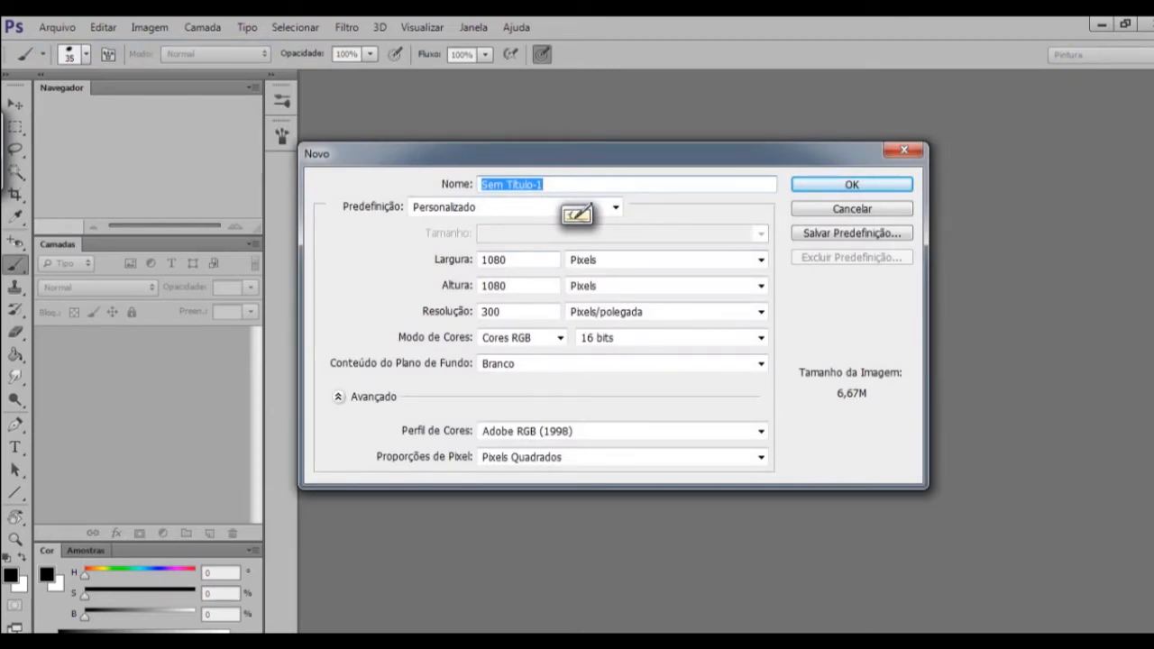
# Review the unit options available for the new document's width, keeping Pixels.
pyautogui.click(761, 259)
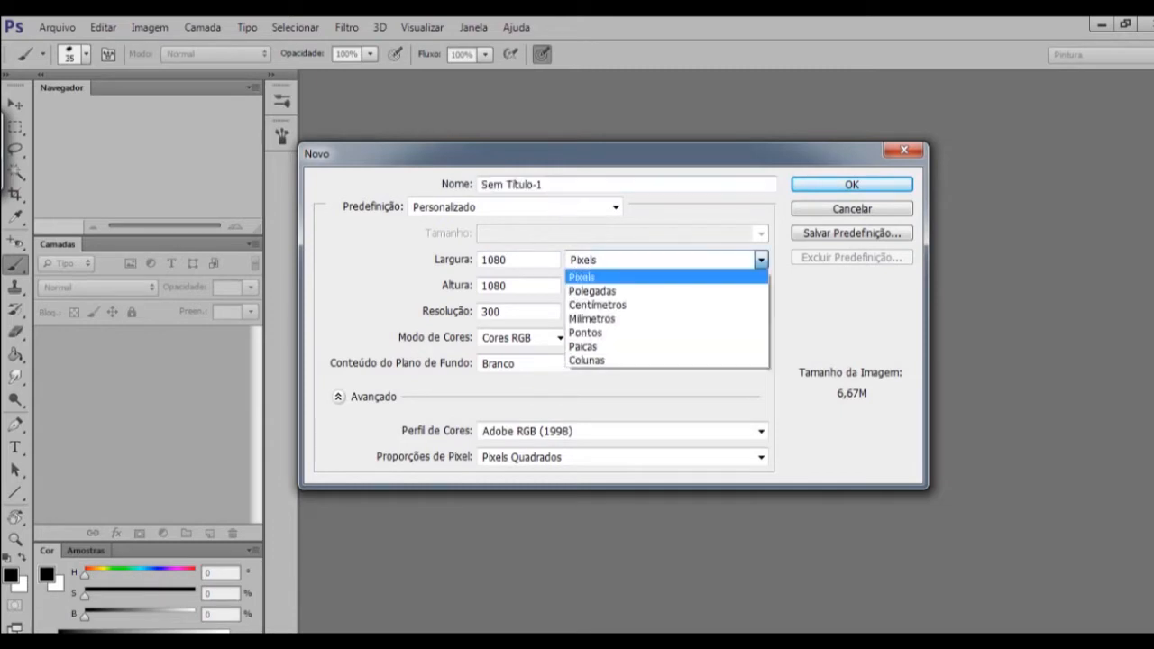
pyautogui.press('Down')
pyautogui.press('Down')
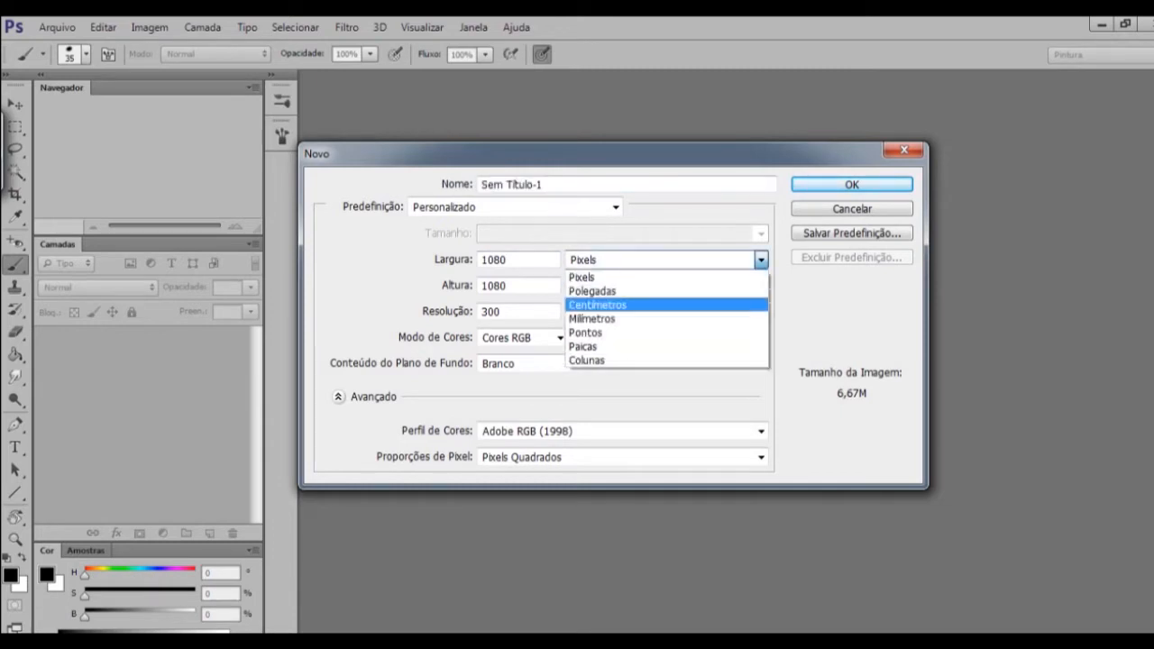
pyautogui.press('Down')
pyautogui.press('Down')
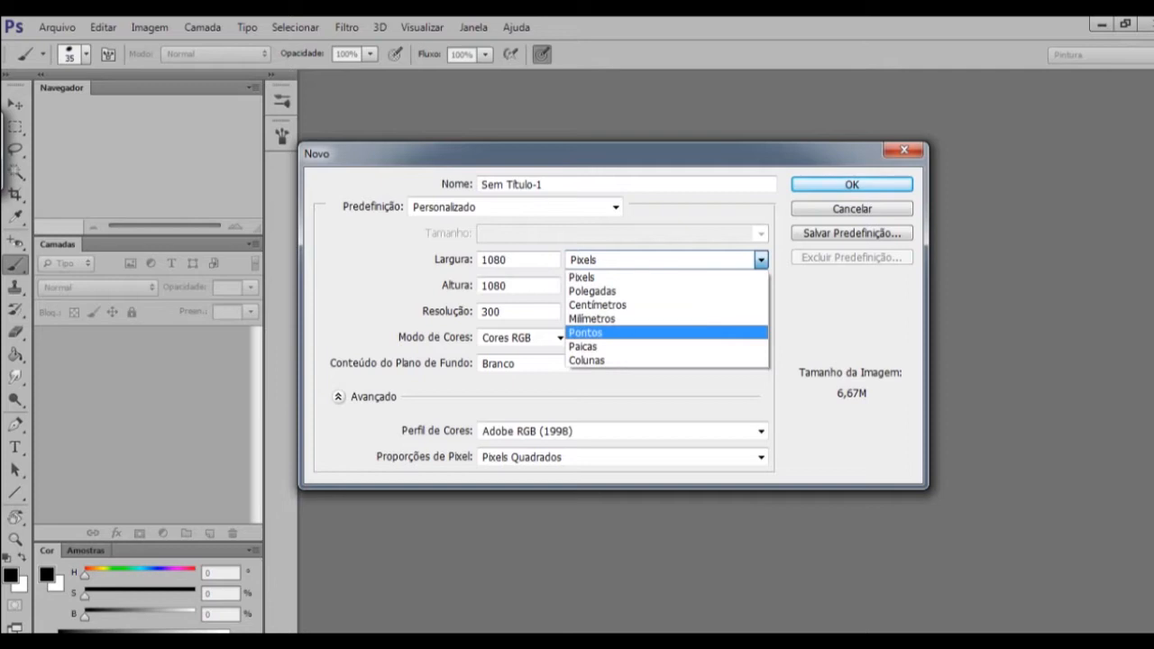
pyautogui.press('Down')
pyautogui.press('Down')
pyautogui.press('Up')
pyautogui.press('Up')
pyautogui.press('Up')
pyautogui.press('Up')
pyautogui.press('Up')
pyautogui.press('Up')
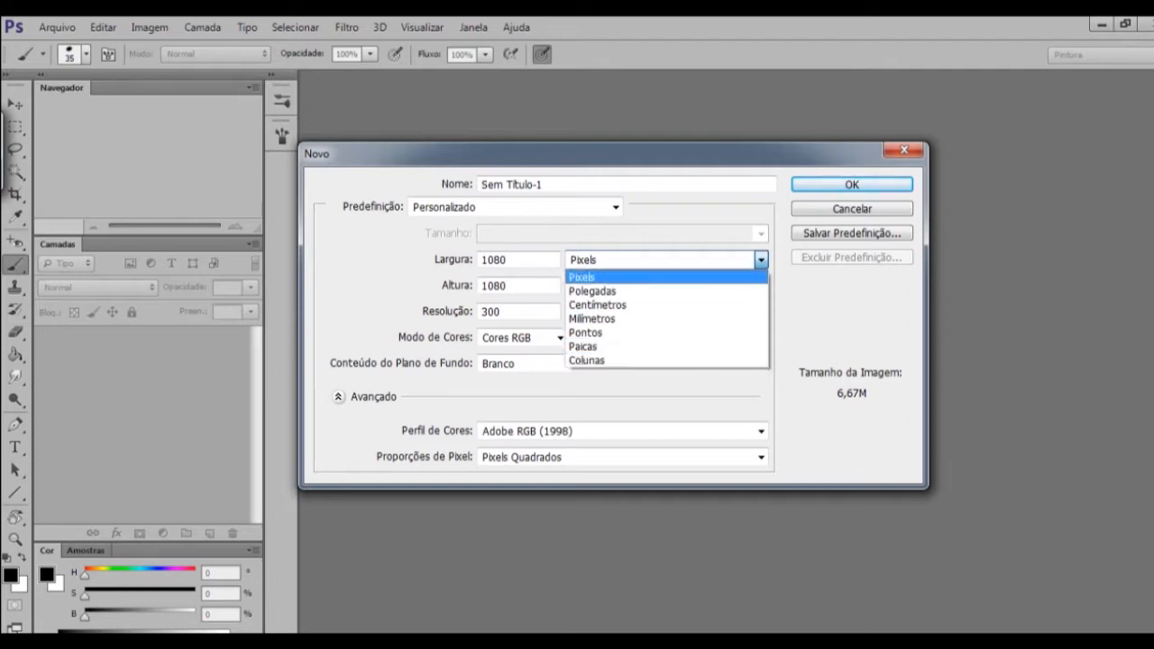
pyautogui.click(667, 277)
pyautogui.click(762, 260)
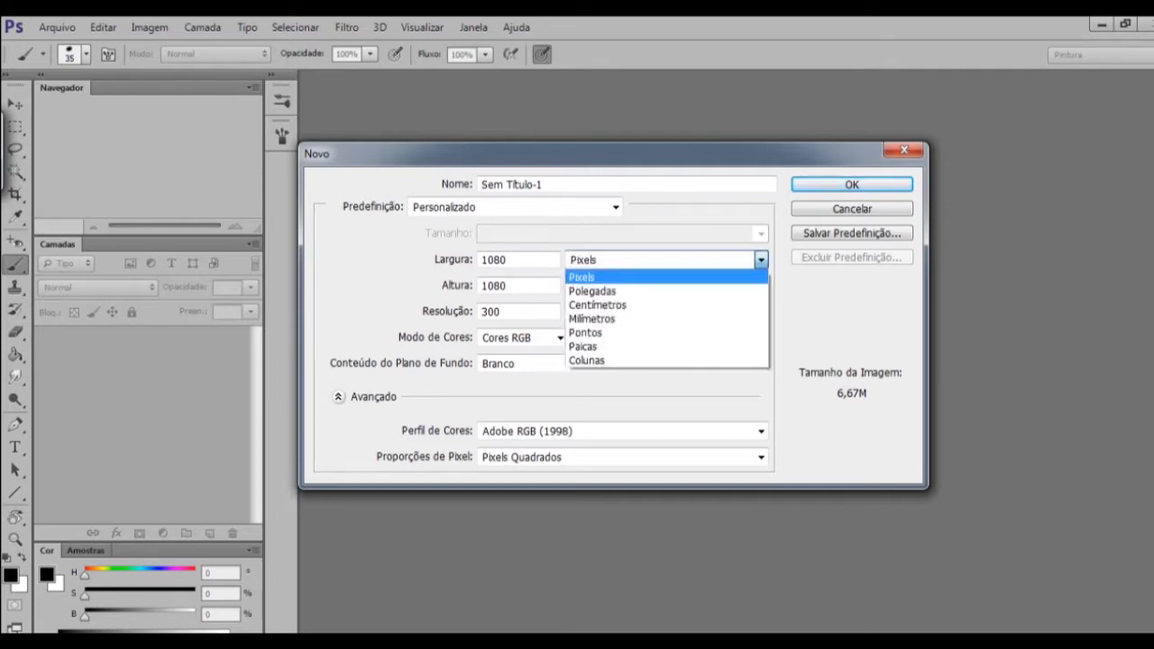
pyautogui.press('Down')
pyautogui.press('Down')
pyautogui.press('Up')
pyautogui.press('Up')
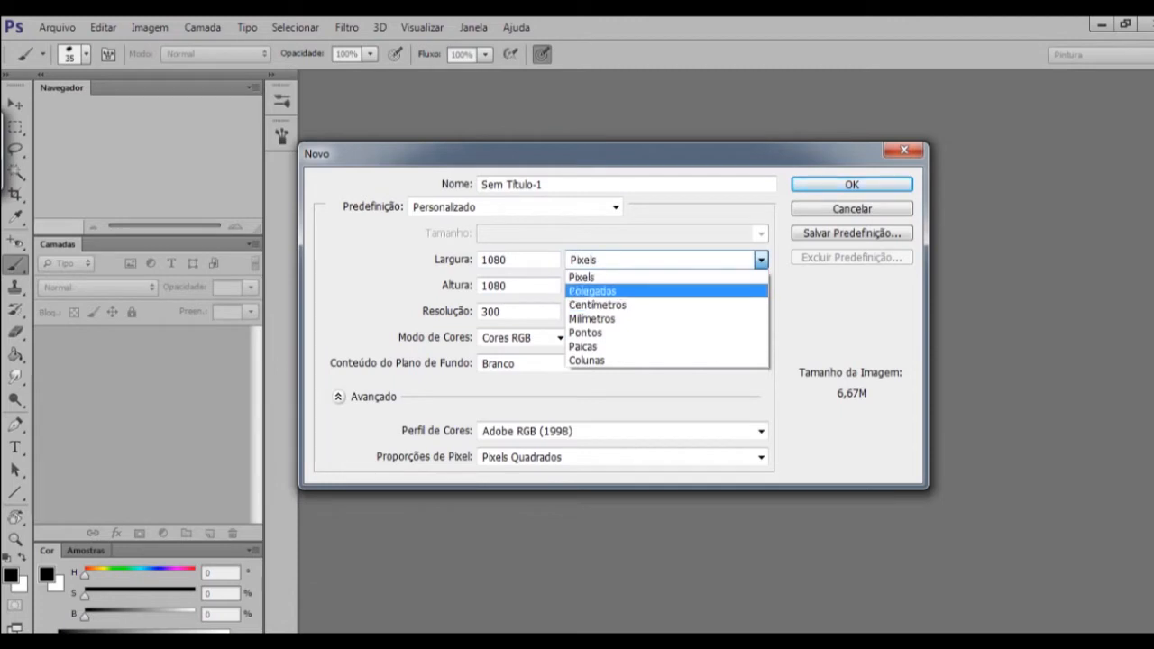
pyautogui.press('Return')
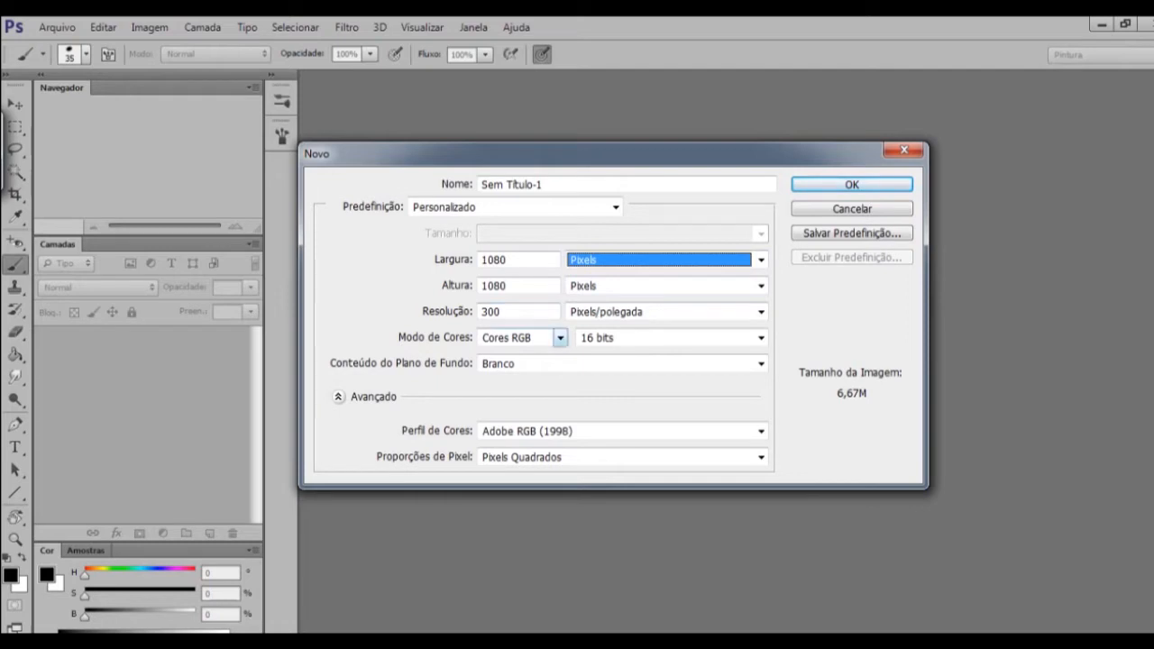
# Keep the RGB colour mode and create the 1080 × 1080 pixel document at 300 pixels per inch.
pyautogui.click(560, 337)
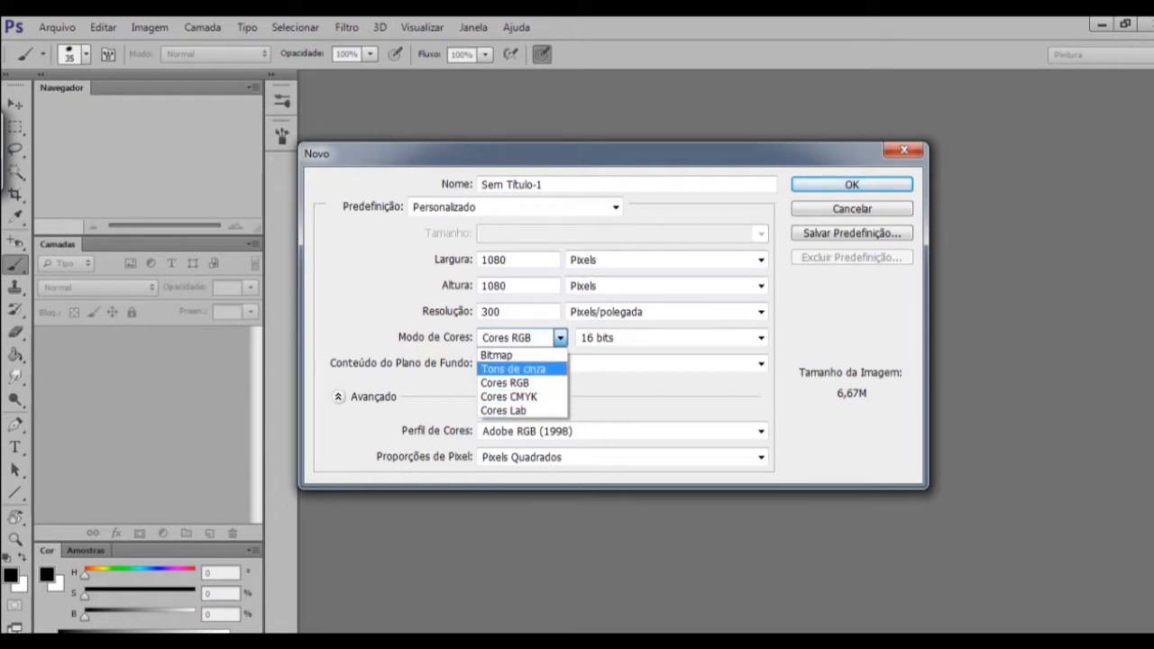
pyautogui.click(505, 383)
pyautogui.click(852, 185)
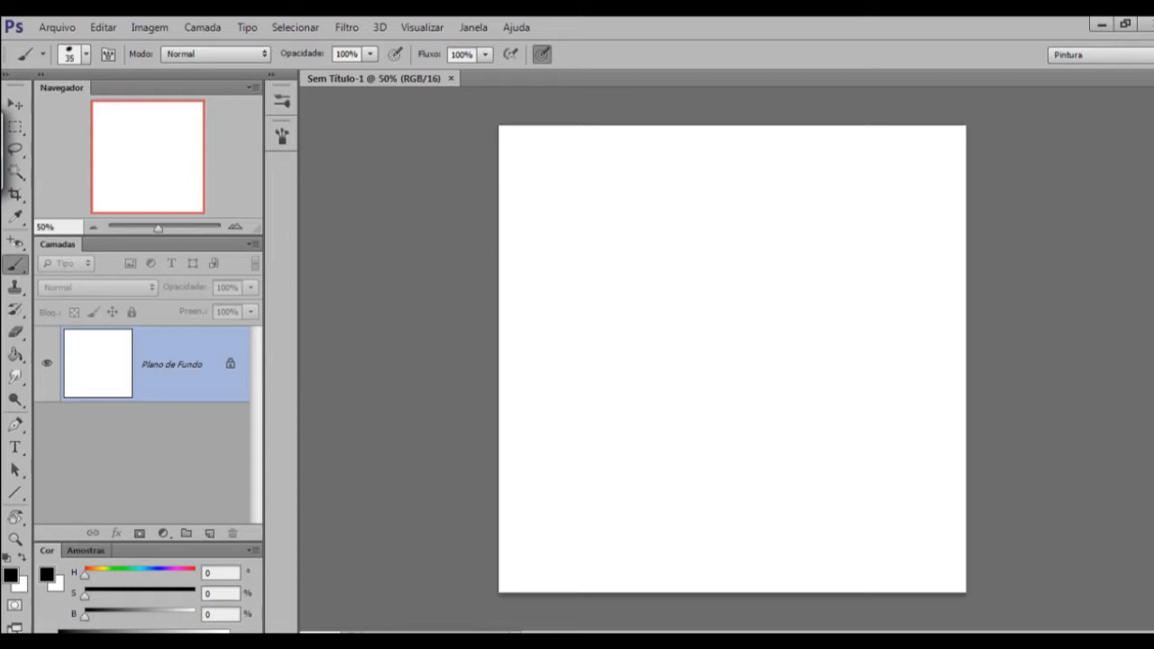
# Place the pencil sketch photo 20200505_145802 from the six folder into the document.
pyautogui.click(56, 26)
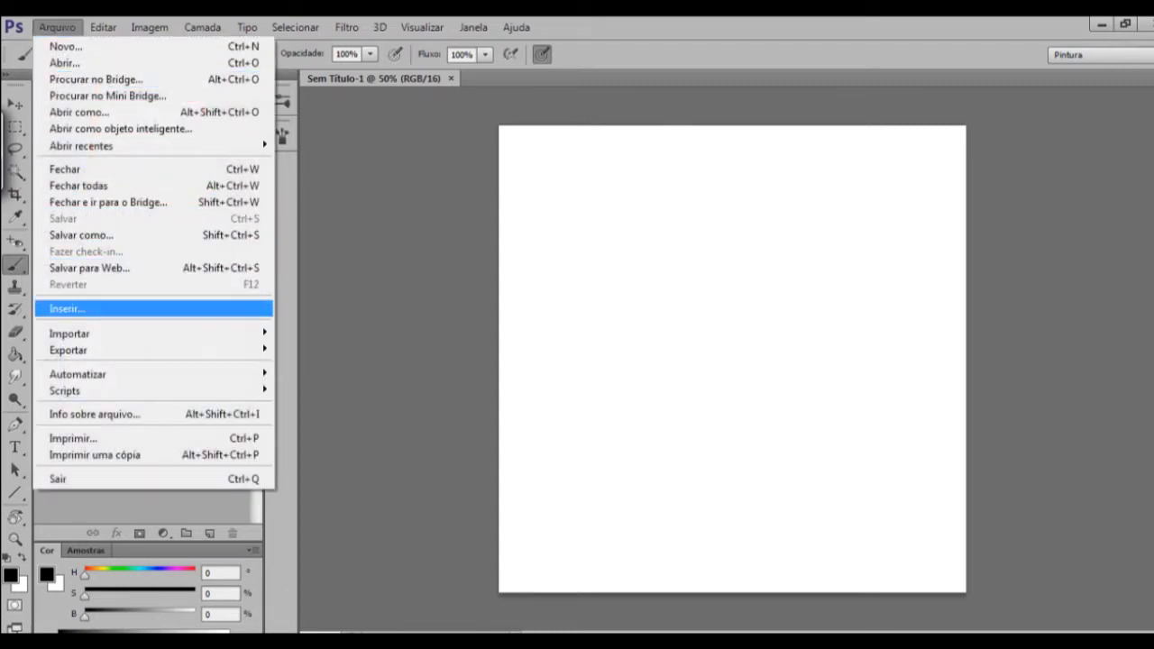
pyautogui.click(109, 309)
pyautogui.scroll(6, 577, 312)
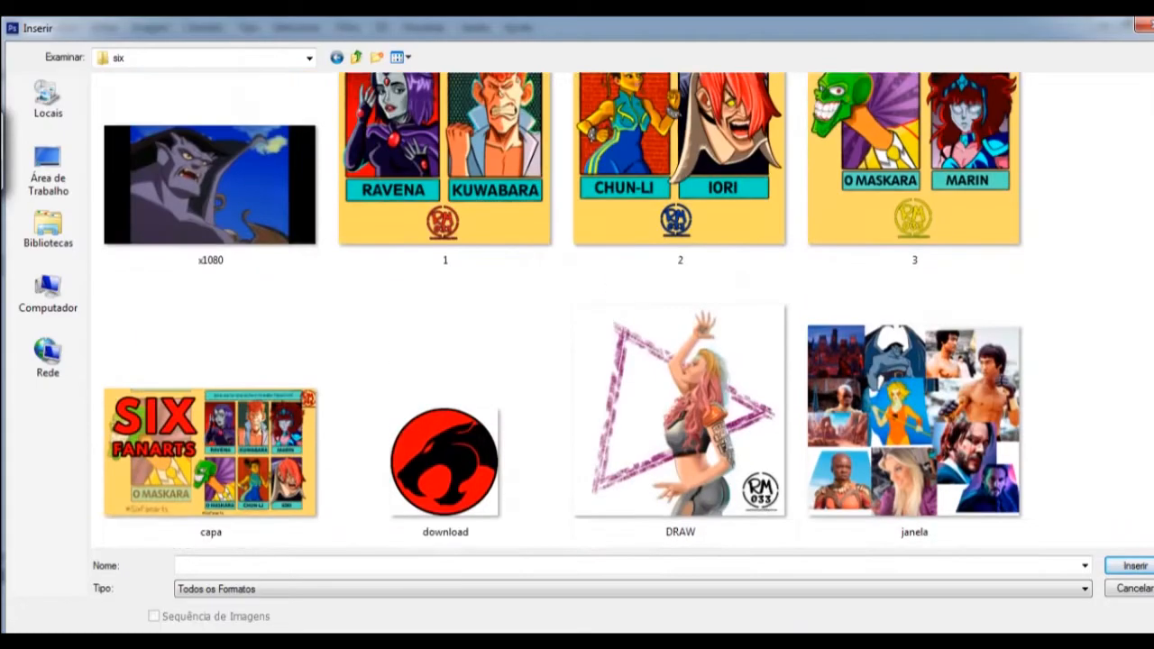
pyautogui.scroll(6, 563, 311)
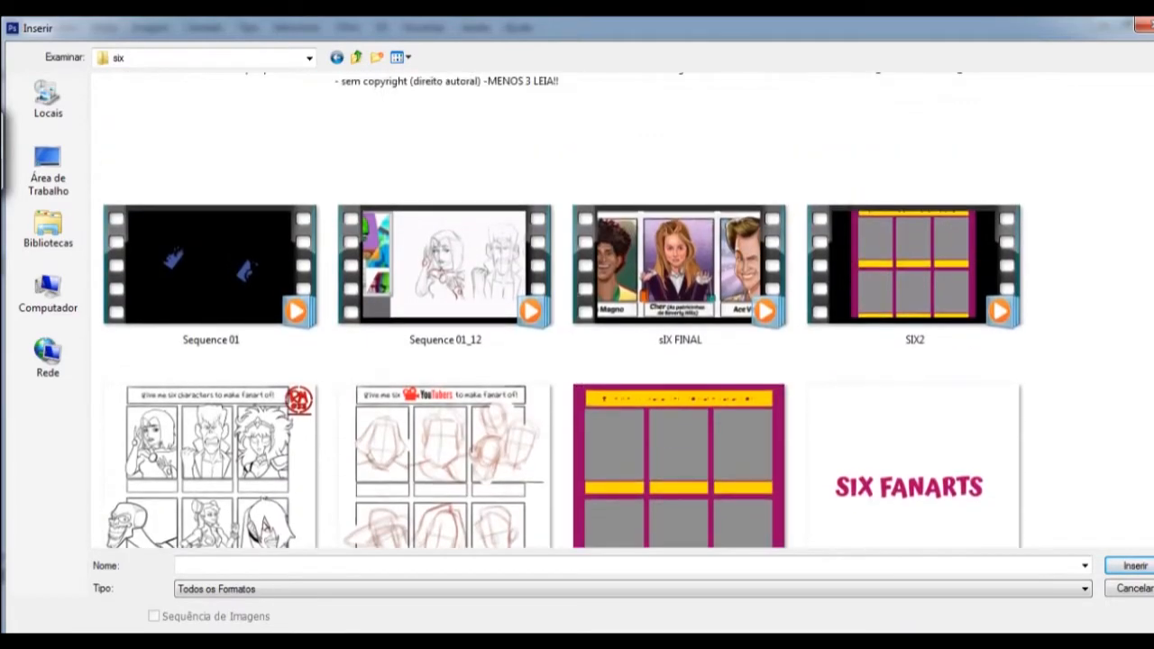
pyautogui.scroll(10, 914, 342)
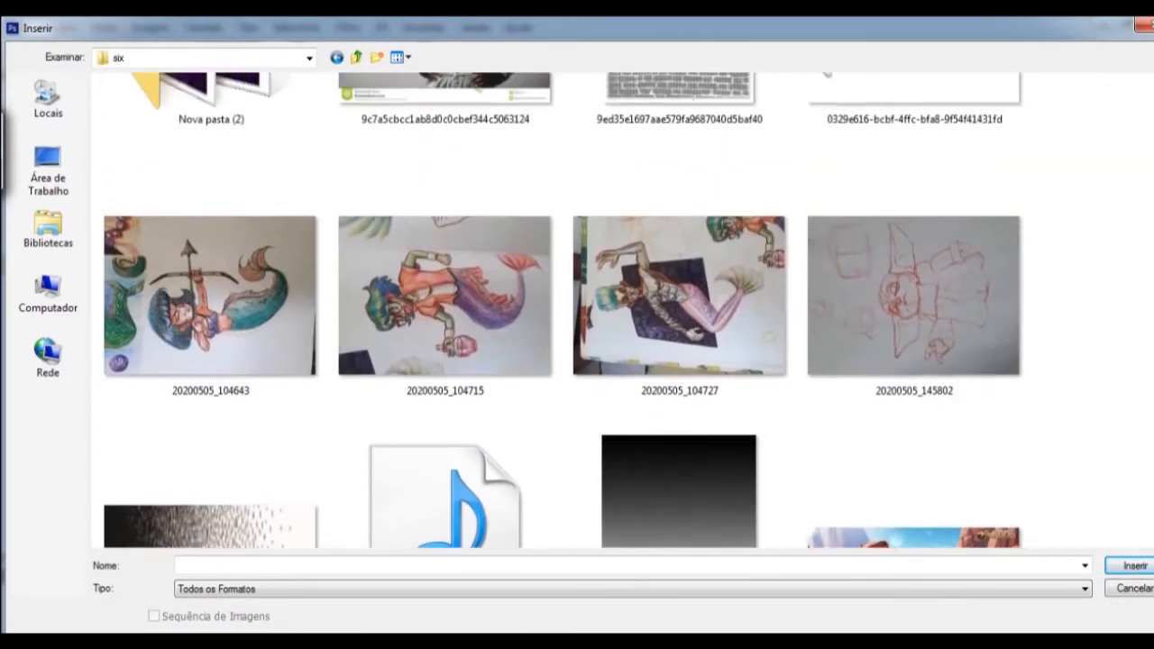
pyautogui.doubleClick(914, 343)
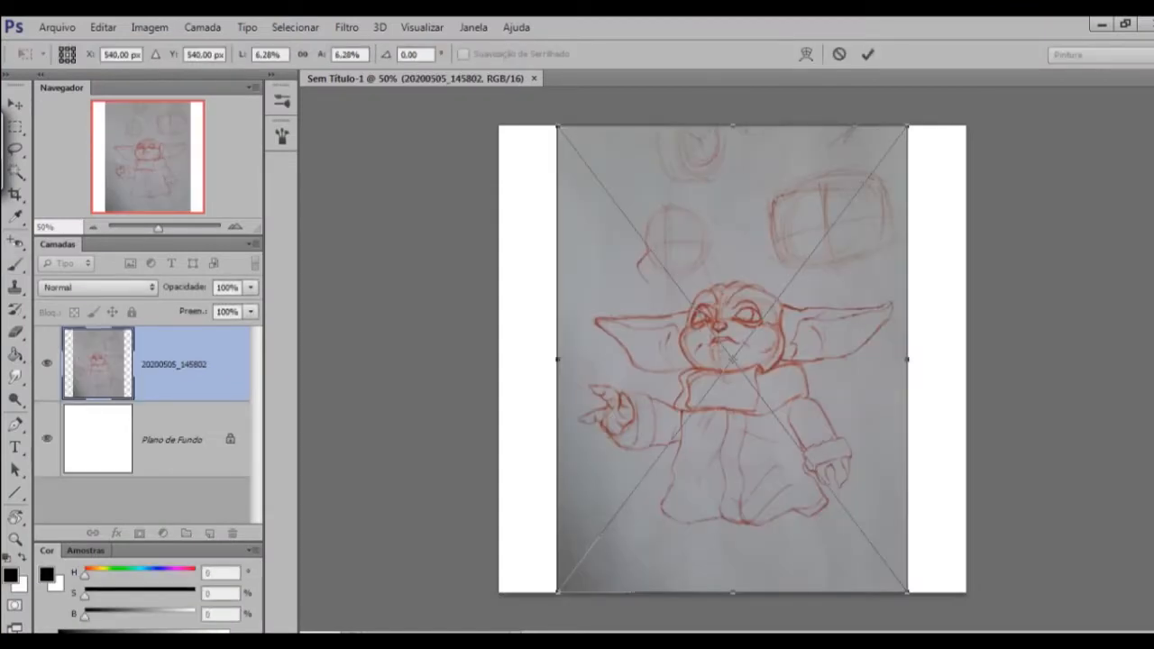
# Enlarge the placed sketch to about 7.3% width and 7.6% height and confirm its placement.
pyautogui.moveTo(907, 126); pyautogui.dragTo(866, 166)
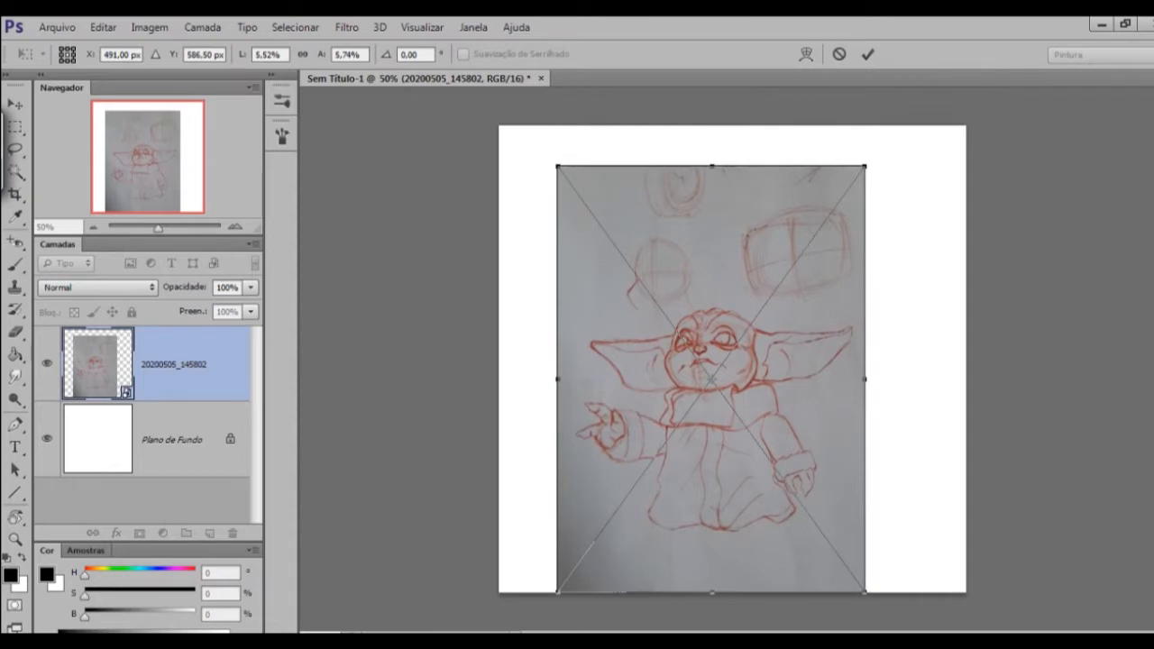
pyautogui.moveTo(866, 166); pyautogui.dragTo(964, 30)
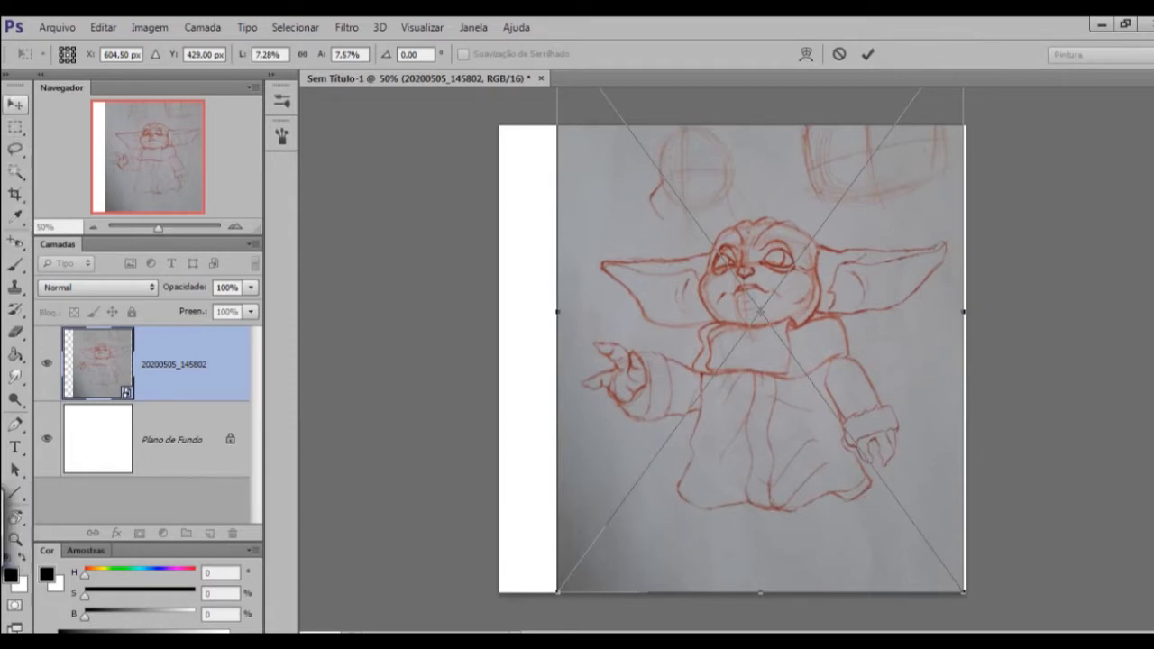
pyautogui.click(15, 104)
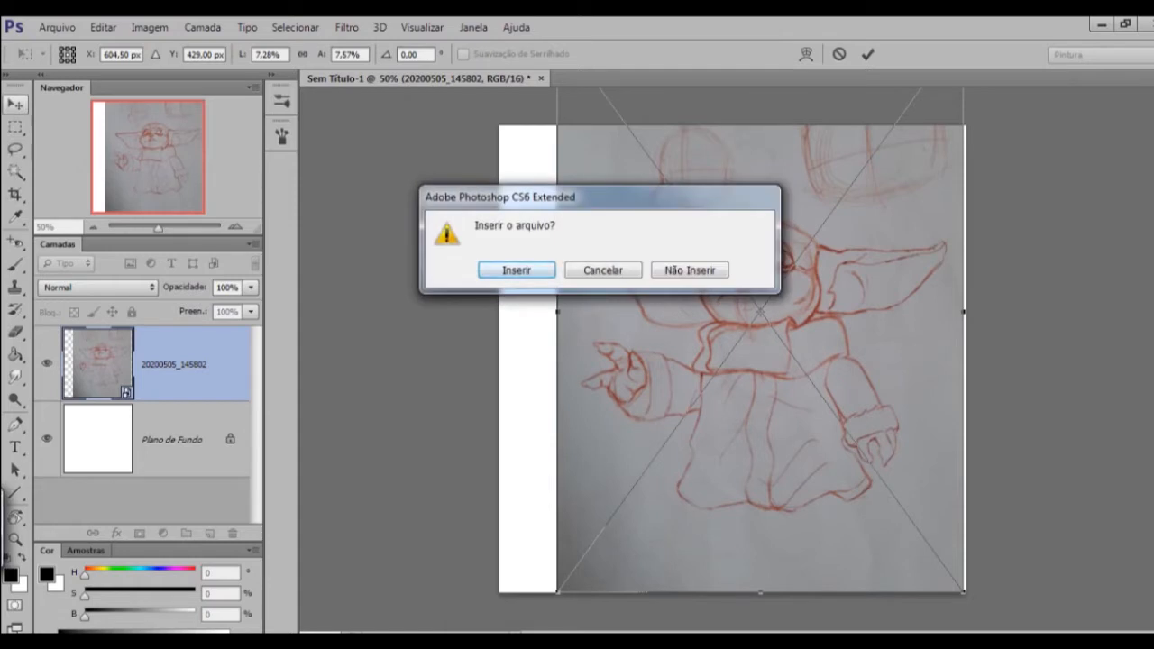
pyautogui.press('Return')
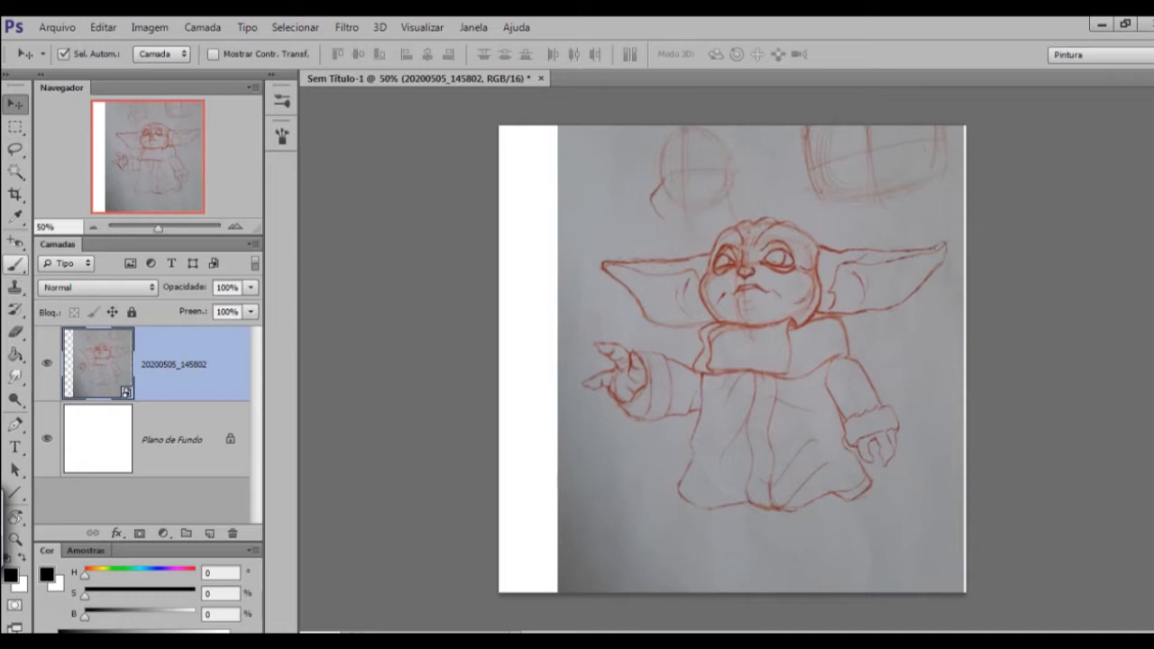
pyautogui.click(16, 265)
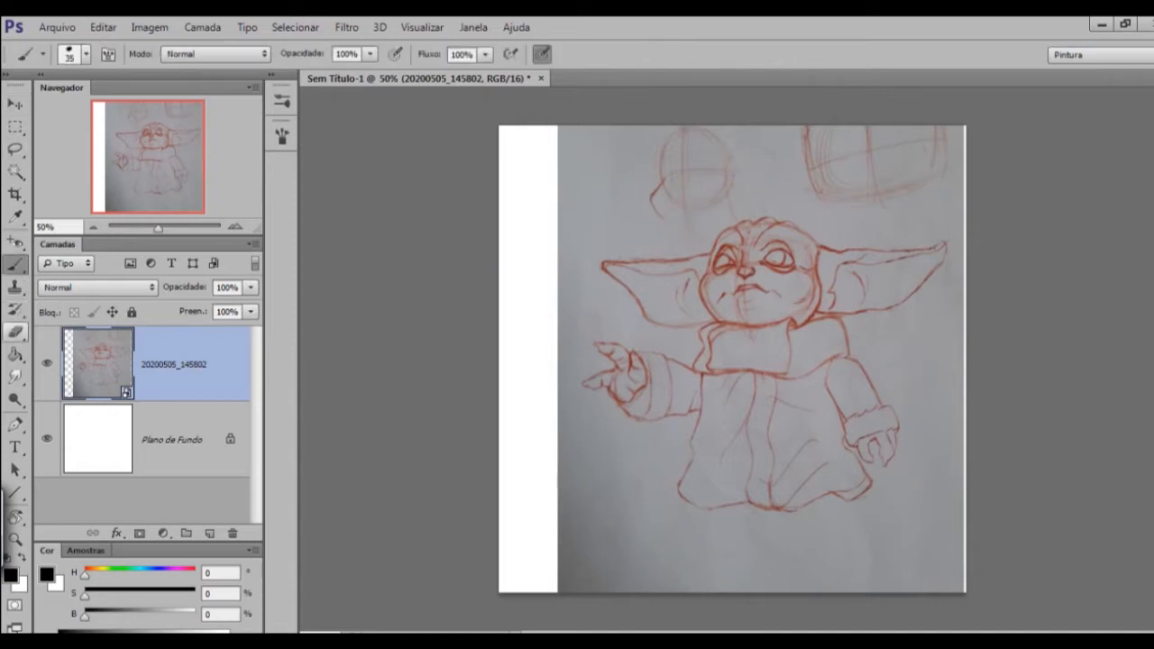
pyautogui.click(15, 331)
pyautogui.click(16, 264)
pyautogui.click(15, 332)
pyautogui.click(15, 264)
pyautogui.click(16, 331)
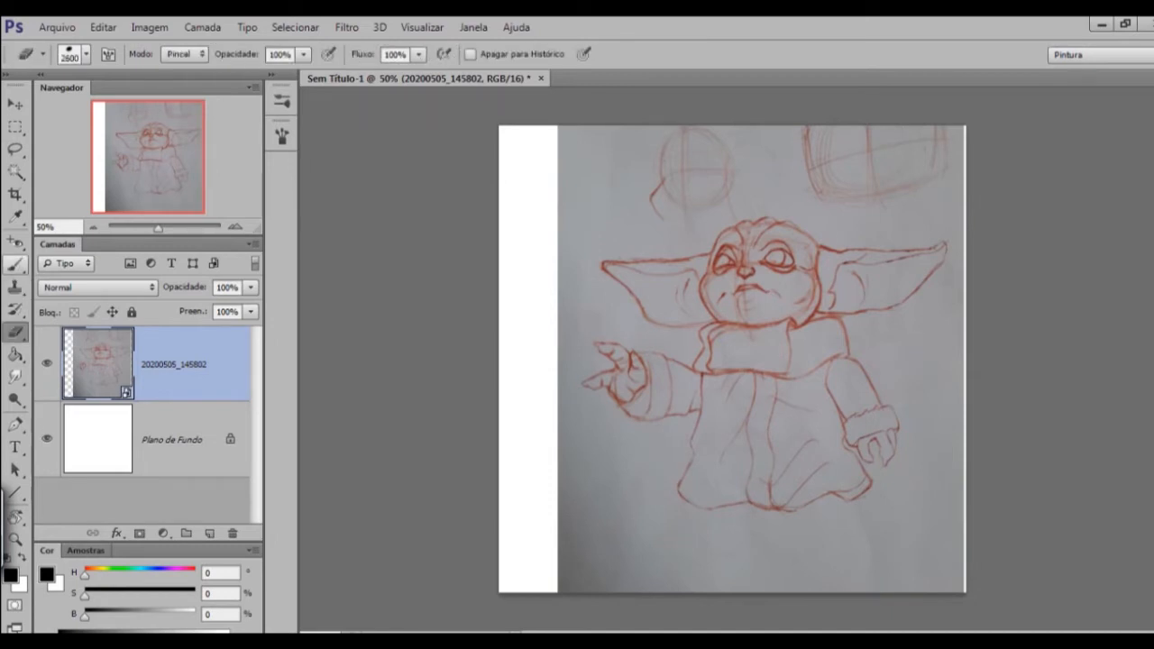
pyautogui.click(15, 264)
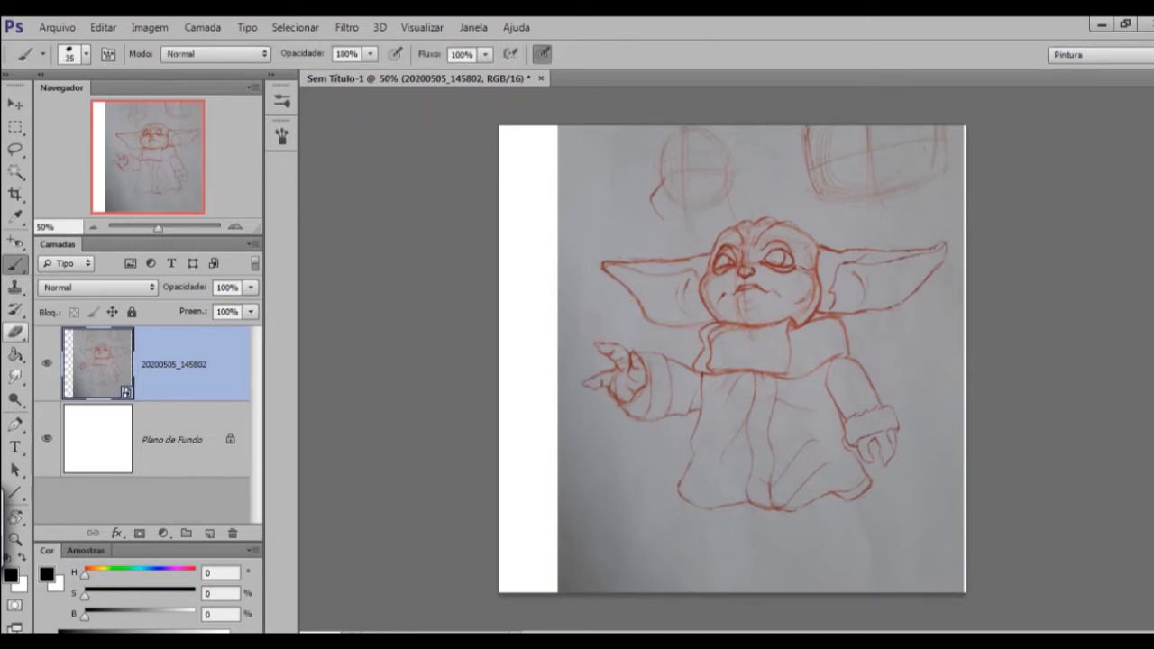
pyautogui.click(15, 332)
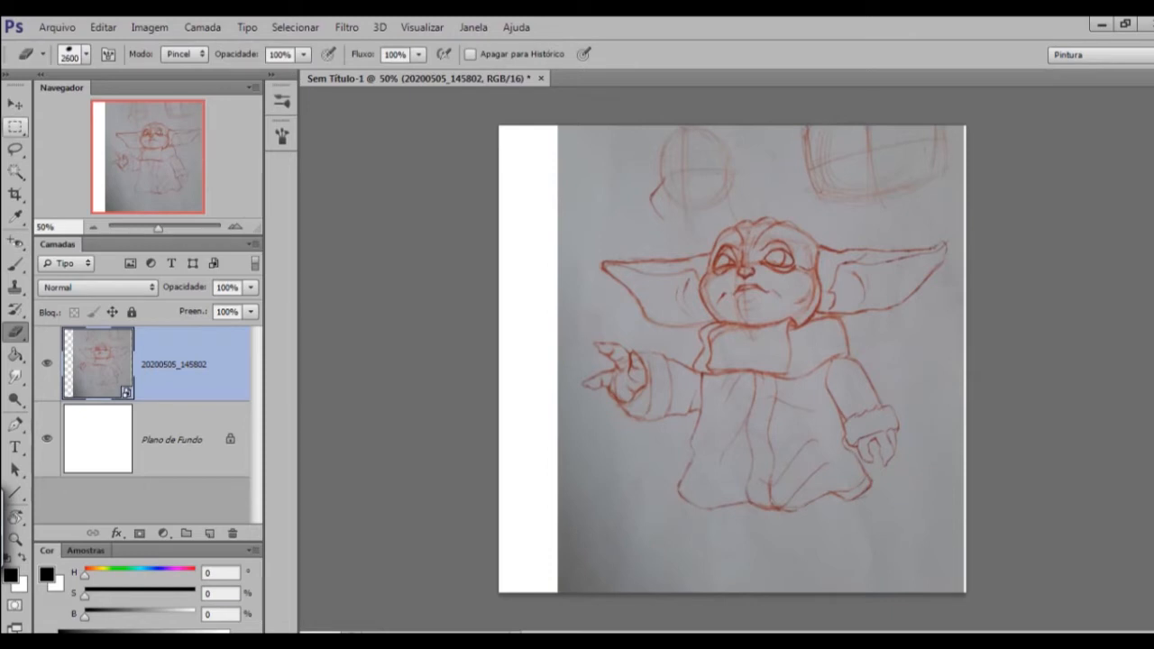
# Move the placed sketch so it sits horizontally centred on the canvas.
pyautogui.click(15, 105)
pyautogui.moveTo(803, 217); pyautogui.dragTo(807, 254)
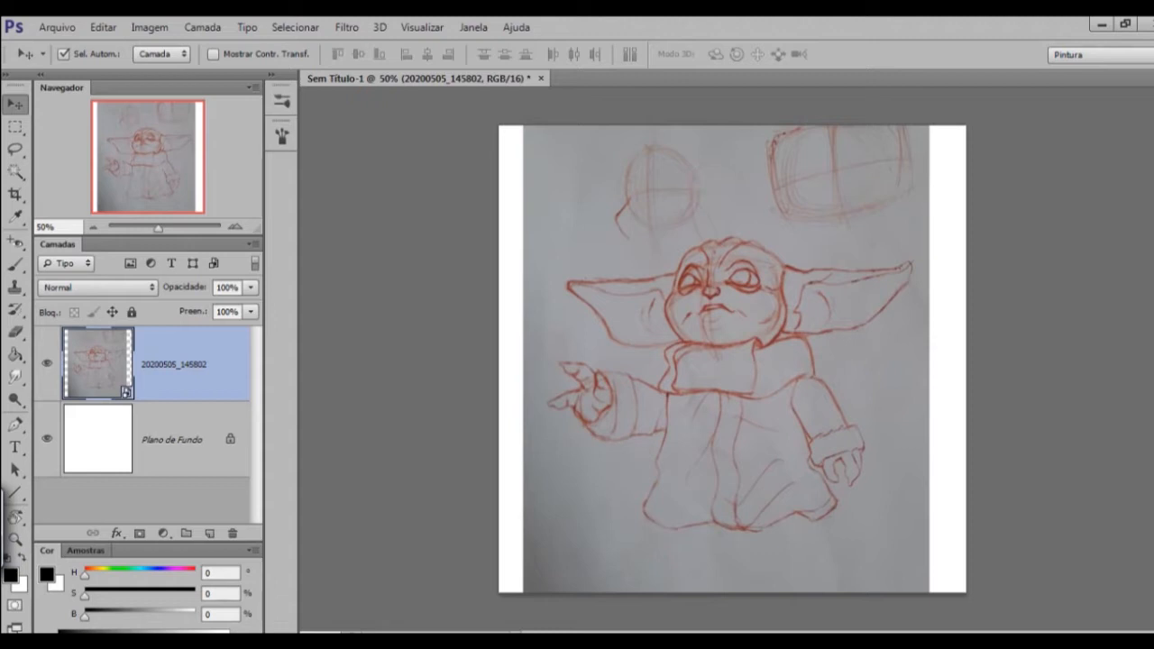
pyautogui.doubleClick(181, 441)
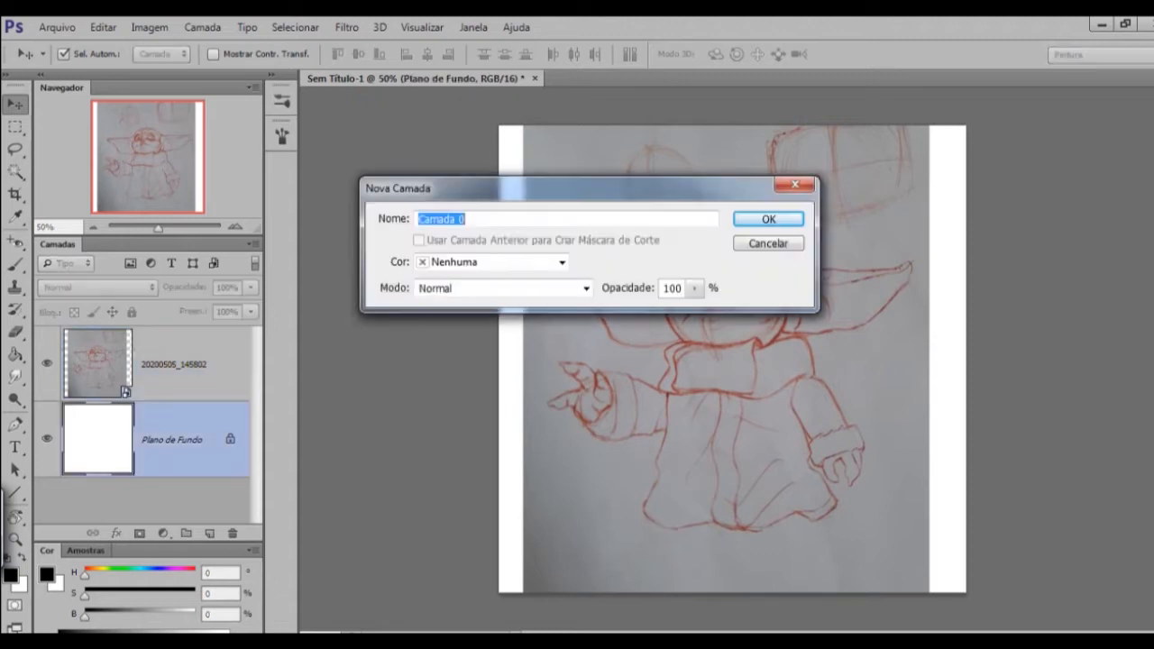
pyautogui.press('Escape')
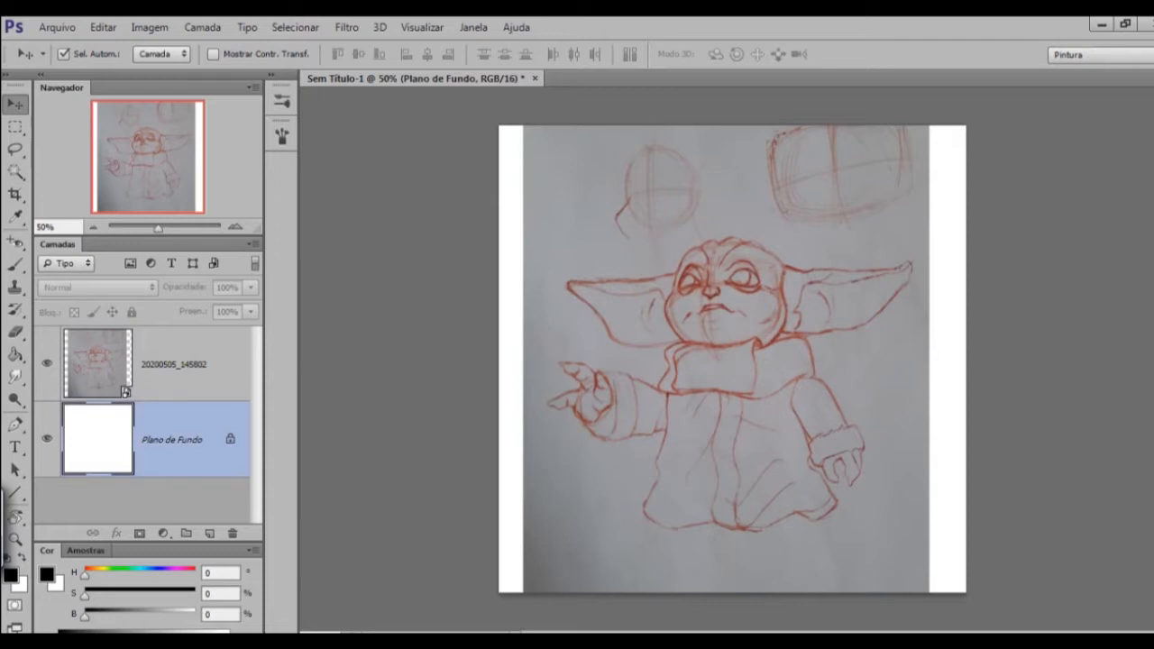
pyautogui.click(174, 364)
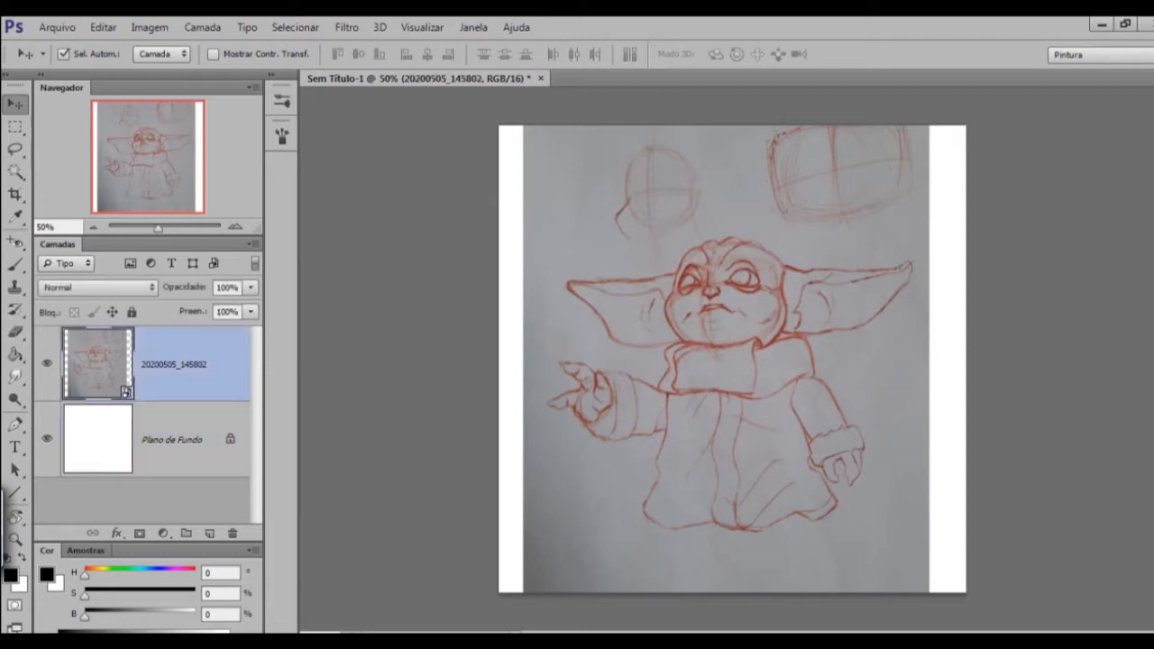
pyautogui.click(172, 440)
pyautogui.click(175, 365)
pyautogui.click(173, 441)
# Set the sketch layer's opacity to 50% and add a new empty layer above it.
pyautogui.click(174, 364)
pyautogui.click(249, 287)
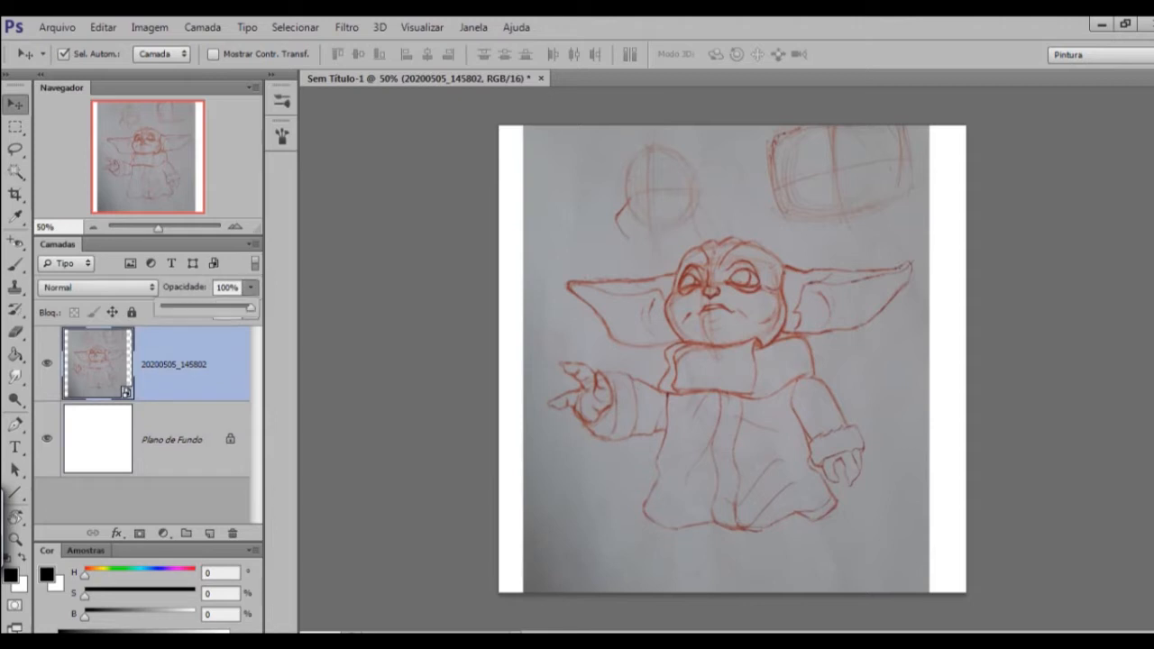
pyautogui.click(251, 288)
pyautogui.click(250, 287)
pyautogui.moveTo(249, 308)
pyautogui.mouseDown()
pyautogui.moveTo(196, 307)
pyautogui.moveTo(251, 308)
pyautogui.moveTo(207, 307)
pyautogui.mouseUp()
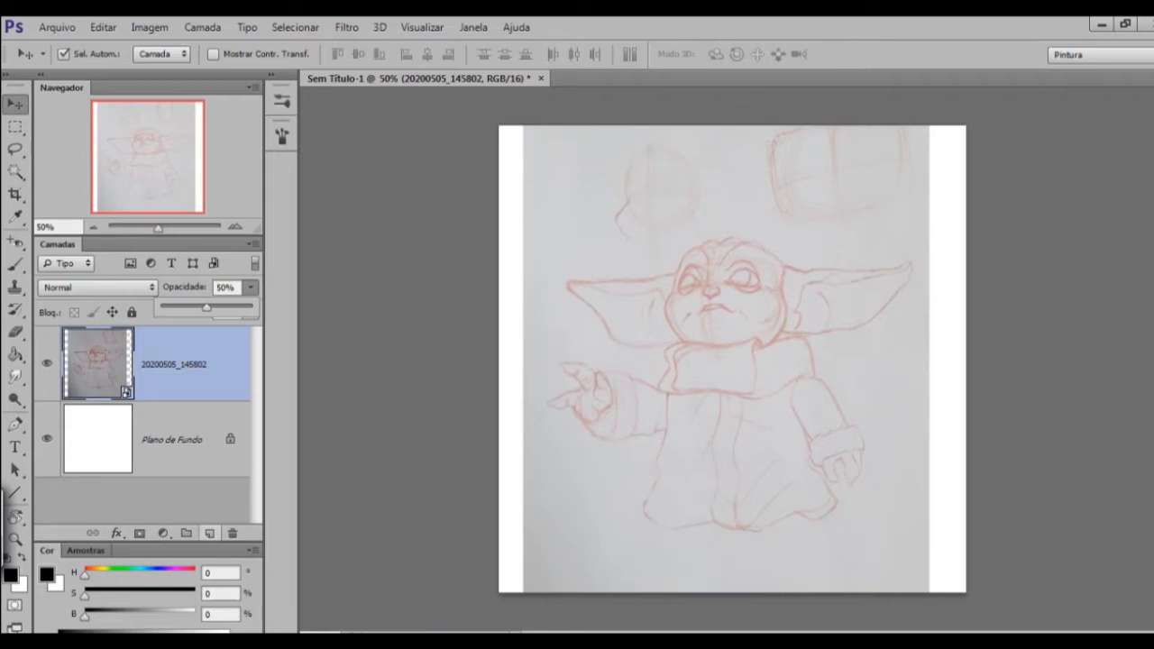
pyautogui.click(209, 533)
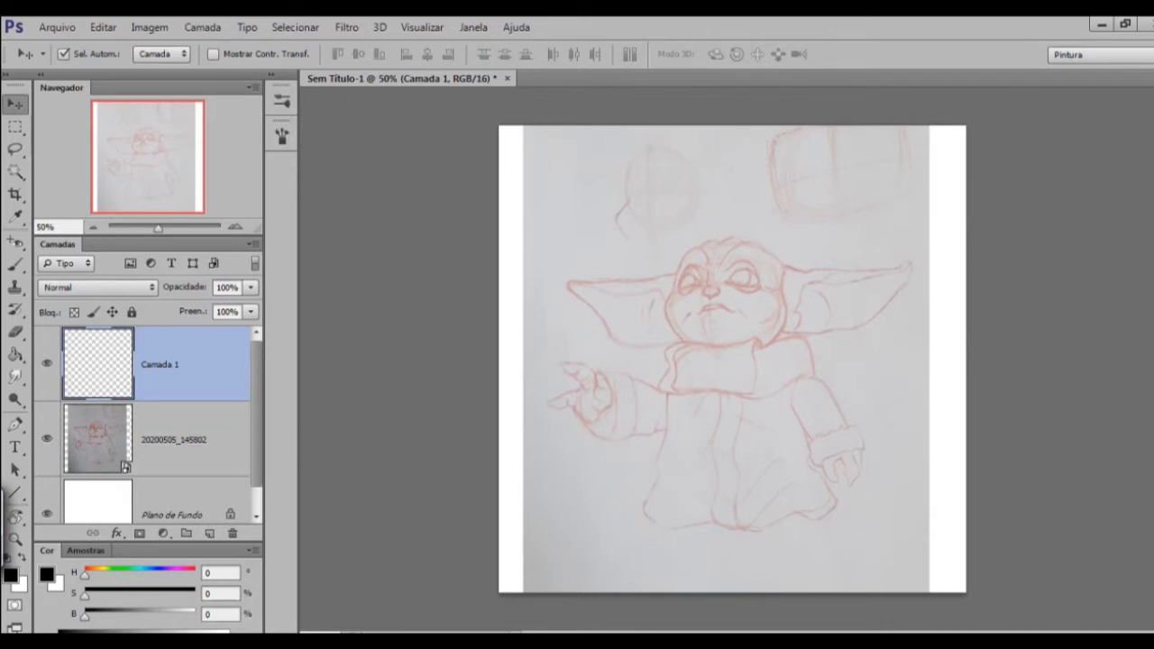
# Try freehand black strokes with the 35-size brush on the new layer, undoing each one.
pyautogui.press('b')
pyautogui.moveTo(627, 150); pyautogui.dragTo(667, 285)
pyautogui.hotkey('ctrl', 'z')
pyautogui.moveTo(574, 155)
pyautogui.mouseDown()
pyautogui.moveTo(611, 256)
pyautogui.moveTo(700, 281)
pyautogui.moveTo(691, 137)
pyautogui.mouseUp()
pyautogui.hotkey('ctrl', 'z')
pyautogui.moveTo(615, 196)
pyautogui.mouseDown()
pyautogui.moveTo(632, 259)
pyautogui.moveTo(713, 169)
pyautogui.mouseUp()
pyautogui.hotkey('ctrl', 'z')
pyautogui.moveTo(670, 207)
pyautogui.mouseDown()
pyautogui.moveTo(619, 253)
pyautogui.moveTo(679, 383)
pyautogui.mouseUp()
pyautogui.hotkey('ctrl', 'z')
pyautogui.moveTo(702, 262)
pyautogui.mouseDown()
pyautogui.moveTo(660, 419)
pyautogui.moveTo(686, 271)
pyautogui.mouseUp()
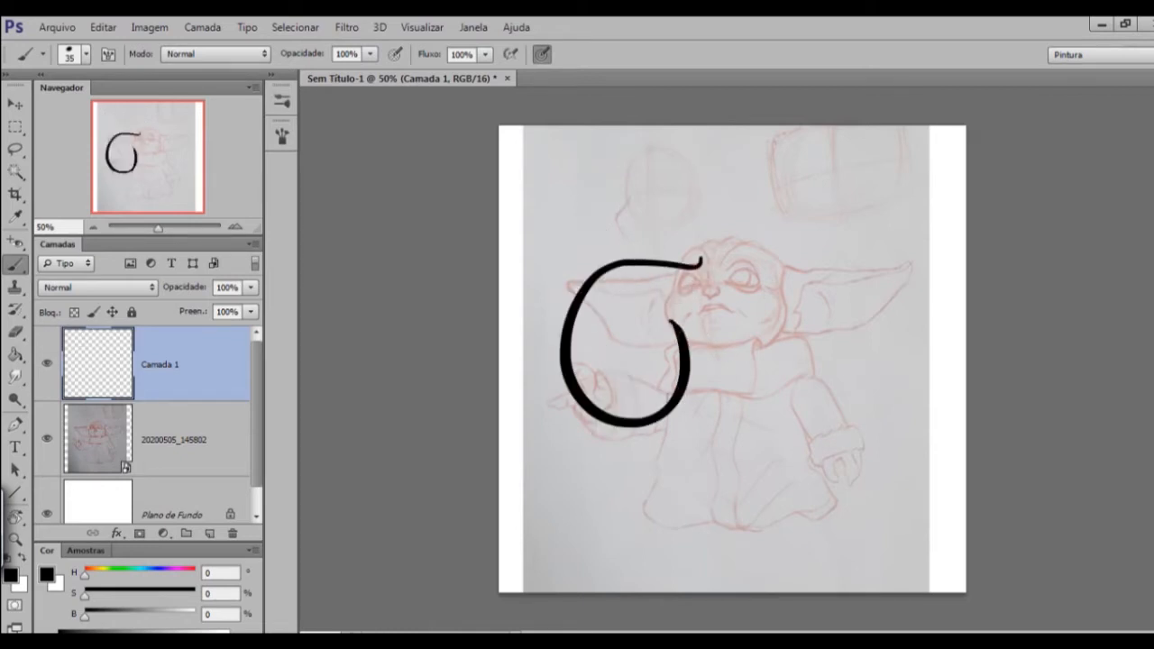
pyautogui.hotkey('ctrl', 'z')
pyautogui.moveTo(610, 198)
pyautogui.mouseDown()
pyautogui.moveTo(611, 231)
pyautogui.moveTo(677, 394)
pyautogui.moveTo(657, 280)
pyautogui.mouseUp()
pyautogui.hotkey('ctrl', 'z')
pyautogui.moveTo(608, 179)
pyautogui.mouseDown()
pyautogui.moveTo(591, 258)
pyautogui.moveTo(647, 275)
pyautogui.mouseUp()
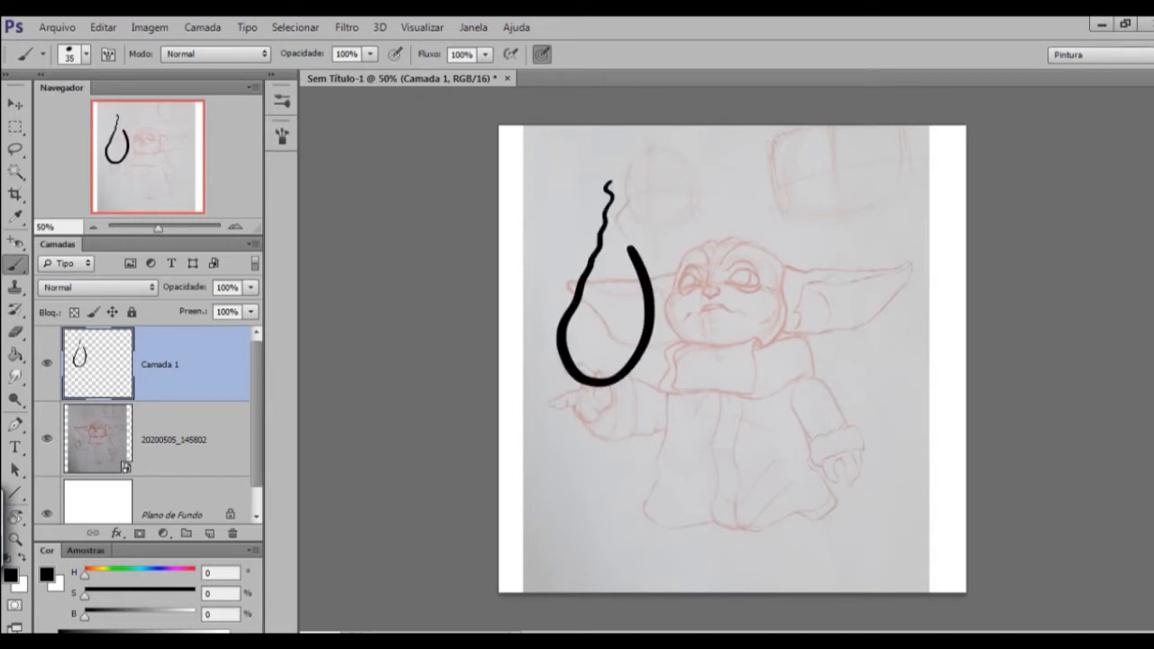
pyautogui.hotkey('ctrl', 'z')
# Try a small Lasso selection on the sketch layer beside the character's ear and deselect it.
pyautogui.press('super')
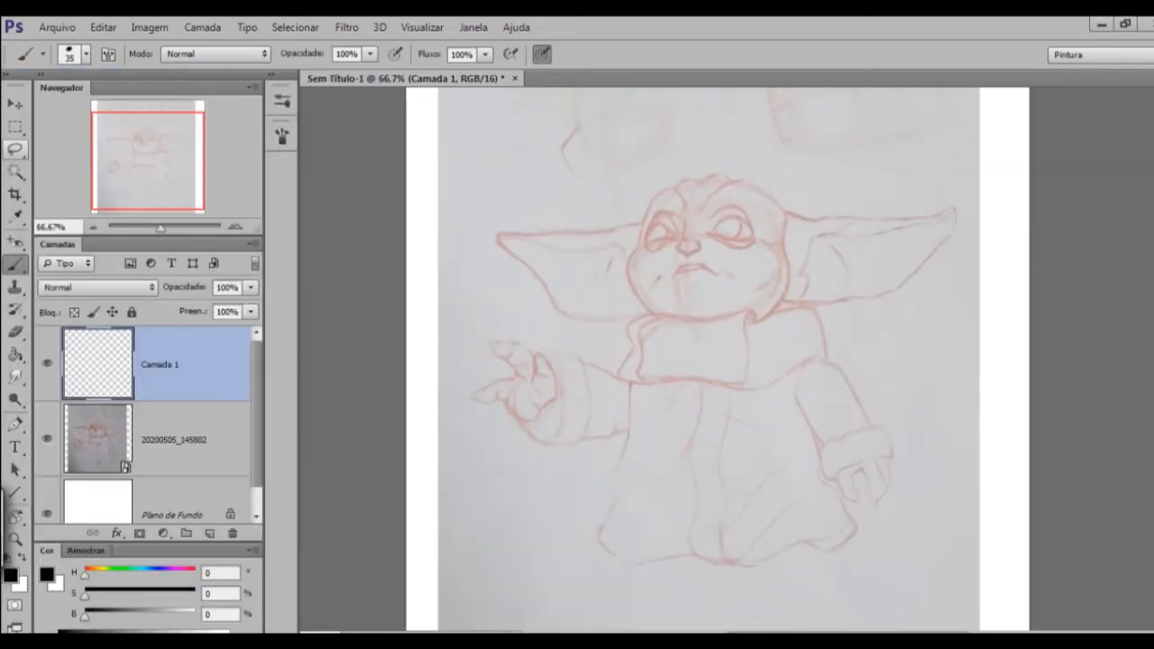
pyautogui.press('l')
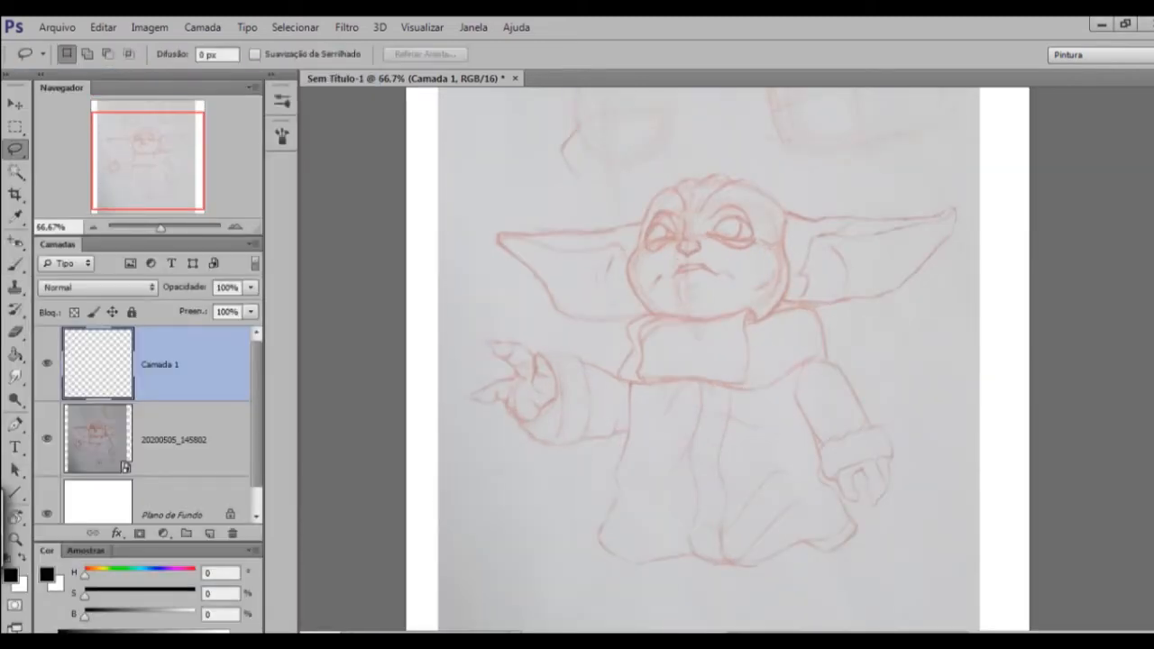
pyautogui.rightClick(15, 149)
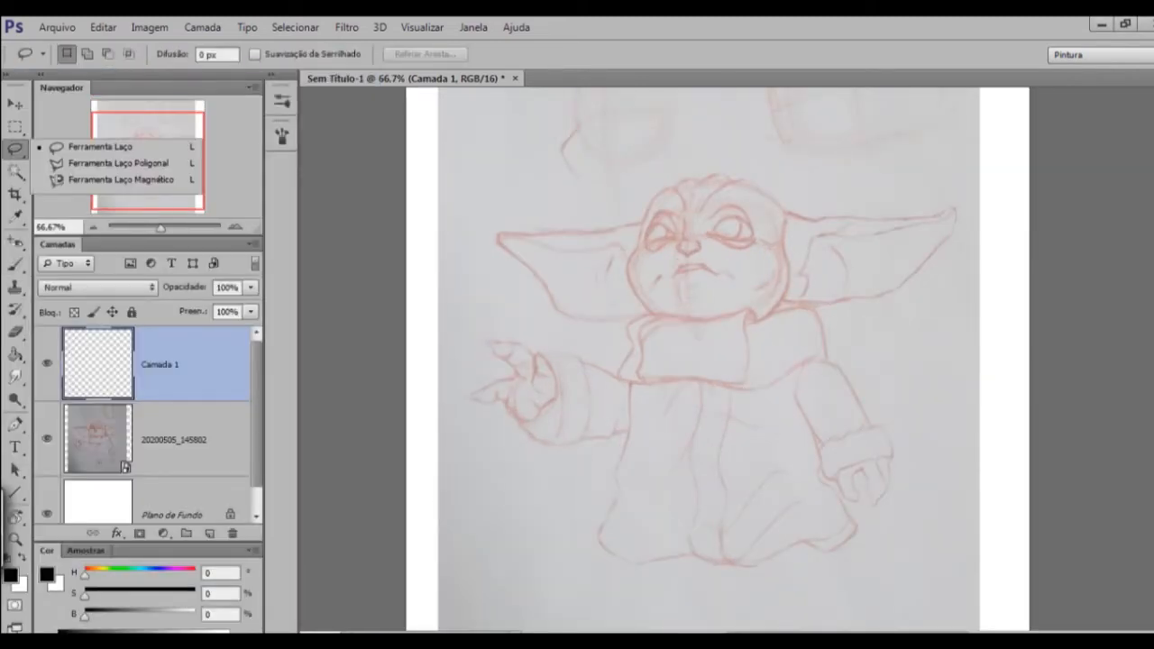
pyautogui.press('Escape')
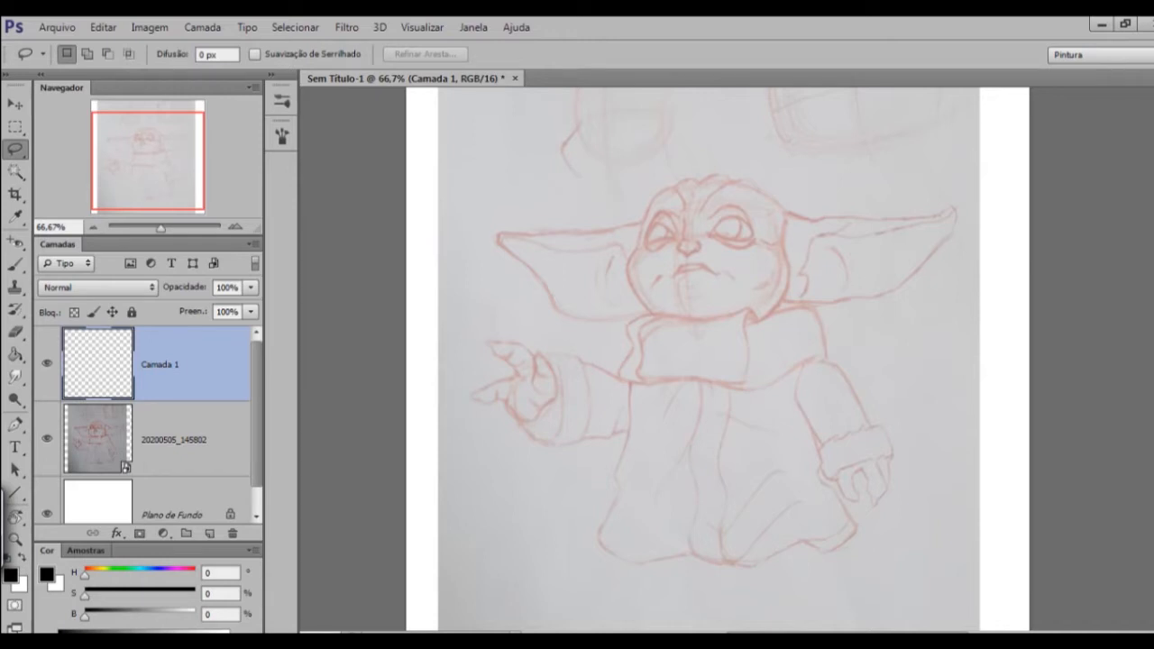
pyautogui.click(174, 440)
pyautogui.moveTo(463, 262); pyautogui.dragTo(471, 290)
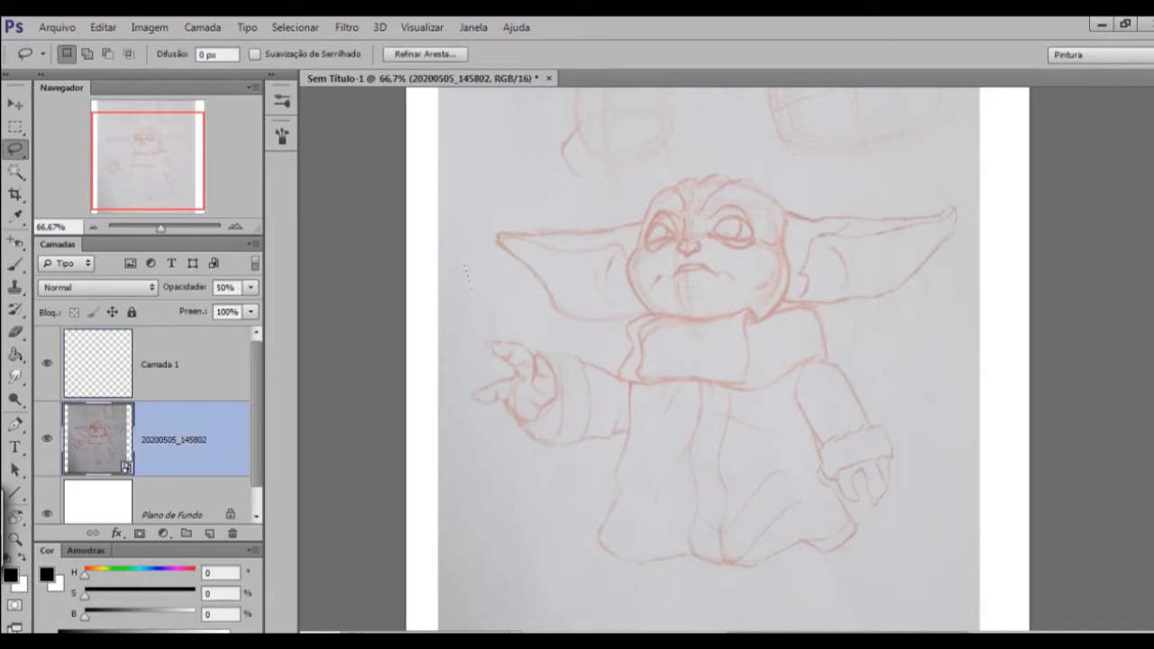
pyautogui.hotkey('ctrl', 'd')
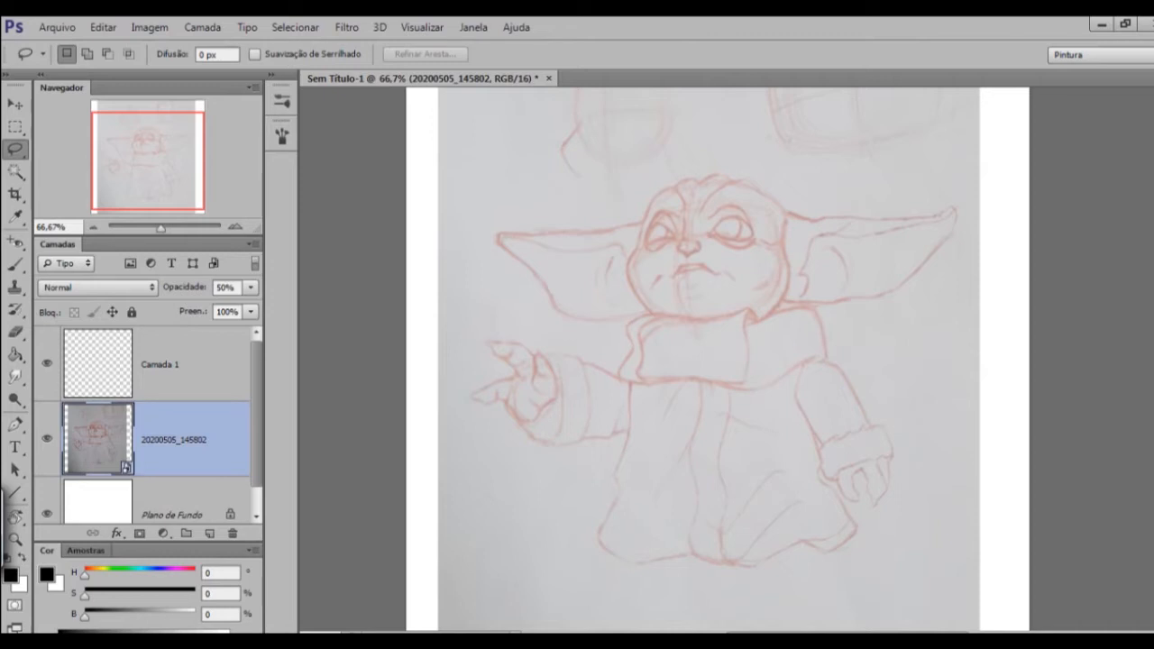
# Rasterize the sketch layer 20200505_145802 and lasso the character's outstretched arm and hand.
pyautogui.rightClick(172, 439)
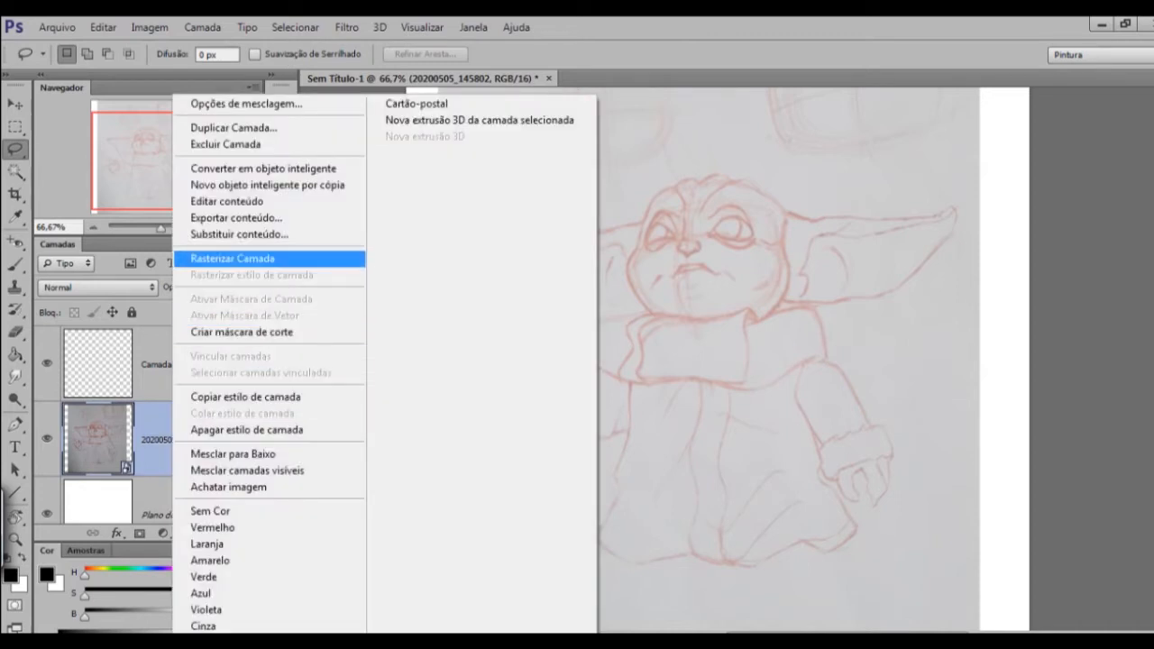
pyautogui.click(233, 259)
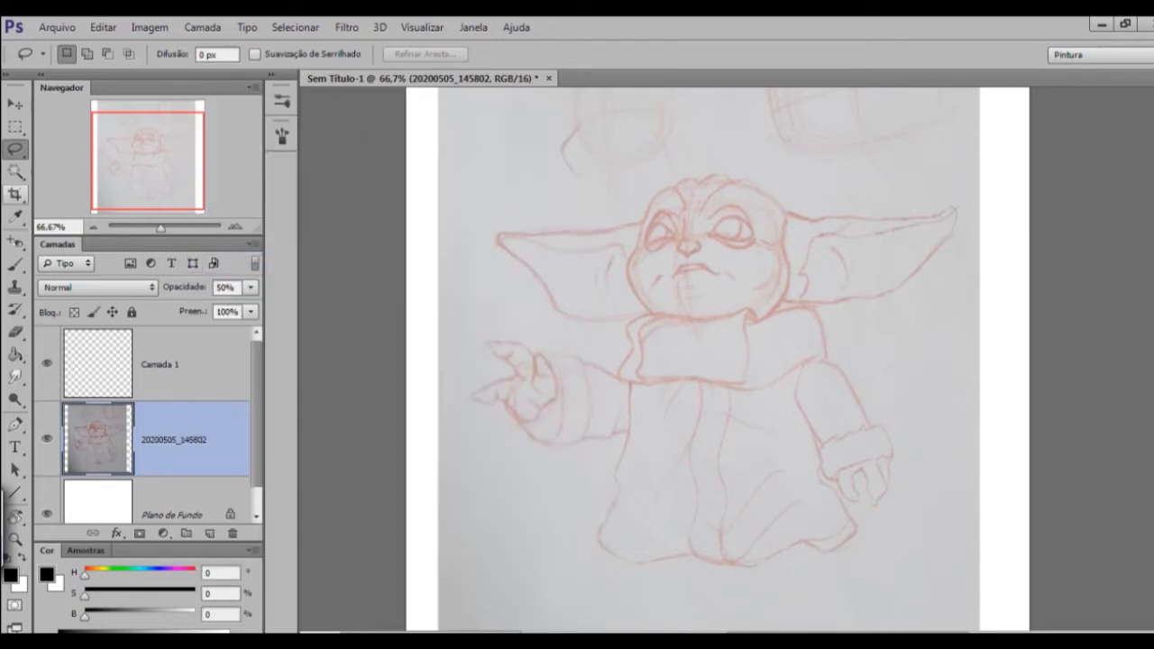
pyautogui.moveTo(609, 368)
pyautogui.mouseDown()
pyautogui.moveTo(641, 394)
pyautogui.moveTo(634, 425)
pyautogui.moveTo(550, 447)
pyautogui.mouseUp()
pyautogui.moveTo(612, 371)
pyautogui.mouseDown()
pyautogui.moveTo(631, 441)
pyautogui.moveTo(599, 447)
pyautogui.moveTo(536, 444)
pyautogui.moveTo(467, 407)
pyautogui.moveTo(465, 343)
pyautogui.moveTo(496, 328)
pyautogui.moveTo(609, 366)
pyautogui.mouseUp()
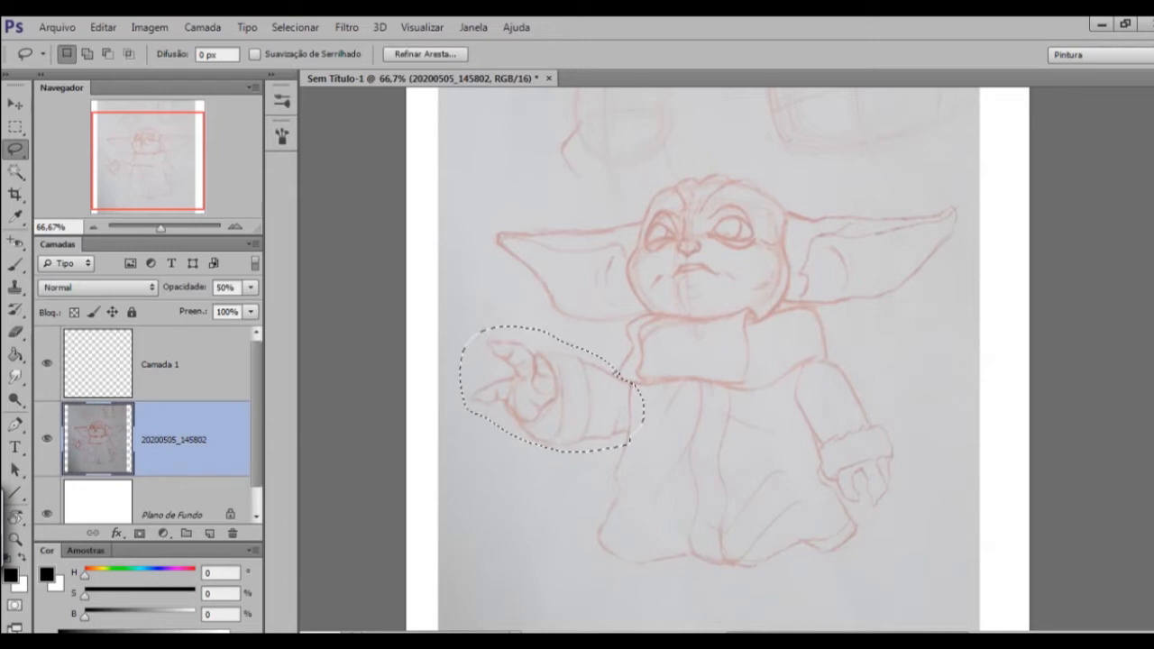
# Move the selected arm slightly inward toward the body with Free Transform, confirm it and deselect.
pyautogui.hotkey('ctrl', 't')
pyautogui.moveTo(603, 404); pyautogui.dragTo(622, 400)
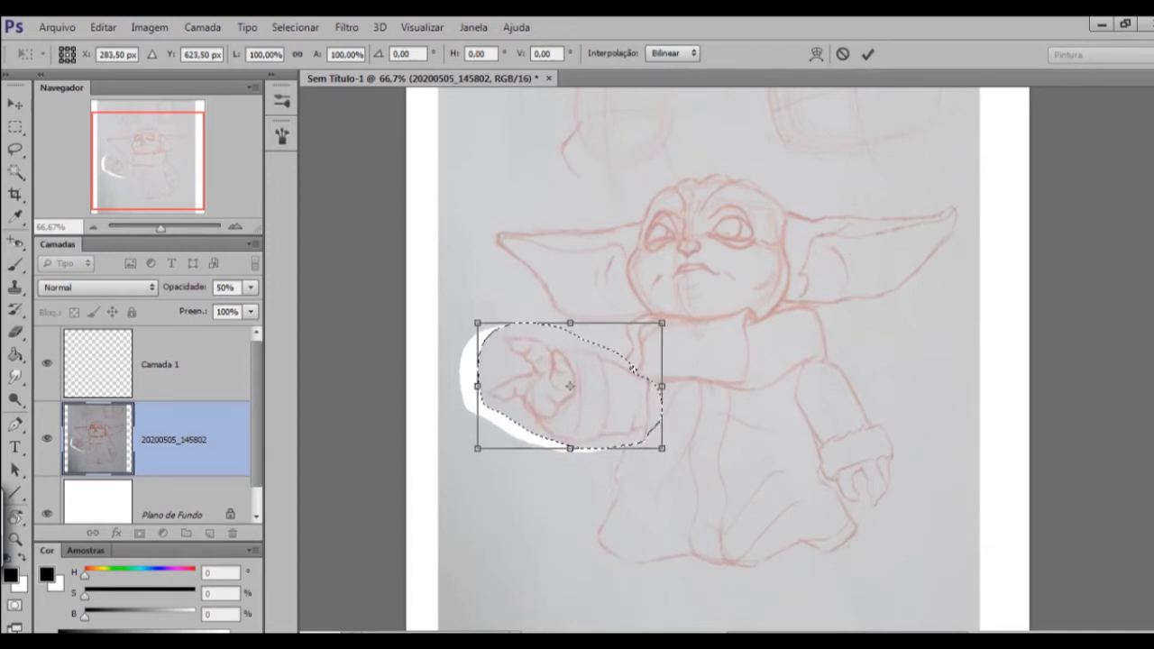
pyautogui.press('Return')
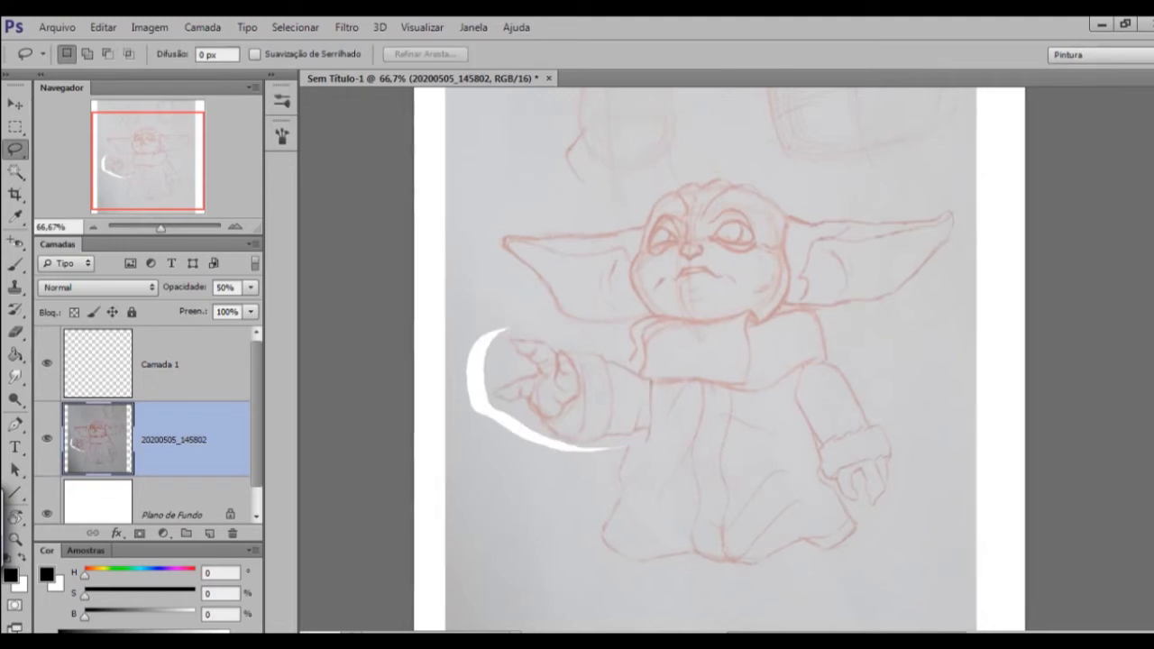
# Erase the sketch lines where the moved sleeve overlaps the body, using a 45-size eraser.
pyautogui.hotkey('ctrl', '-')
pyautogui.hotkey('ctrl', '-')
pyautogui.hotkey('ctrl', '+')
pyautogui.hotkey('ctrl', '+')
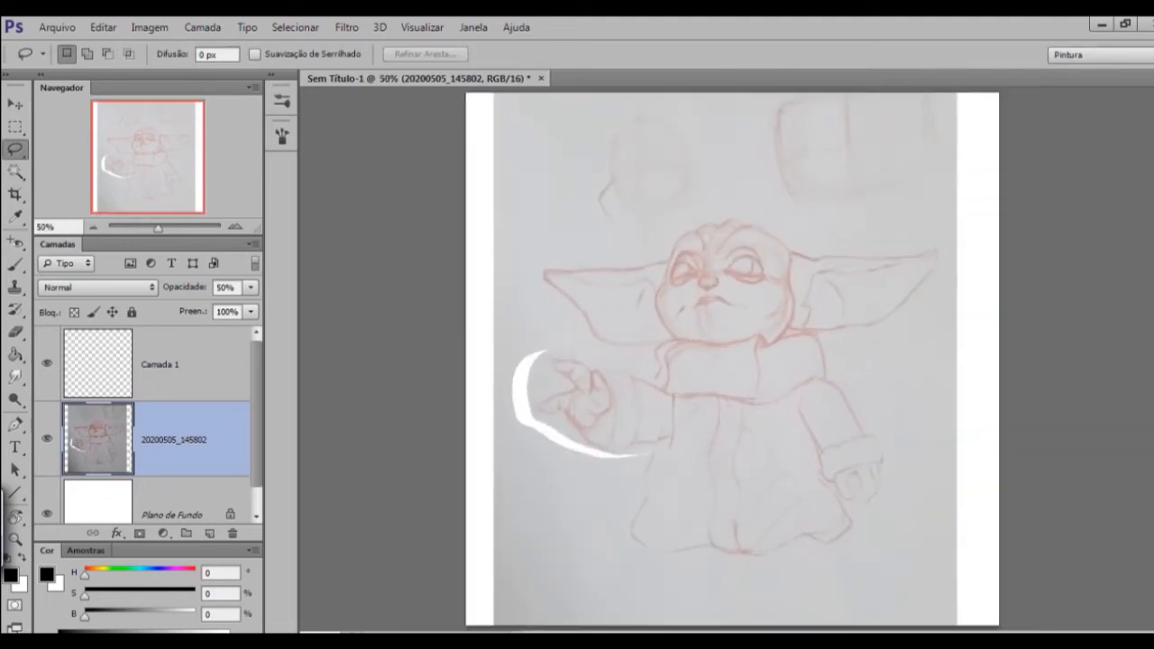
pyautogui.press('e')
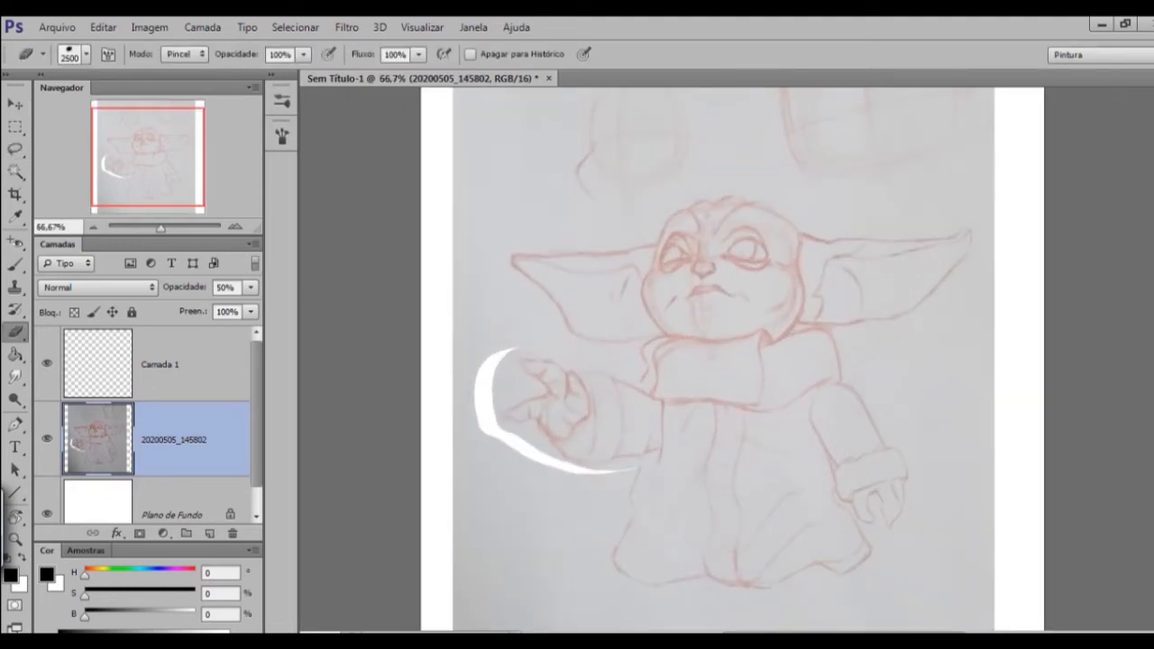
pyautogui.press('[')
pyautogui.press('[')
pyautogui.press('[')
pyautogui.press('[')
pyautogui.press('[')
pyautogui.press('[')
pyautogui.press('[')
pyautogui.press('[')
pyautogui.press('[')
pyautogui.press('[')
pyautogui.press('[')
pyautogui.press('[')
pyautogui.press('[')
pyautogui.press('[')
pyautogui.press('[')
pyautogui.press('[')
pyautogui.press('[')
pyautogui.press('[')
pyautogui.press('[')
pyautogui.press('[')
pyautogui.press('[')
pyautogui.press('[')
pyautogui.press('[')
pyautogui.press('[')
pyautogui.moveTo(663, 406)
pyautogui.mouseDown()
pyautogui.moveTo(665, 460)
pyautogui.moveTo(648, 464)
pyautogui.moveTo(659, 405)
pyautogui.mouseUp()
pyautogui.hotkey('ctrl', '-')
pyautogui.hotkey('ctrl', '-')
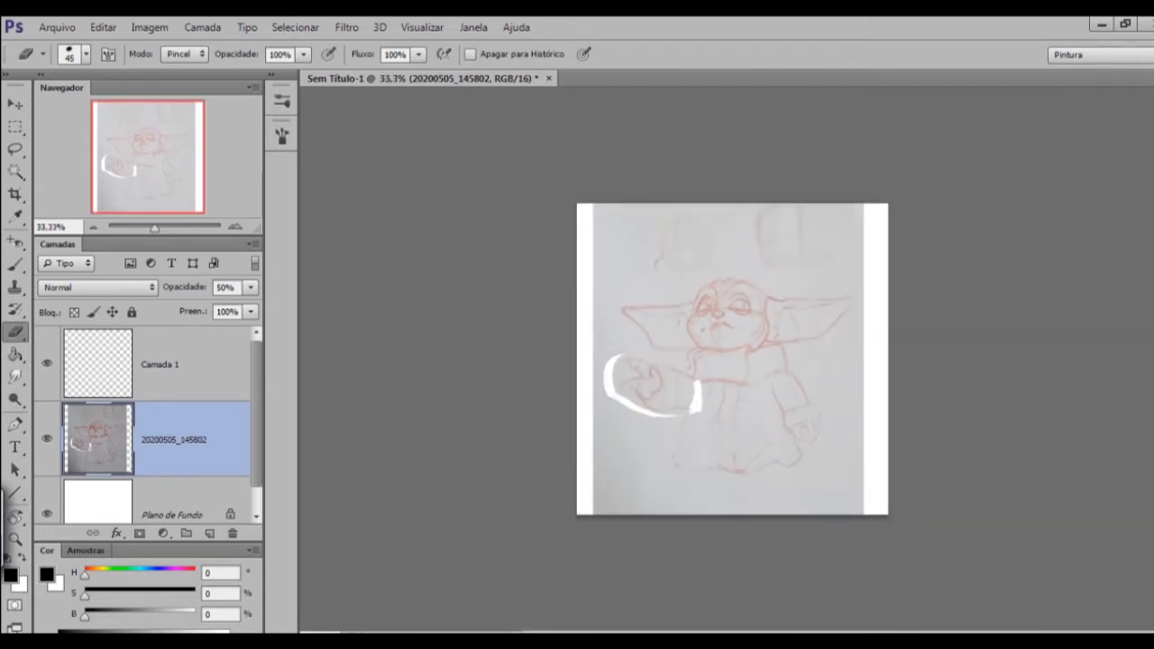
pyautogui.hotkey('ctrl', '+')
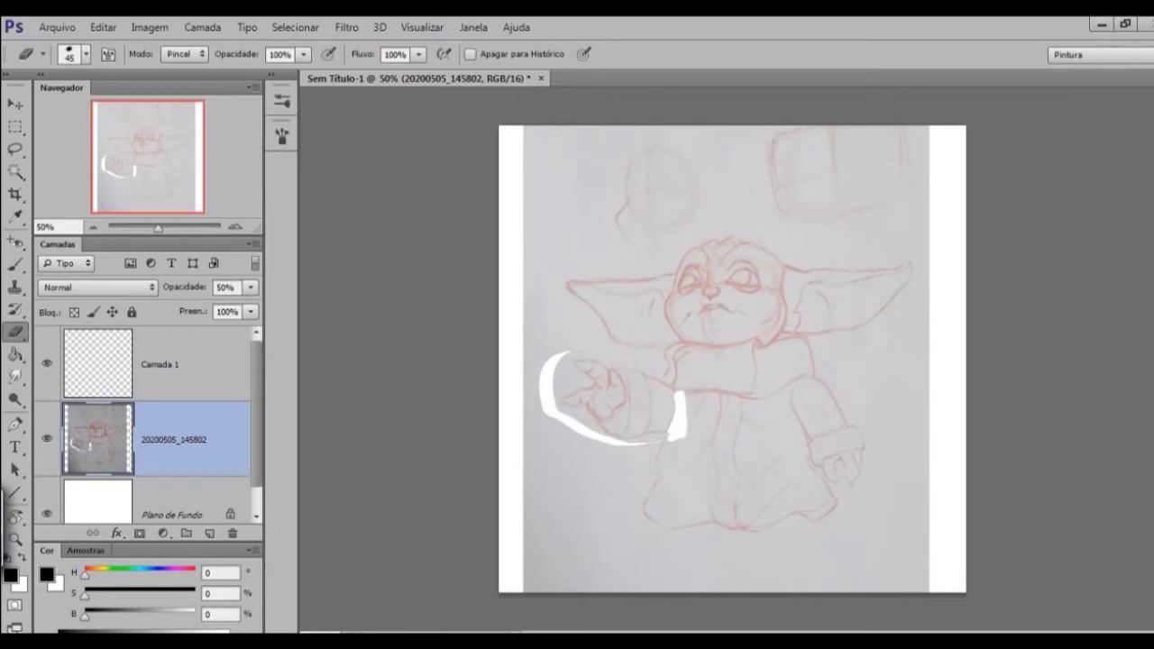
# Make the empty layer Camada 1 active and switch to the Brush tool.
pyautogui.click(161, 365)
pyautogui.click(15, 265)
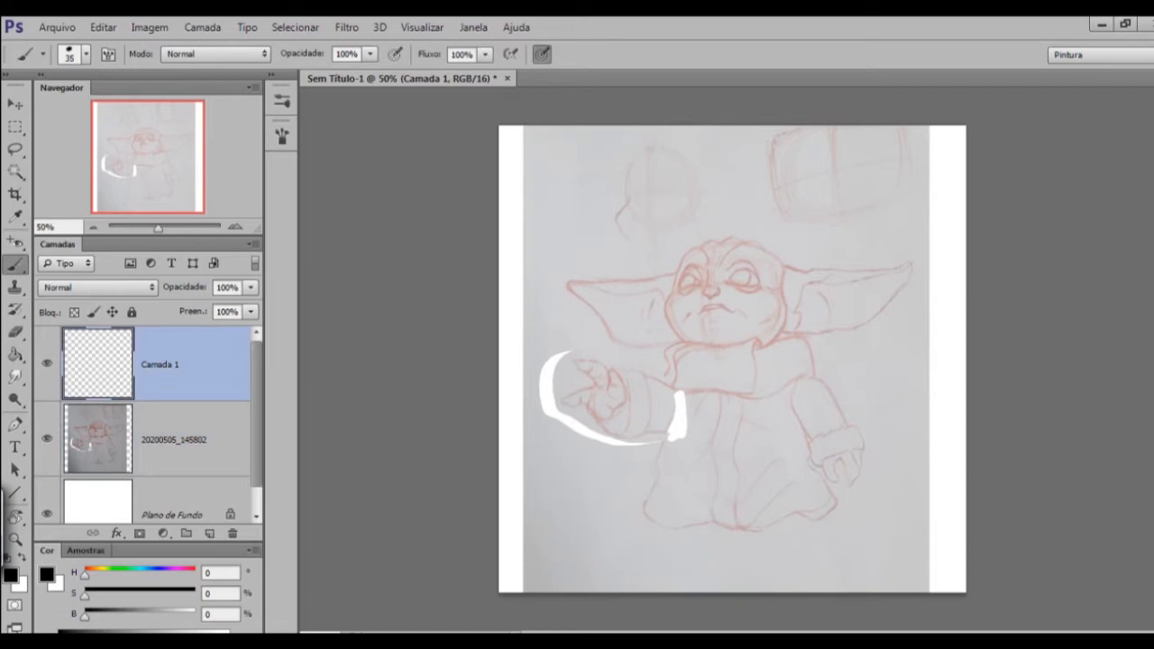
# Try a red (H 0, S 67, B 58) and a muted green (H 132, S 9, B 58) foreground colour, and return to black.
pyautogui.moveTo(85, 615)
pyautogui.mouseDown()
pyautogui.moveTo(193, 614)
pyautogui.moveTo(86, 614)
pyautogui.mouseUp()
pyautogui.moveTo(85, 594); pyautogui.dragTo(148, 595)
pyautogui.moveTo(85, 616); pyautogui.dragTo(148, 617)
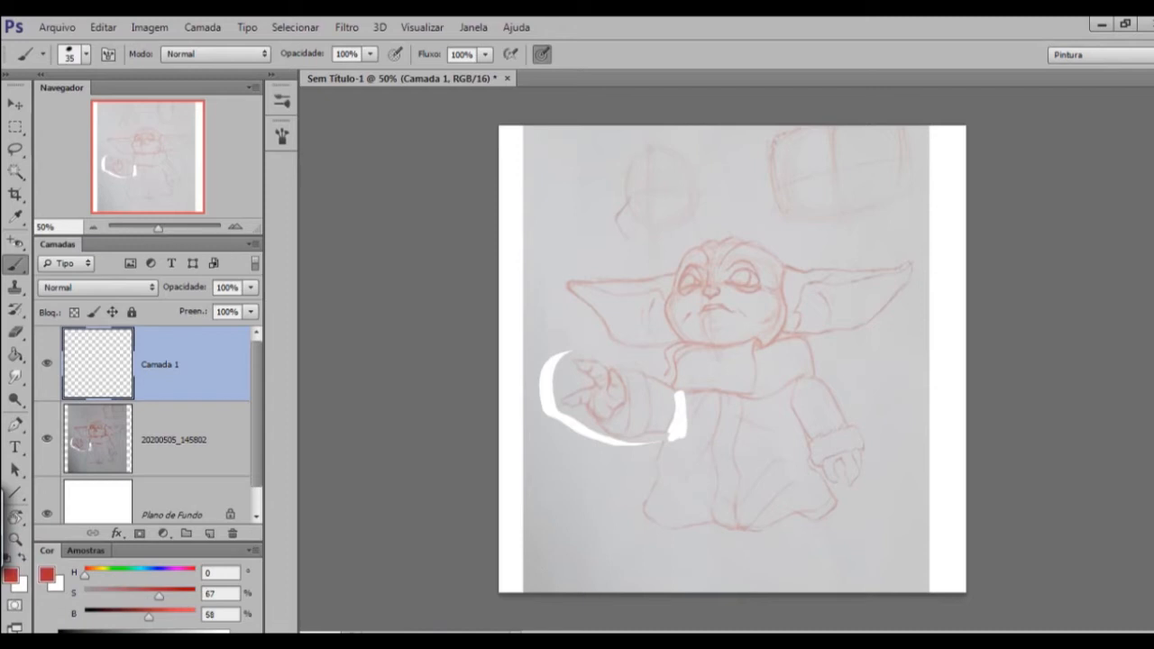
pyautogui.moveTo(85, 572); pyautogui.dragTo(95, 595)
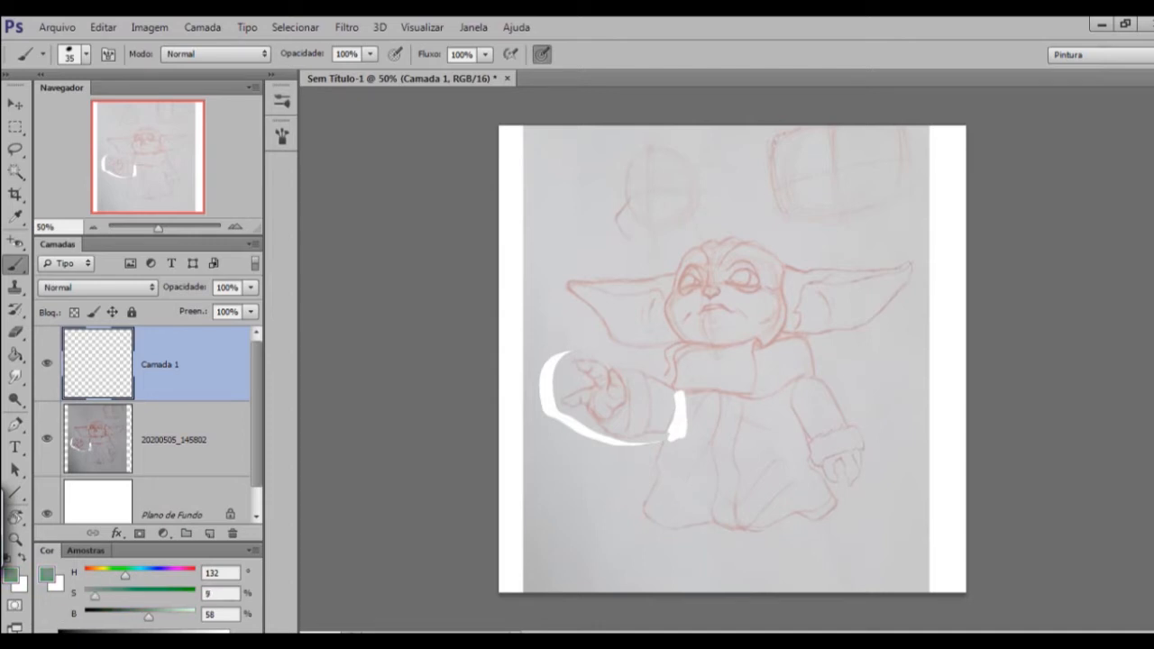
pyautogui.moveTo(125, 574)
pyautogui.mouseDown()
pyautogui.moveTo(86, 575)
pyautogui.moveTo(191, 574)
pyautogui.moveTo(129, 574)
pyautogui.mouseUp()
pyautogui.moveTo(148, 617); pyautogui.dragTo(85, 617)
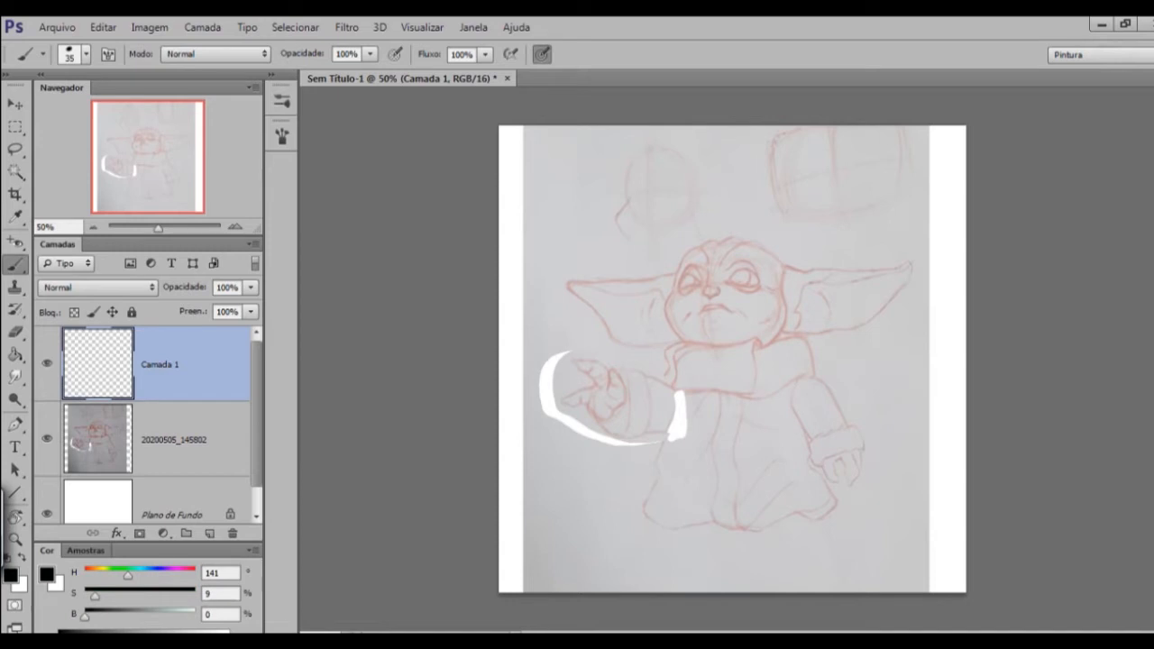
# Set the foreground colour's saturation to 0% and try a curved black stroke over the raised arm, undoing it.
pyautogui.moveTo(128, 575); pyautogui.dragTo(84, 595)
pyautogui.moveTo(558, 233); pyautogui.dragTo(669, 358)
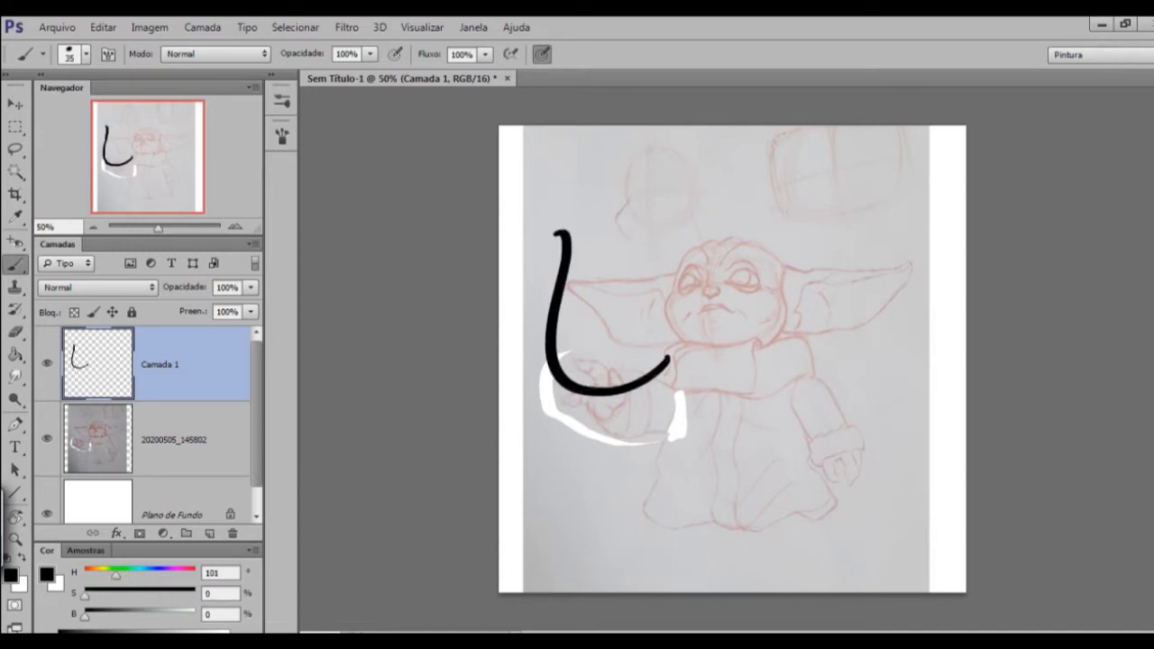
pyautogui.hotkey('ctrl', 'z')
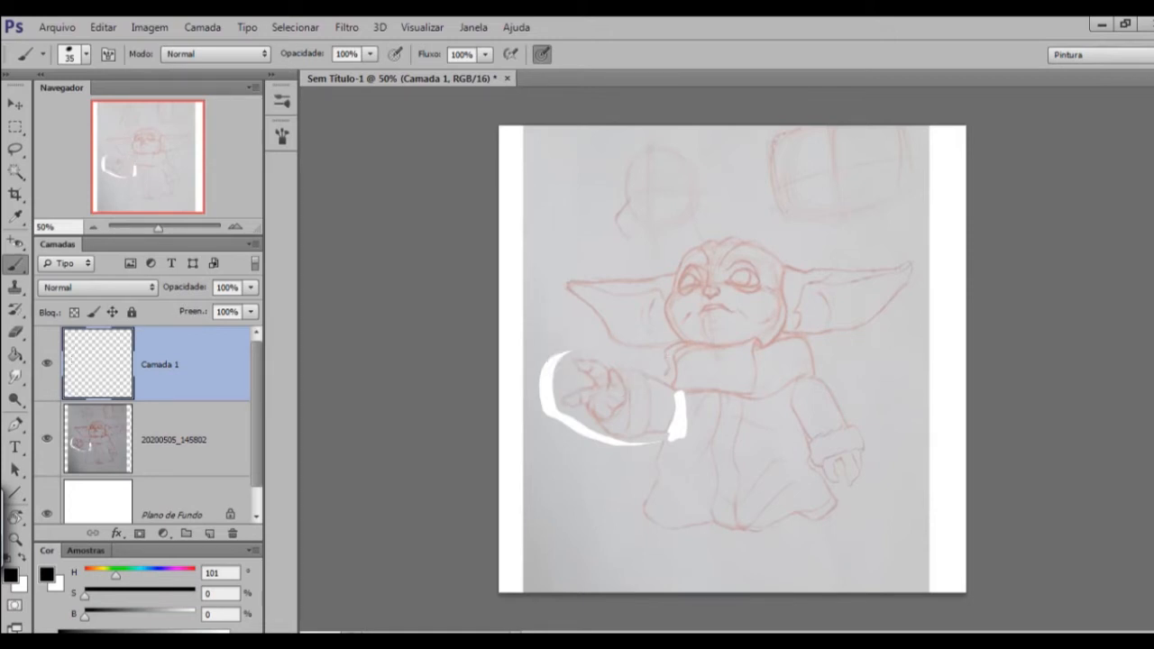
# Set the brush size to 20 for inking the head at closer range.
pyautogui.click(86, 55)
pyautogui.click(86, 55)
pyautogui.click(86, 55)
pyautogui.click(85, 55)
pyautogui.click(86, 55)
pyautogui.click(86, 55)
pyautogui.hotkey('ctrl', '+')
pyautogui.hotkey('ctrl', '+')
pyautogui.press('[')
pyautogui.press('[')
pyautogui.press('[')
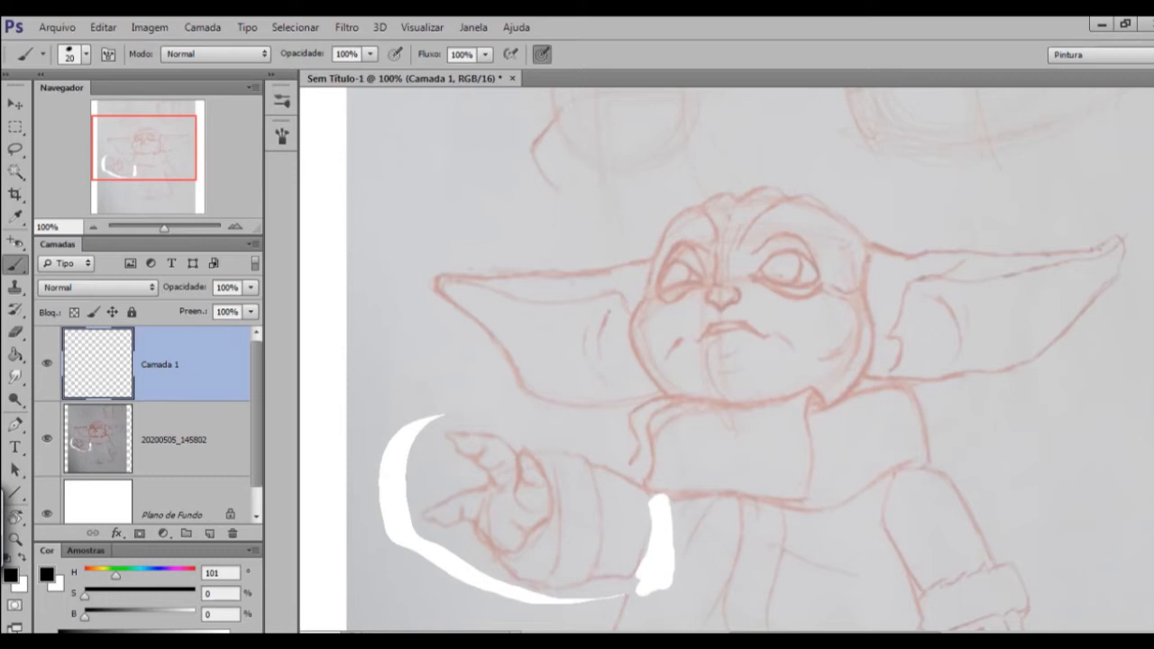
pyautogui.scroll(-5, 726, 360)
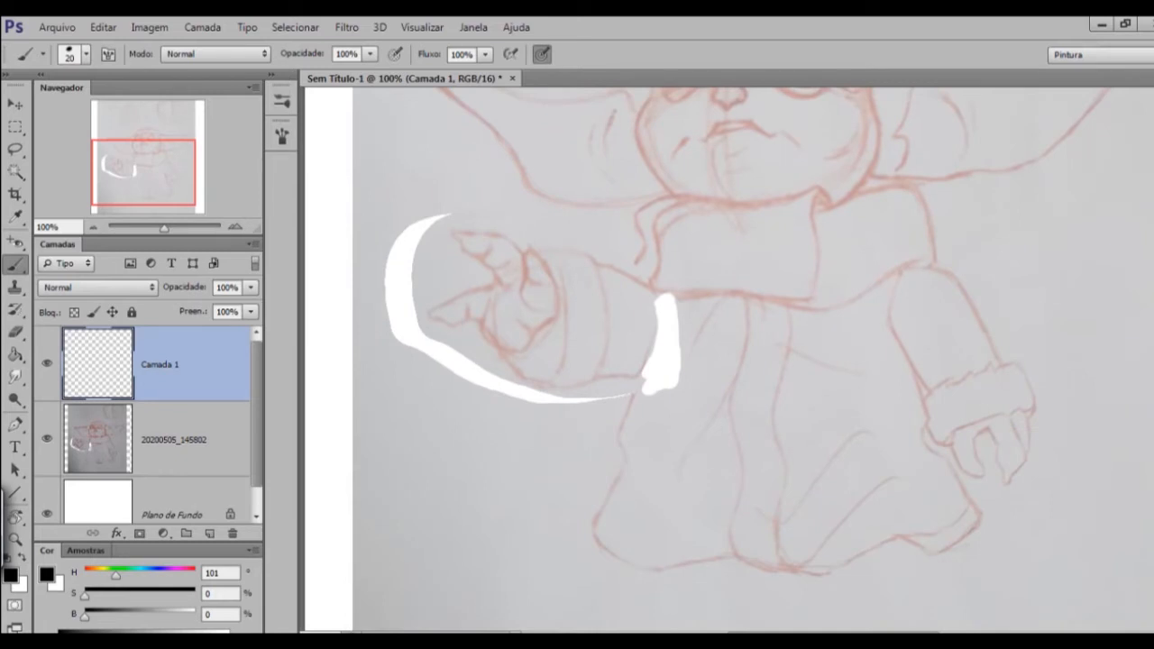
pyautogui.moveTo(722, 289); pyautogui.dragTo(698, 447)
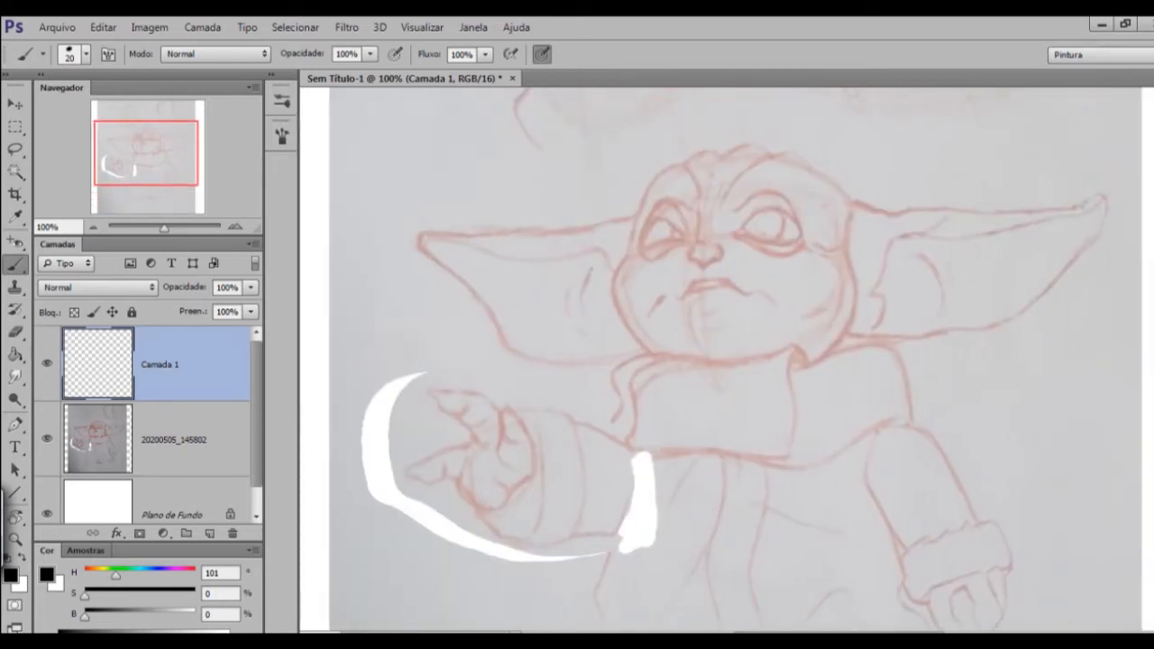
pyautogui.hotkey('ctrl', '+')
pyautogui.moveTo(712, 298); pyautogui.dragTo(730, 447)
pyautogui.hotkey('ctrl', '-')
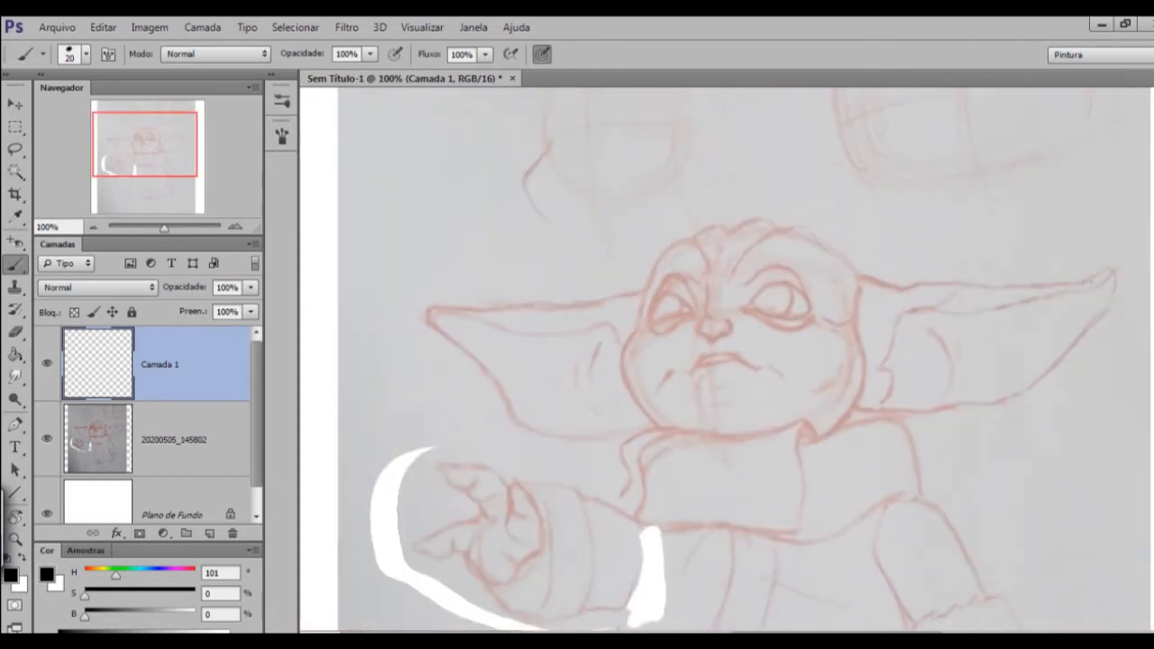
pyautogui.hotkey('ctrl', '+')
pyautogui.hotkey('ctrl', '-')
pyautogui.hotkey('ctrl', '-')
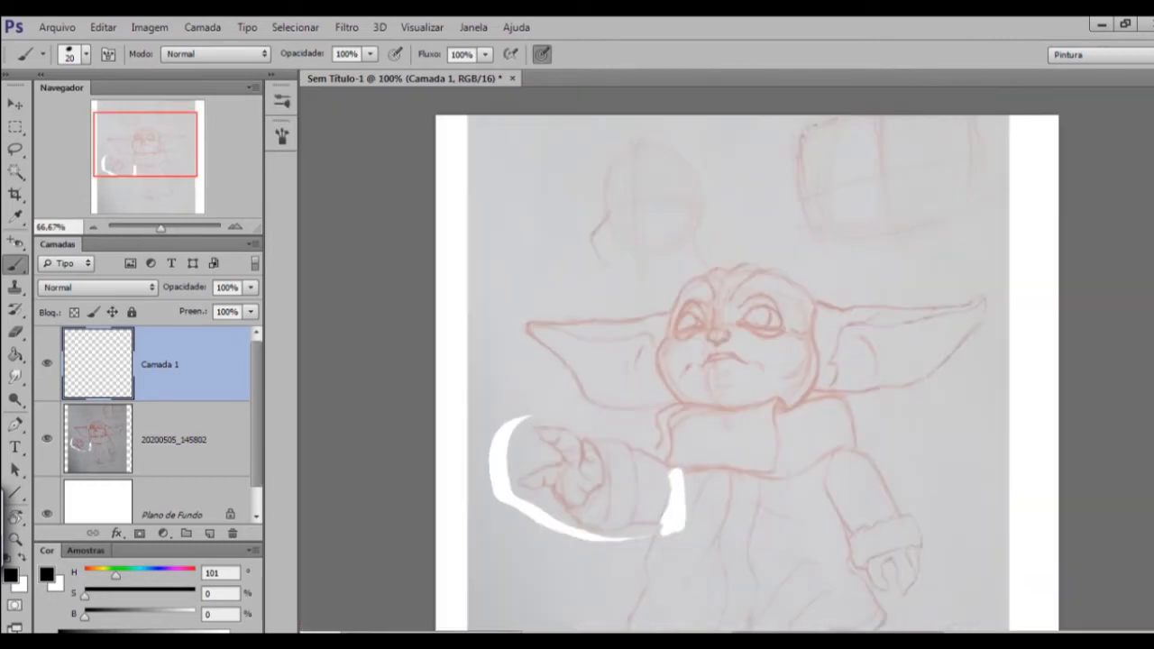
pyautogui.hotkey('ctrl', '+')
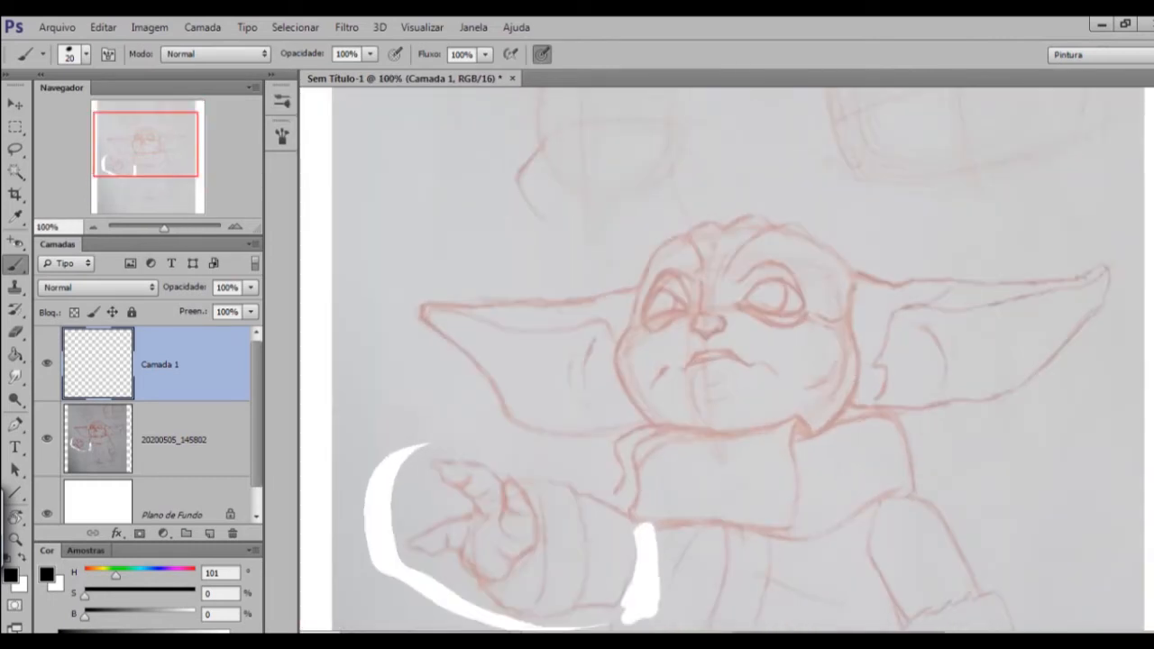
pyautogui.hotkey('ctrl', '+')
pyautogui.hotkey('ctrl', '-')
pyautogui.hotkey('ctrl', '-')
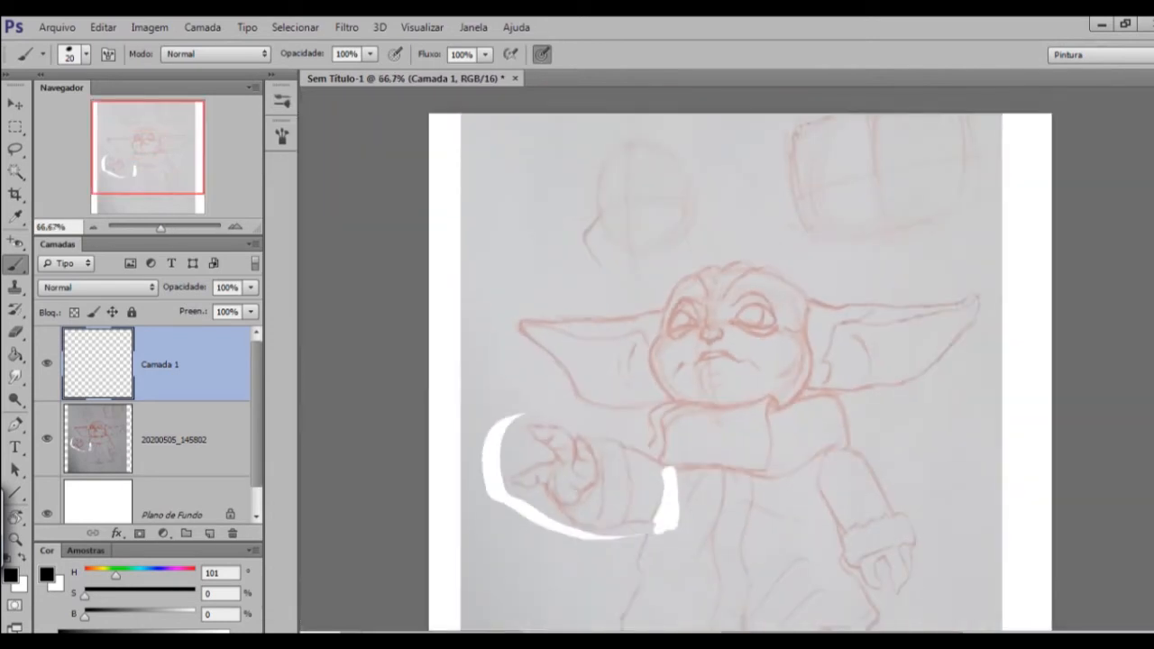
pyautogui.hotkey('ctrl', '+')
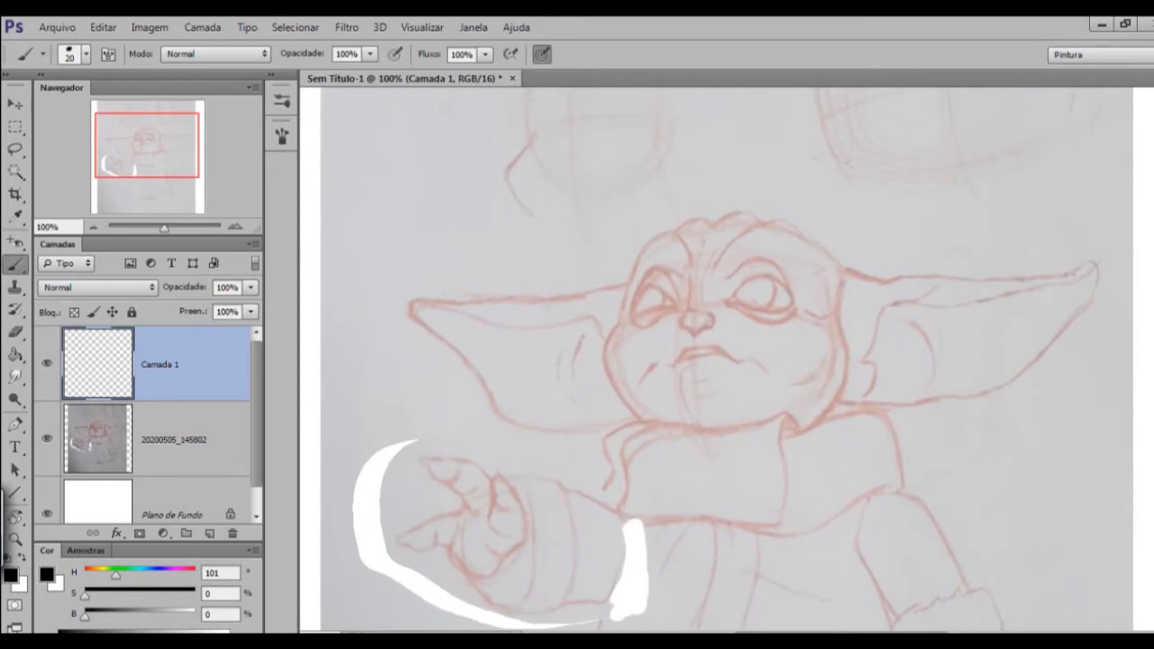
# Ink the left contour of the forehead in black from below the brow to the crown, undoing and redrawing unsatisfactory strokes.
pyautogui.hotkey('ctrl', '+')
pyautogui.moveTo(478, 390); pyautogui.dragTo(535, 238)
pyautogui.hotkey('ctrl', 'z')
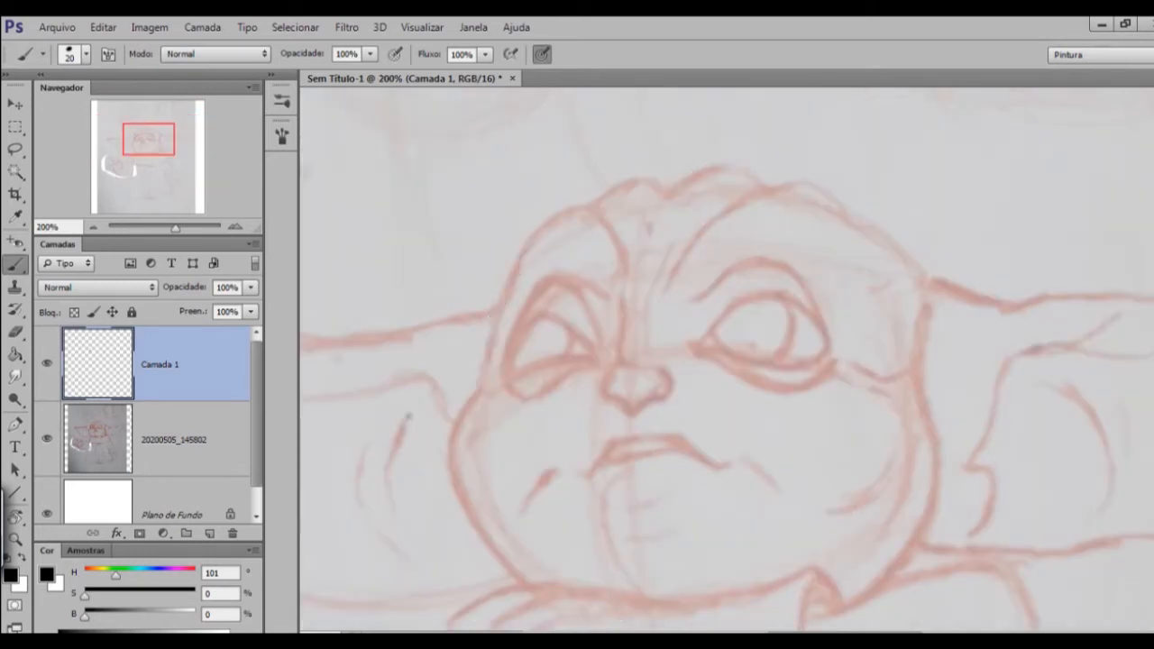
pyautogui.moveTo(479, 389); pyautogui.dragTo(578, 204)
pyautogui.hotkey('ctrl', 'z')
pyautogui.moveTo(481, 390); pyautogui.dragTo(559, 198)
pyautogui.hotkey('ctrl', 'z')
pyautogui.moveTo(483, 387)
pyautogui.mouseDown()
pyautogui.moveTo(547, 226)
pyautogui.moveTo(576, 207)
pyautogui.mouseUp()
pyautogui.hotkey('ctrl', '-')
pyautogui.hotkey('ctrl', '-')
pyautogui.hotkey('ctrl', '-')
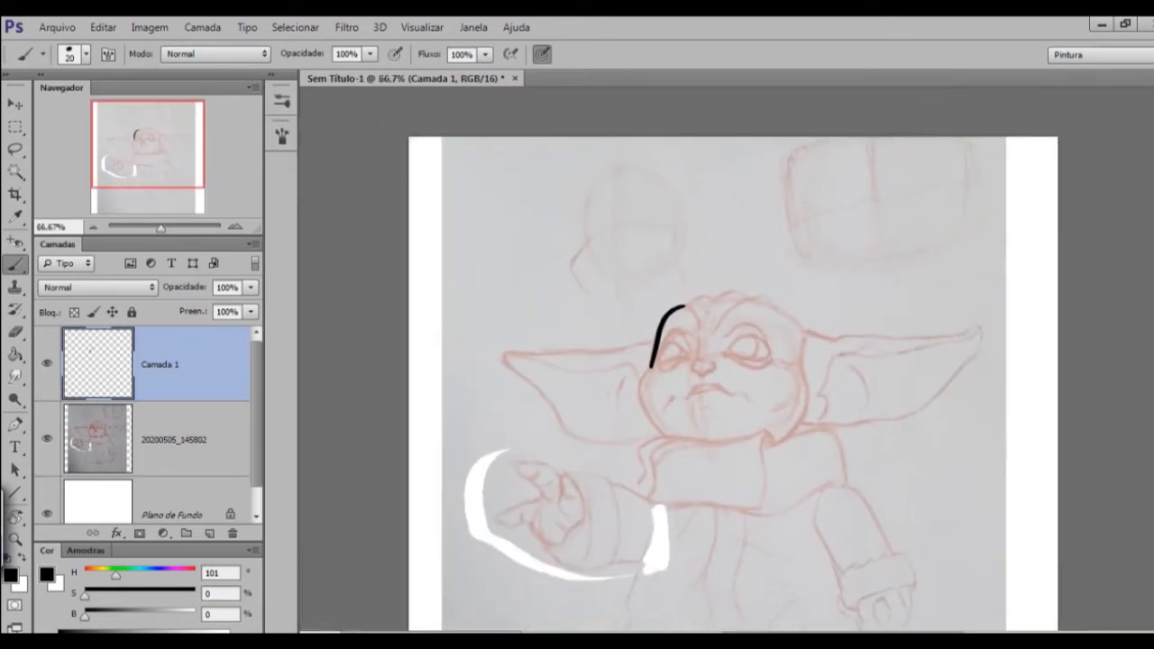
# Continue the black contour around the left cheek down to the collar, undoing and redrawing unsatisfactory strokes.
pyautogui.hotkey('ctrl', '+')
pyautogui.hotkey('ctrl', '+')
pyautogui.moveTo(505, 312); pyautogui.dragTo(462, 415)
pyautogui.hotkey('ctrl', 'z')
pyautogui.moveTo(507, 312); pyautogui.dragTo(456, 414)
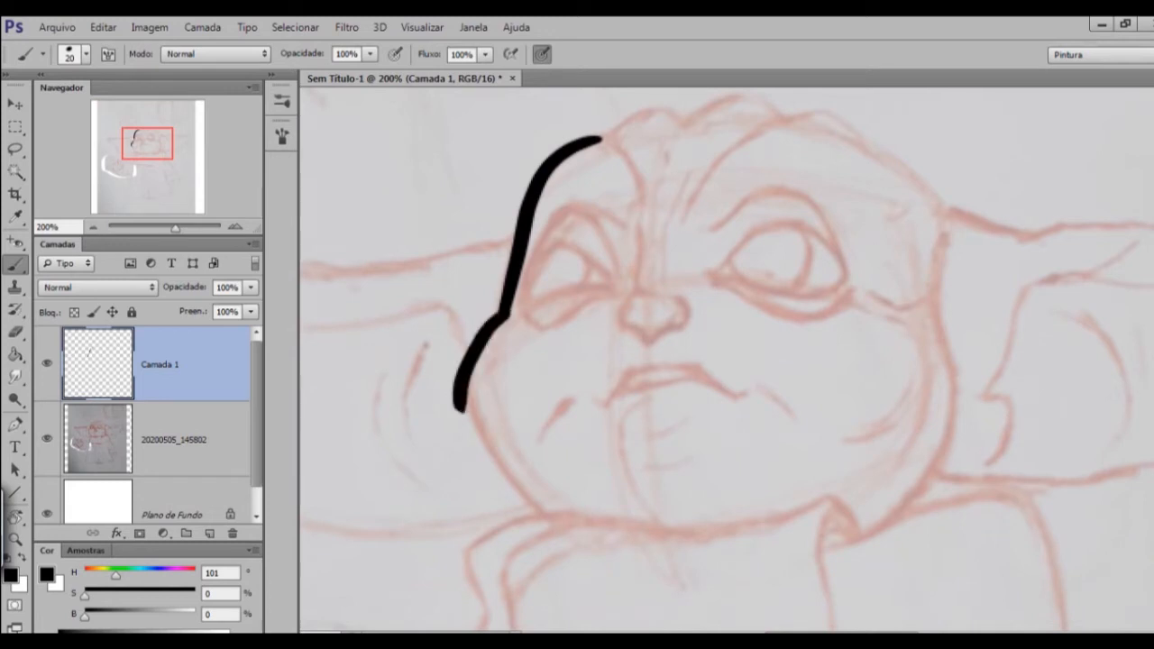
pyautogui.hotkey('ctrl', 'z')
pyautogui.moveTo(505, 313); pyautogui.dragTo(467, 387)
pyautogui.hotkey('ctrl', 'z')
pyautogui.moveTo(506, 312)
pyautogui.mouseDown()
pyautogui.moveTo(466, 395)
pyautogui.moveTo(547, 513)
pyautogui.moveTo(516, 500)
pyautogui.moveTo(545, 514)
pyautogui.mouseUp()
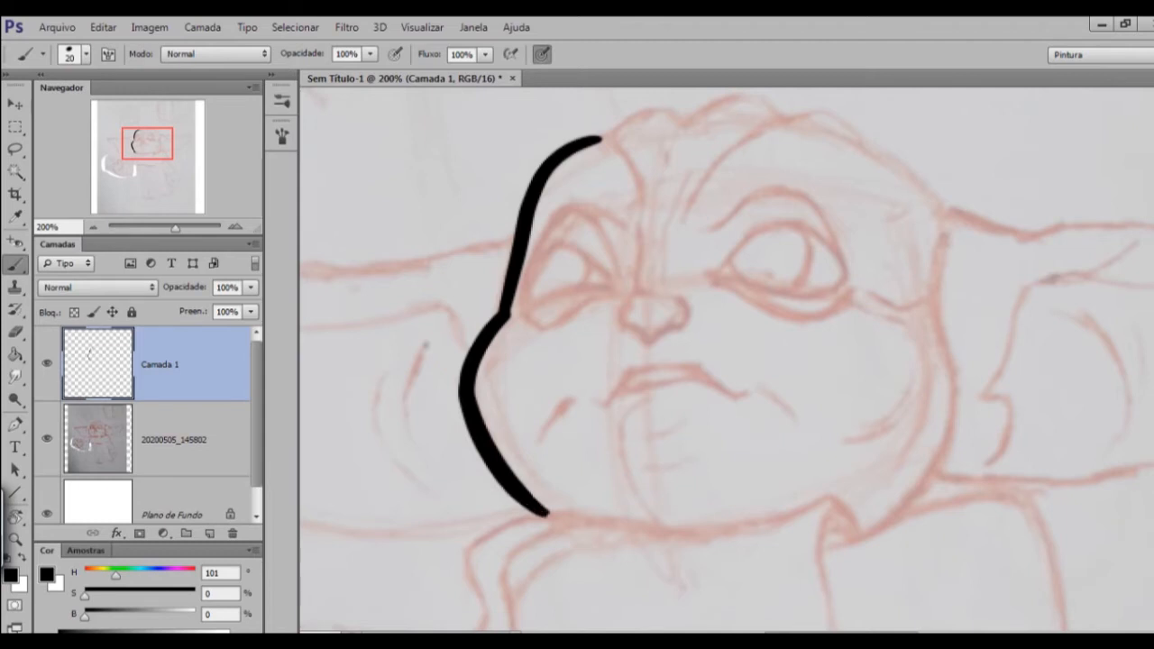
# Thin the outer edge of the cheek line's lower end near the collar with a 9-size eraser.
pyautogui.hotkey('ctrl', '-')
pyautogui.hotkey('ctrl', '-')
pyautogui.hotkey('ctrl', '+')
pyautogui.hotkey('ctrl', '+')
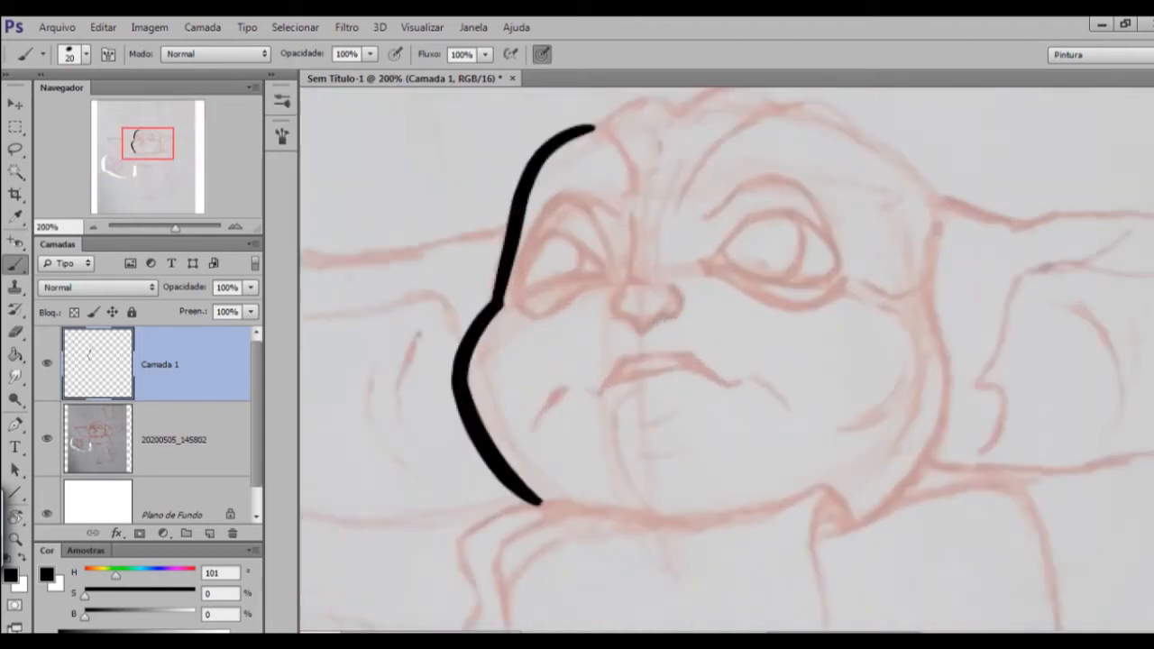
pyautogui.hotkey('ctrl', '+')
pyautogui.press('e')
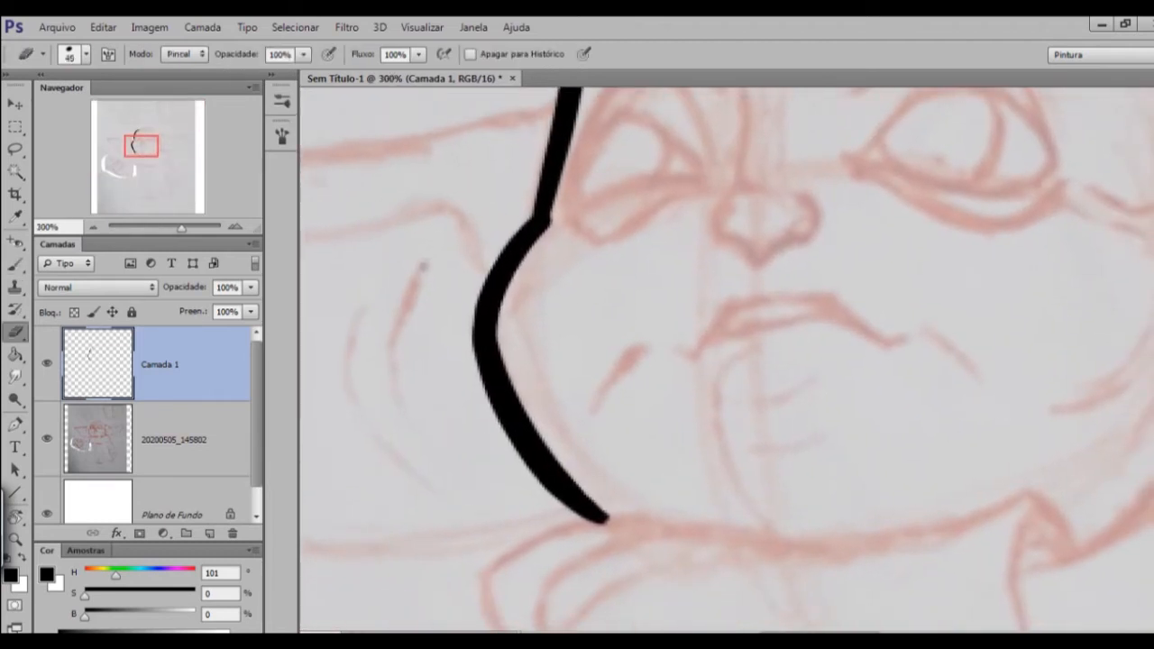
pyautogui.press('[')
pyautogui.press('[')
pyautogui.press('[')
pyautogui.press('[')
pyautogui.press('[')
pyautogui.press('[')
pyautogui.press('[')
pyautogui.press('[')
pyautogui.moveTo(563, 517); pyautogui.dragTo(593, 536)
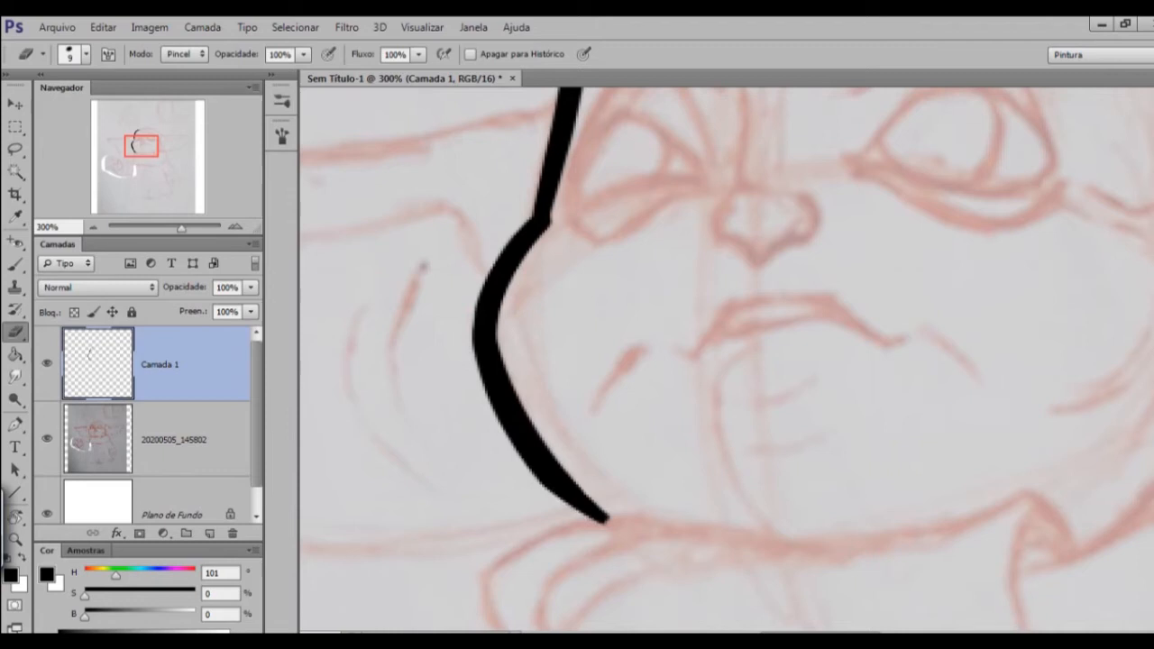
# Erase along the lower end of the left cheek line so it tapers to a fine point at the collar.
pyautogui.hotkey('ctrl', '-')
pyautogui.hotkey('ctrl', '-')
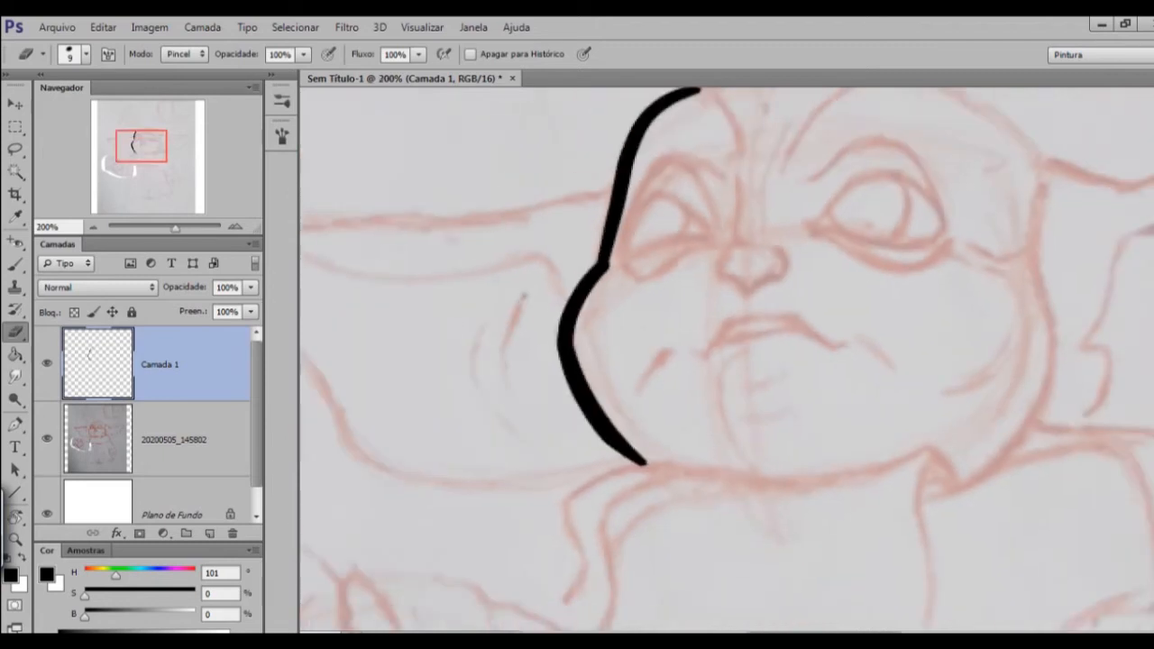
pyautogui.hotkey('ctrl', '+')
pyautogui.hotkey('ctrl', '+')
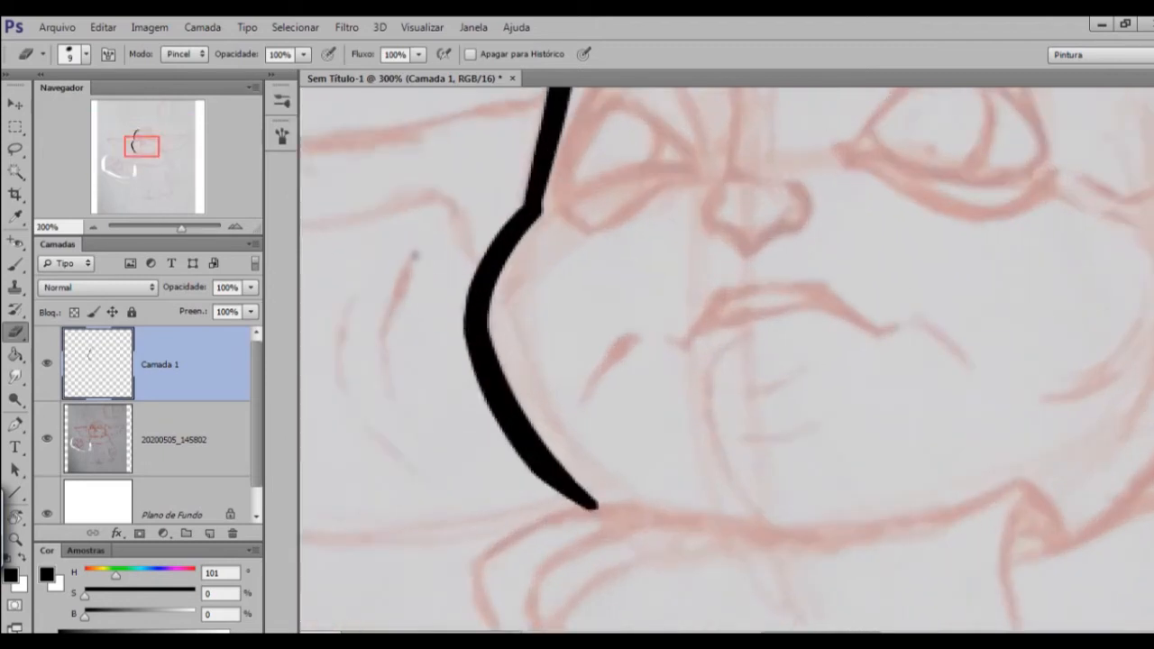
pyautogui.moveTo(514, 462); pyautogui.dragTo(554, 500)
pyautogui.moveTo(514, 463); pyautogui.dragTo(584, 518)
pyautogui.moveTo(509, 458); pyautogui.dragTo(591, 518)
pyautogui.hotkey('ctrl', '-')
pyautogui.hotkey('ctrl', '-')
pyautogui.hotkey('ctrl', '-')
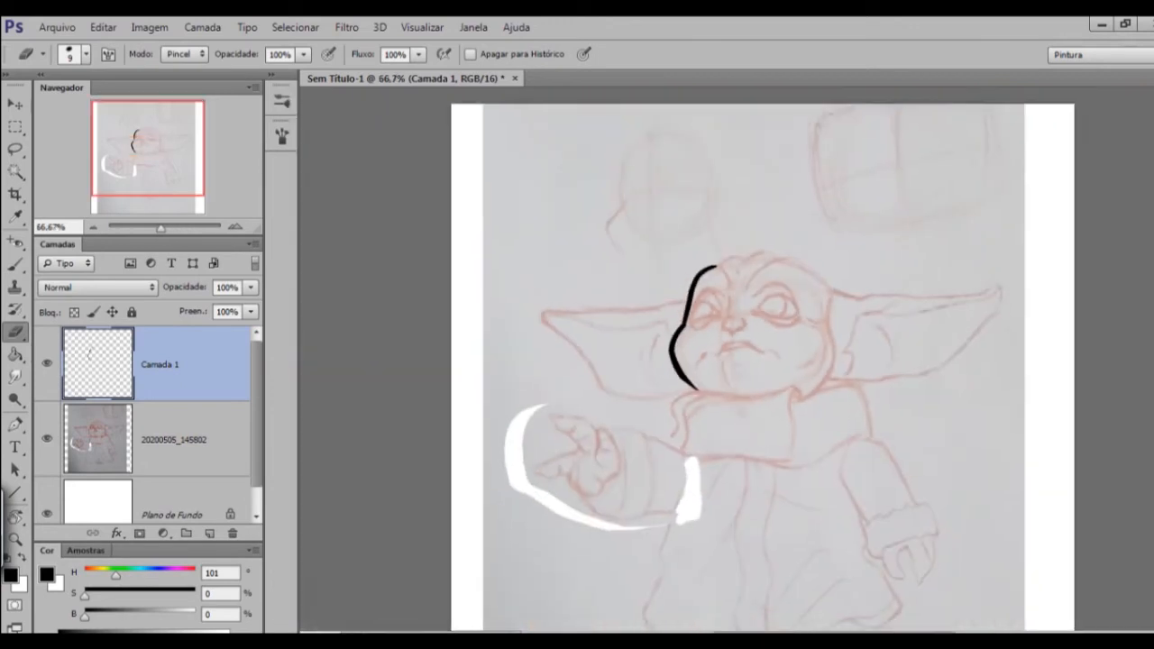
pyautogui.hotkey('ctrl', '+')
pyautogui.hotkey('ctrl', '+')
pyautogui.hotkey('ctrl', '+')
pyautogui.hotkey('ctrl', '-')
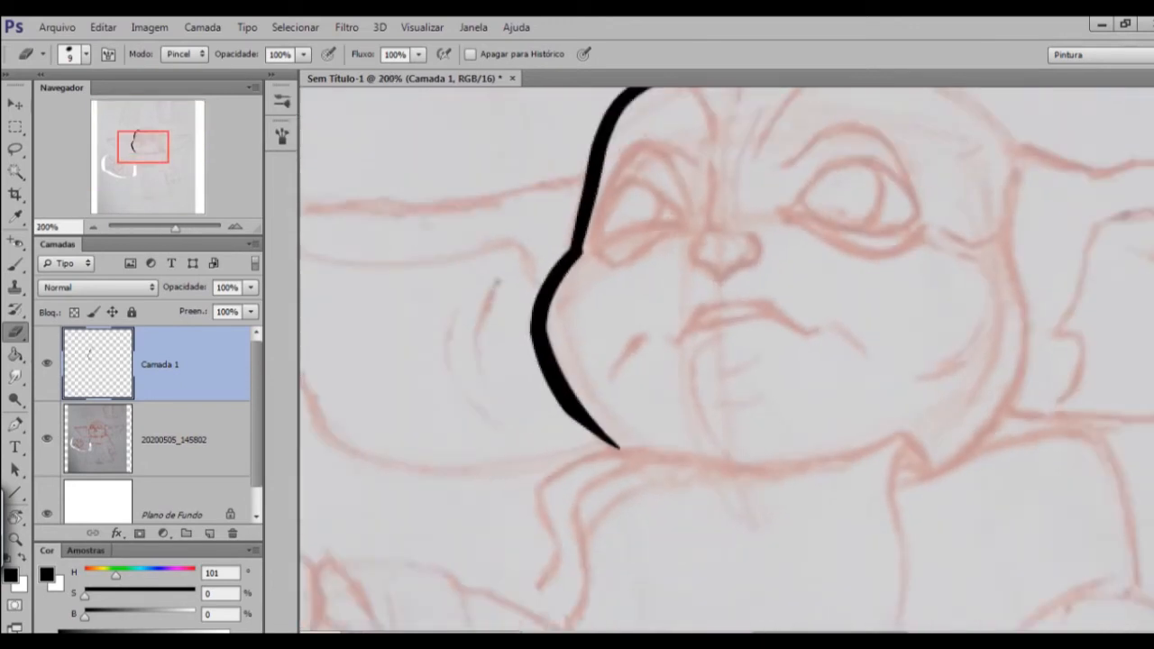
# Continue the black contour with the brush over the first two bumps of the crown, undoing and redrawing unsatisfactory strokes.
pyautogui.moveTo(685, 361)
pyautogui.mouseDown()
pyautogui.moveTo(698, 448)
pyautogui.moveTo(651, 499)
pyautogui.mouseUp()
pyautogui.press('b')
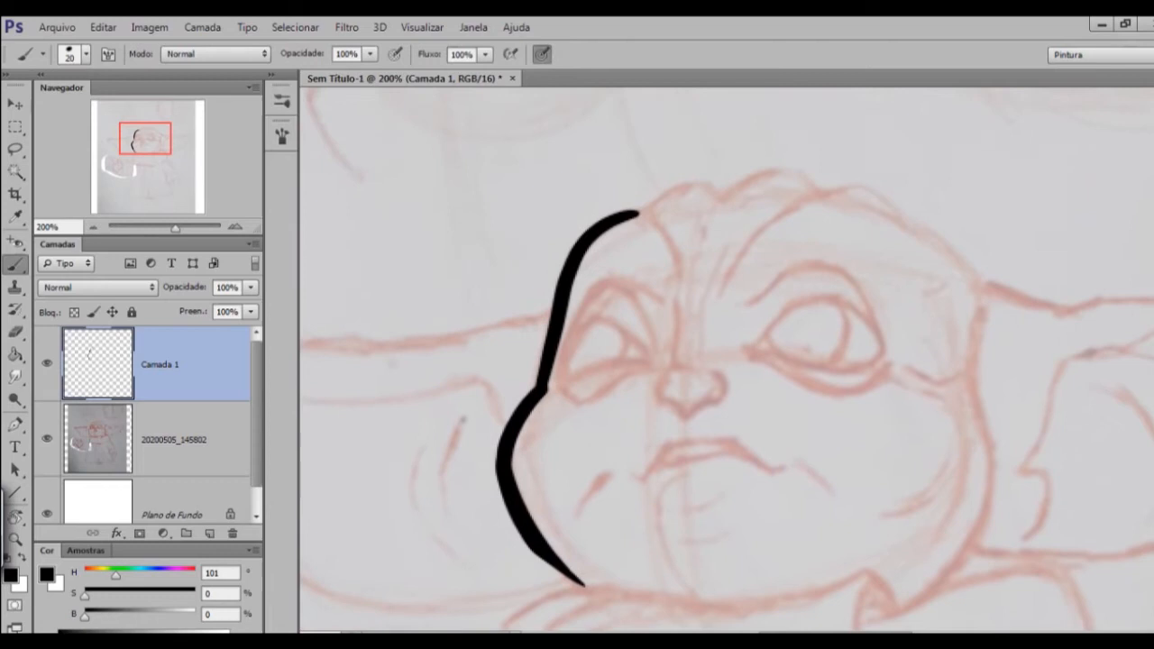
pyautogui.moveTo(636, 215); pyautogui.dragTo(707, 190)
pyautogui.hotkey('ctrl', 'z')
pyautogui.moveTo(634, 216)
pyautogui.mouseDown()
pyautogui.moveTo(672, 190)
pyautogui.moveTo(715, 203)
pyautogui.mouseUp()
pyautogui.hotkey('ctrl', 'z')
pyautogui.moveTo(637, 214)
pyautogui.mouseDown()
pyautogui.moveTo(722, 193)
pyautogui.moveTo(610, 241)
pyautogui.moveTo(710, 240)
pyautogui.moveTo(614, 244)
pyautogui.mouseUp()
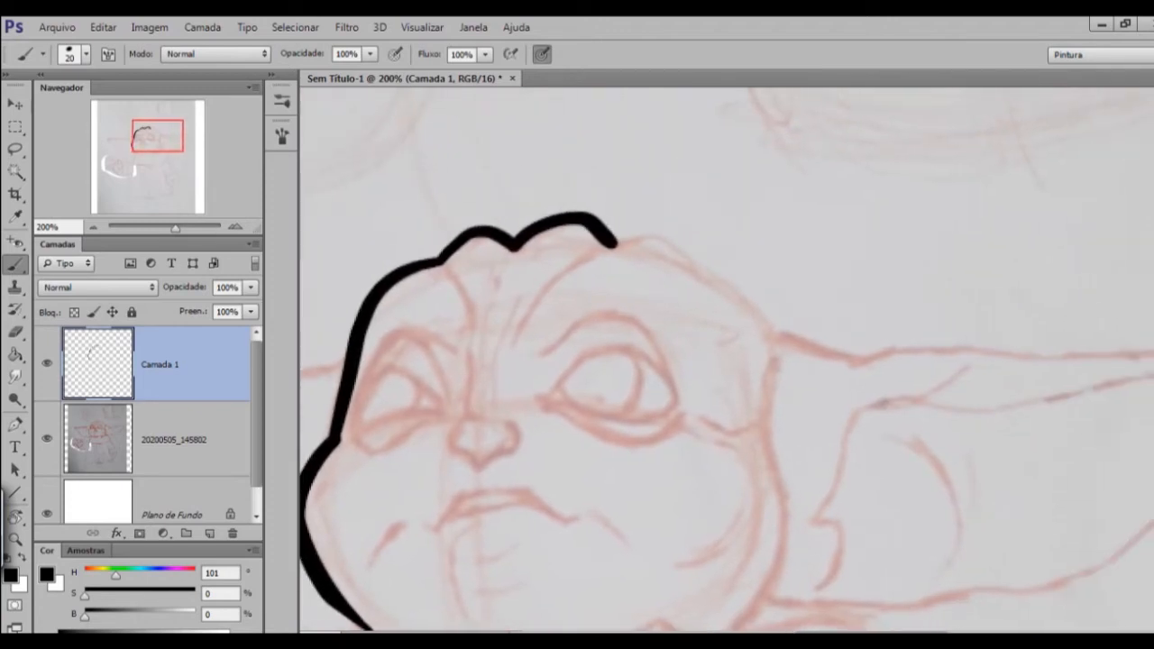
# Ink the right part of the crown from the last bump down towards the right ear, undoing and redrawing unsatisfactory strokes.
pyautogui.press('r')
pyautogui.moveTo(622, 243)
pyautogui.mouseDown()
pyautogui.moveTo(598, 456)
pyautogui.moveTo(576, 411)
pyautogui.moveTo(490, 358)
pyautogui.mouseUp()
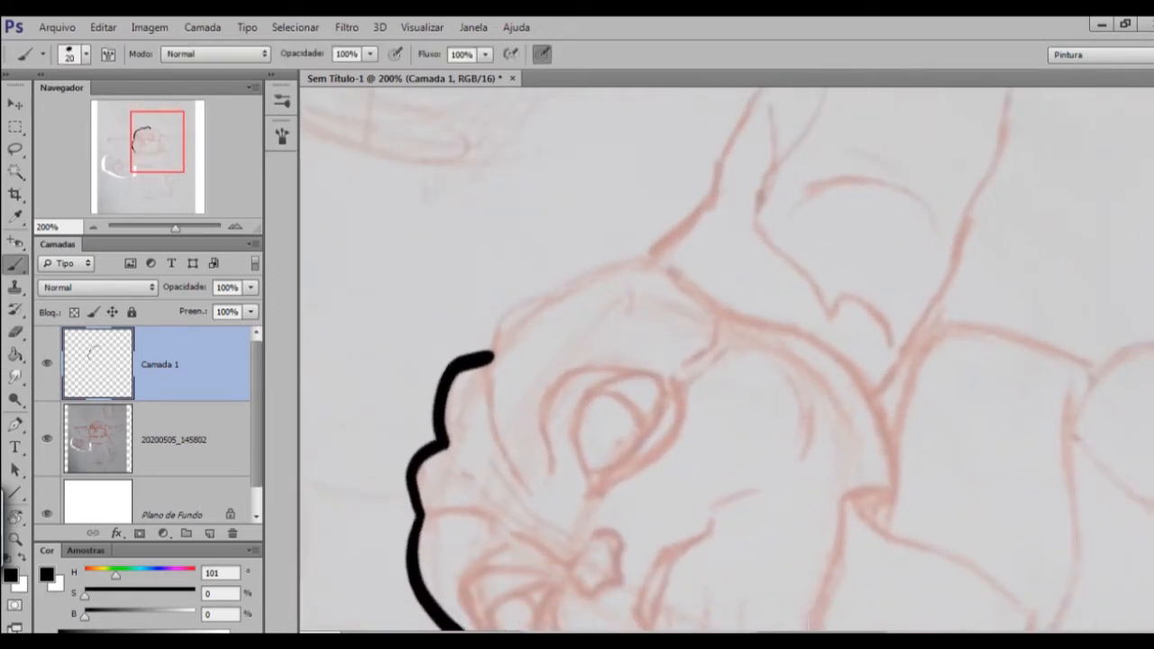
pyautogui.hotkey('ctrl', '+')
pyautogui.moveTo(373, 346); pyautogui.dragTo(395, 314)
pyautogui.press('r')
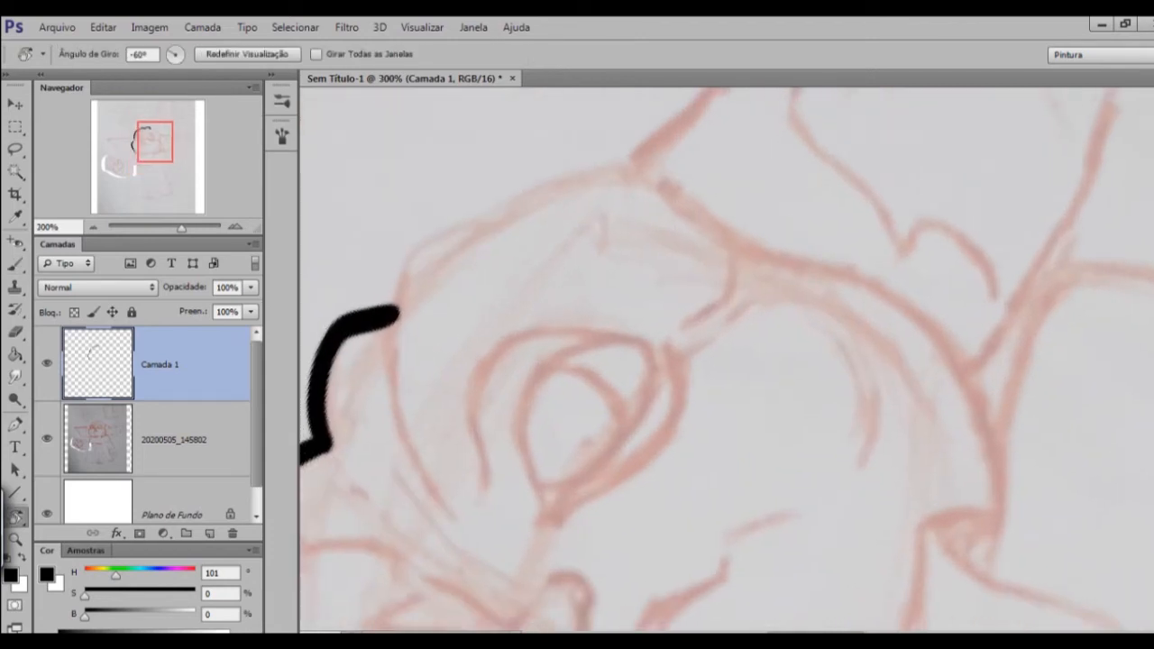
pyautogui.moveTo(541, 379)
pyautogui.mouseDown()
pyautogui.moveTo(622, 204)
pyautogui.moveTo(543, 385)
pyautogui.mouseUp()
pyautogui.press('b')
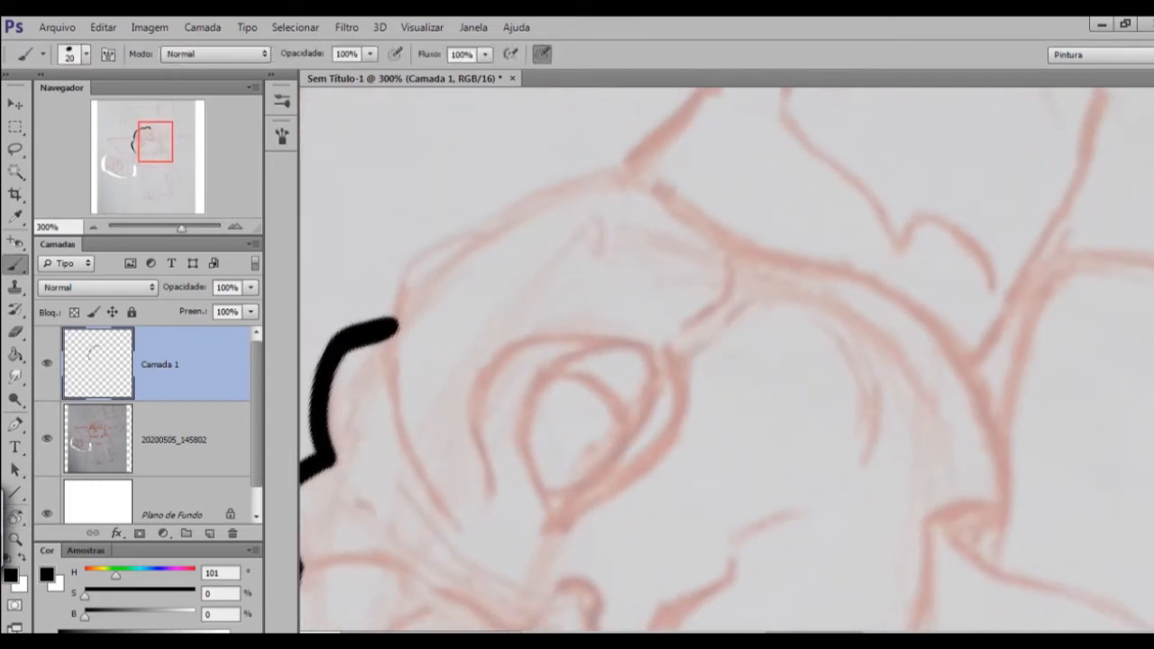
pyautogui.moveTo(395, 323)
pyautogui.mouseDown()
pyautogui.moveTo(405, 272)
pyautogui.moveTo(597, 182)
pyautogui.mouseUp()
pyautogui.hotkey('ctrl', 'z')
pyautogui.moveTo(397, 324)
pyautogui.mouseDown()
pyautogui.moveTo(448, 249)
pyautogui.moveTo(654, 177)
pyautogui.mouseUp()
pyautogui.hotkey('ctrl', 'z')
pyautogui.moveTo(397, 325)
pyautogui.mouseDown()
pyautogui.moveTo(417, 269)
pyautogui.moveTo(606, 181)
pyautogui.mouseUp()
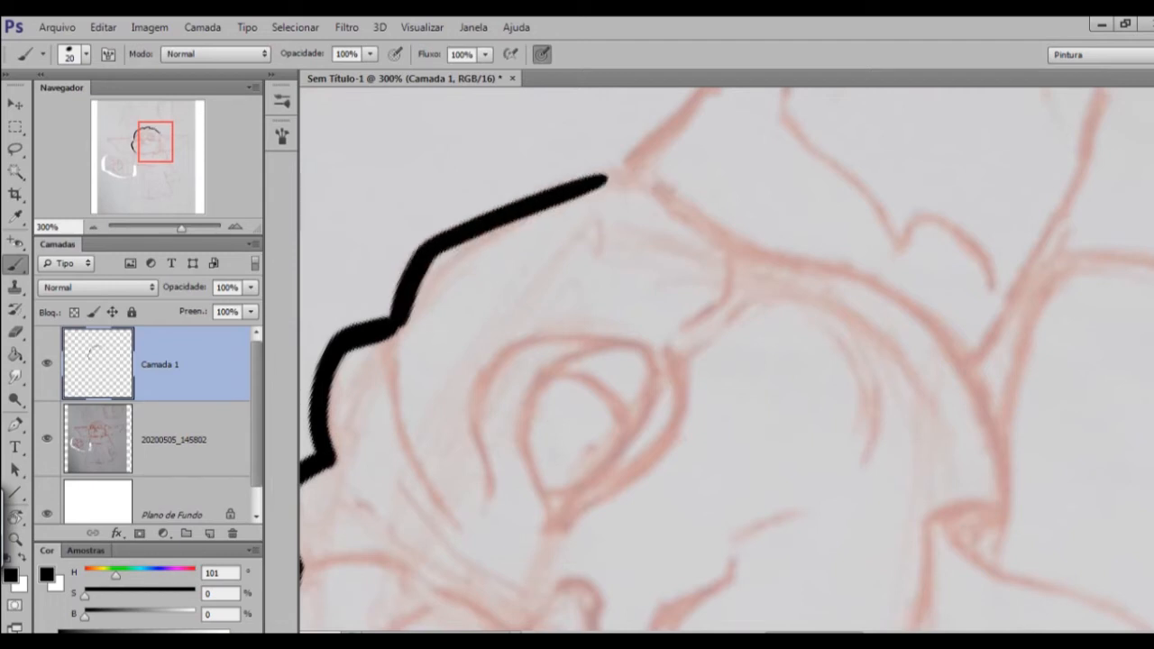
pyautogui.press('r')
pyautogui.moveTo(607, 180)
pyautogui.mouseDown()
pyautogui.moveTo(636, 160)
pyautogui.moveTo(817, 154)
pyautogui.mouseUp()
pyautogui.moveTo(704, 243); pyautogui.dragTo(827, 490)
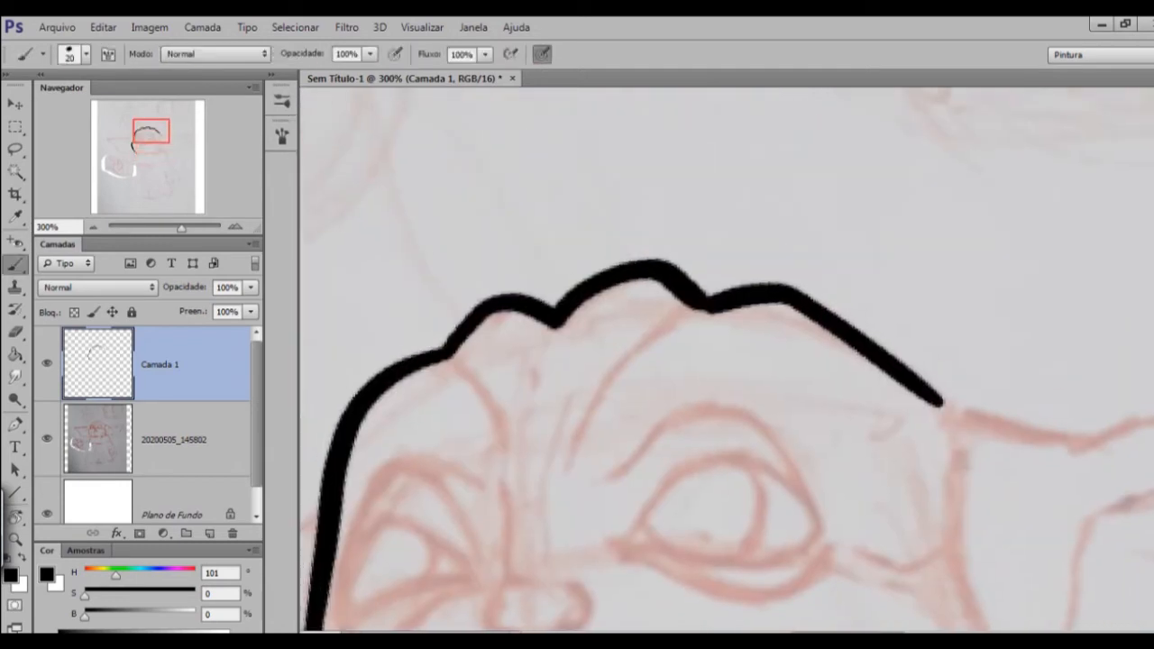
pyautogui.press('[')
pyautogui.press('[')
pyautogui.press('[')
pyautogui.press('[')
pyautogui.hotkey('ctrl', '-')
pyautogui.hotkey('ctrl', '-')
pyautogui.hotkey('ctrl', '+')
pyautogui.hotkey('ctrl', '+')
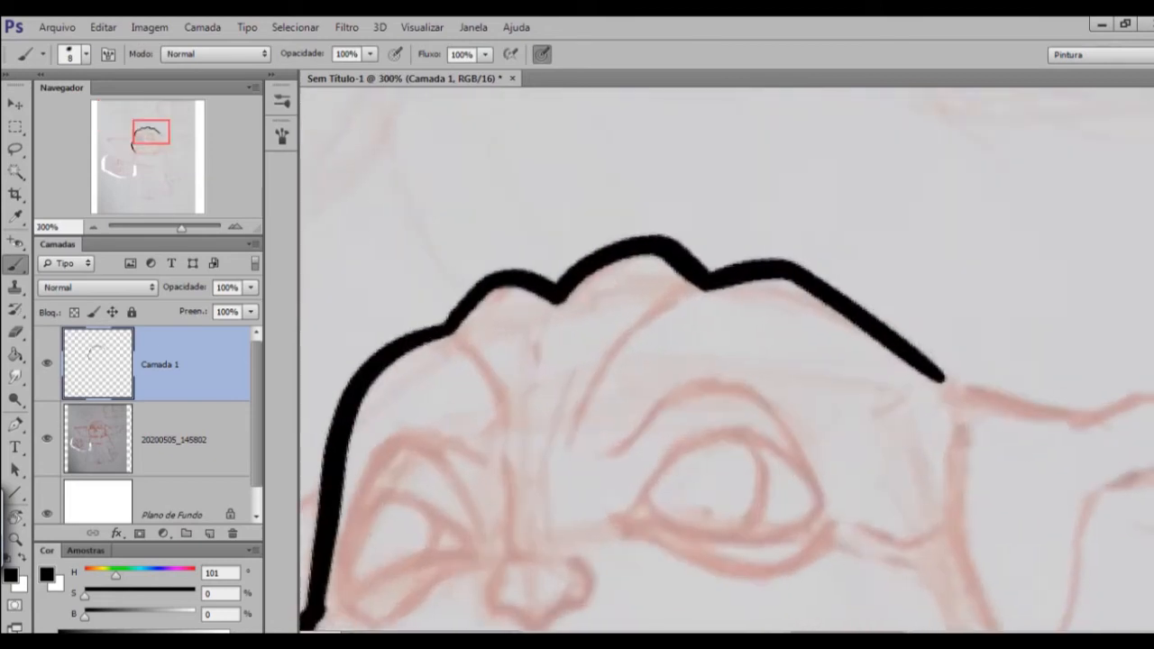
pyautogui.moveTo(945, 379); pyautogui.dragTo(711, 190)
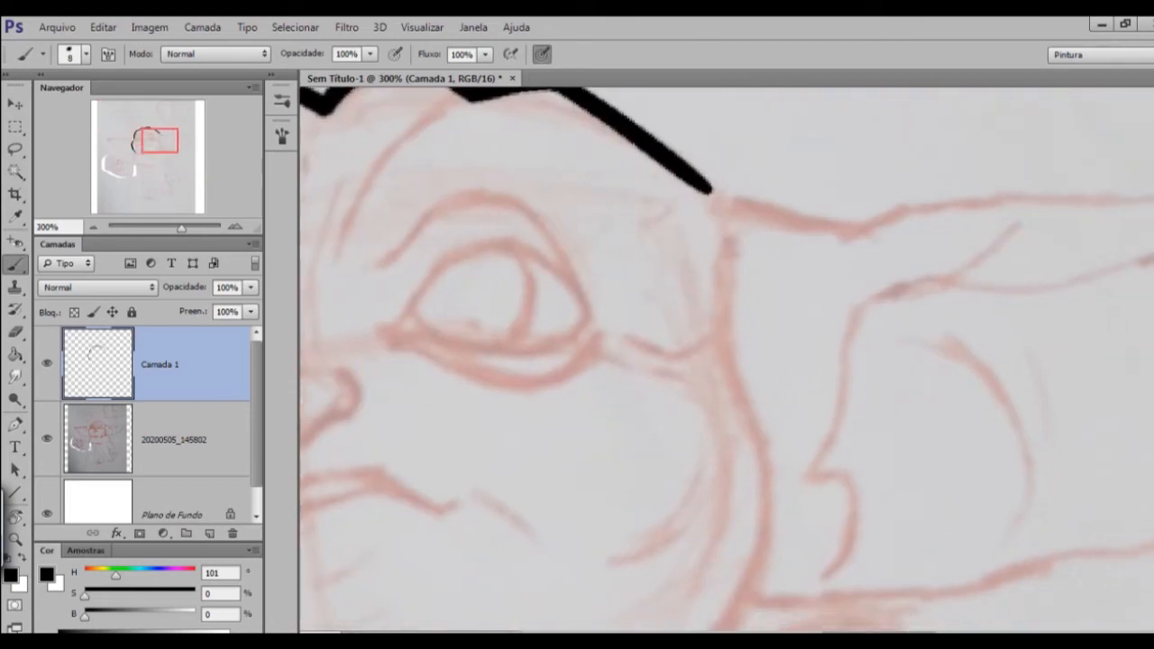
pyautogui.hotkey('ctrl', '-')
pyautogui.hotkey('ctrl', '-')
pyautogui.moveTo(727, 397); pyautogui.dragTo(732, 308)
pyautogui.hotkey('ctrl', '+')
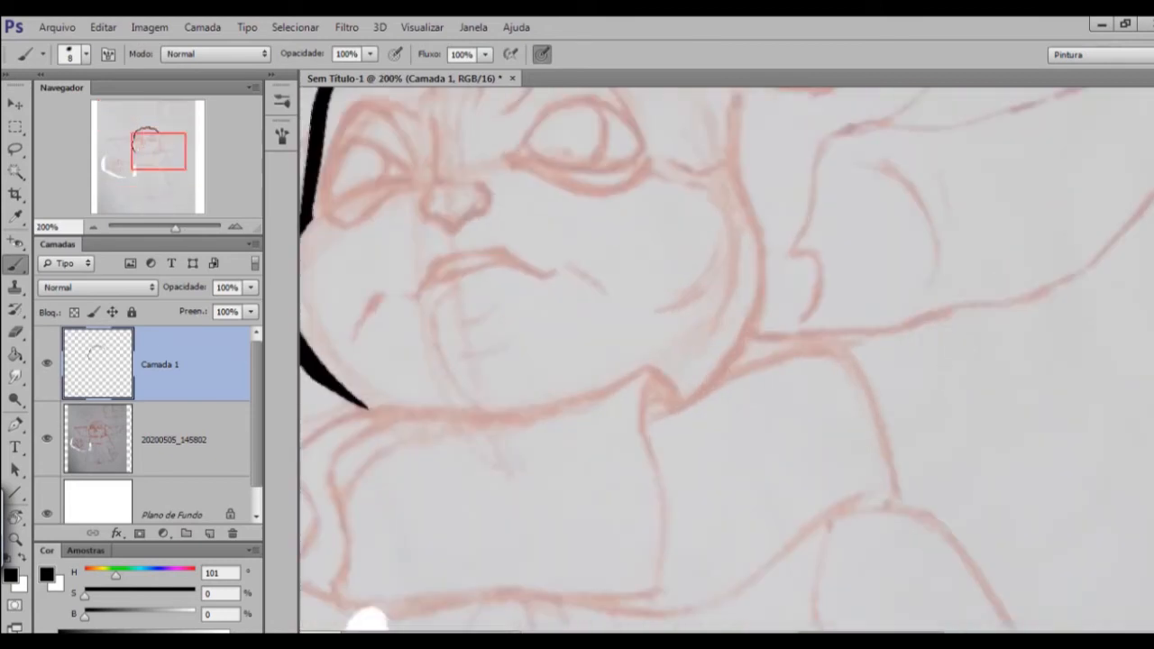
pyautogui.moveTo(577, 388); pyautogui.dragTo(667, 357)
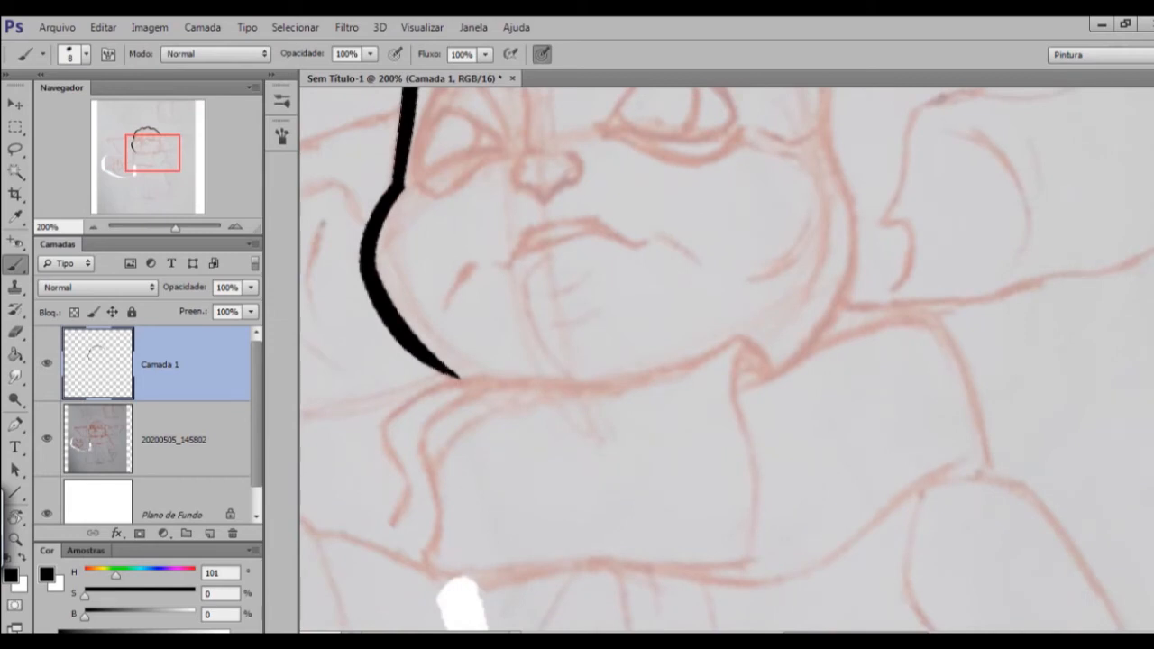
pyautogui.hotkey('ctrl', '-')
pyautogui.hotkey('ctrl', '-')
pyautogui.hotkey('ctrl', '+')
pyautogui.hotkey('ctrl', '+')
# Ink the left ear's upper edge from the head to the tip with a 20-size brush, undoing the thinner first stroke.
pyautogui.moveTo(685, 315); pyautogui.dragTo(612, 442)
pyautogui.moveTo(451, 397); pyautogui.dragTo(1049, 273)
pyautogui.press('r')
pyautogui.moveTo(902, 306); pyautogui.dragTo(699, 179)
pyautogui.press('b')
pyautogui.moveTo(532, 121)
pyautogui.mouseDown()
pyautogui.moveTo(501, 453)
pyautogui.moveTo(510, 607)
pyautogui.mouseUp()
pyautogui.hotkey('ctrl', 'z')
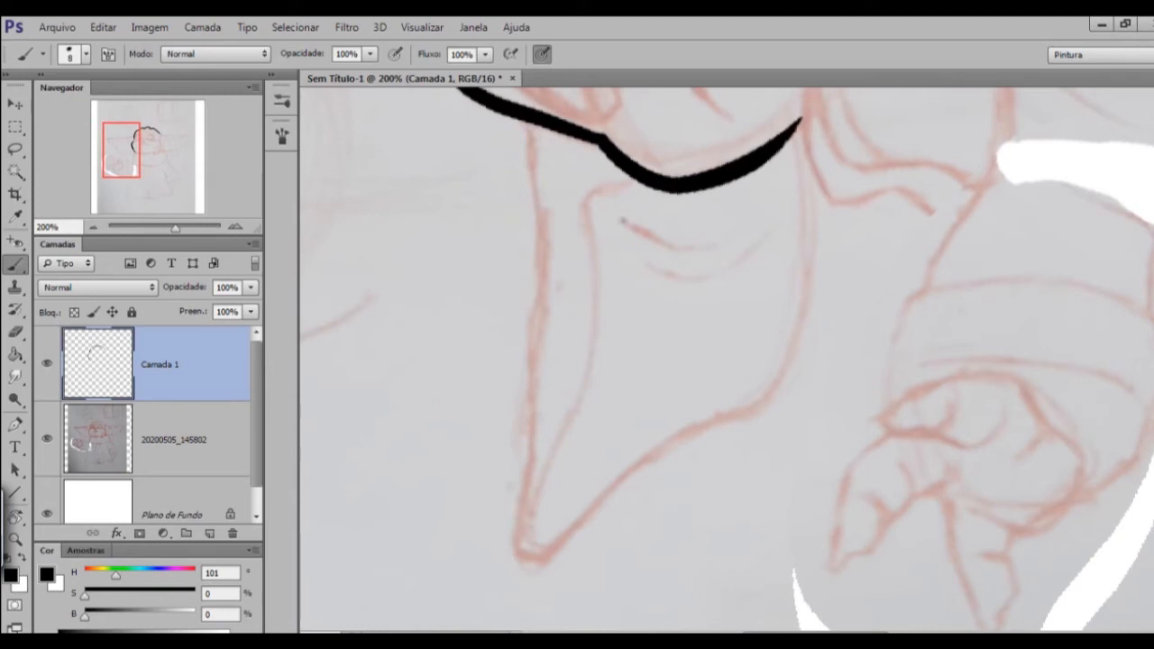
pyautogui.press(']')
pyautogui.press(']')
pyautogui.press(']')
pyautogui.press(']')
pyautogui.moveTo(533, 121); pyautogui.dragTo(523, 566)
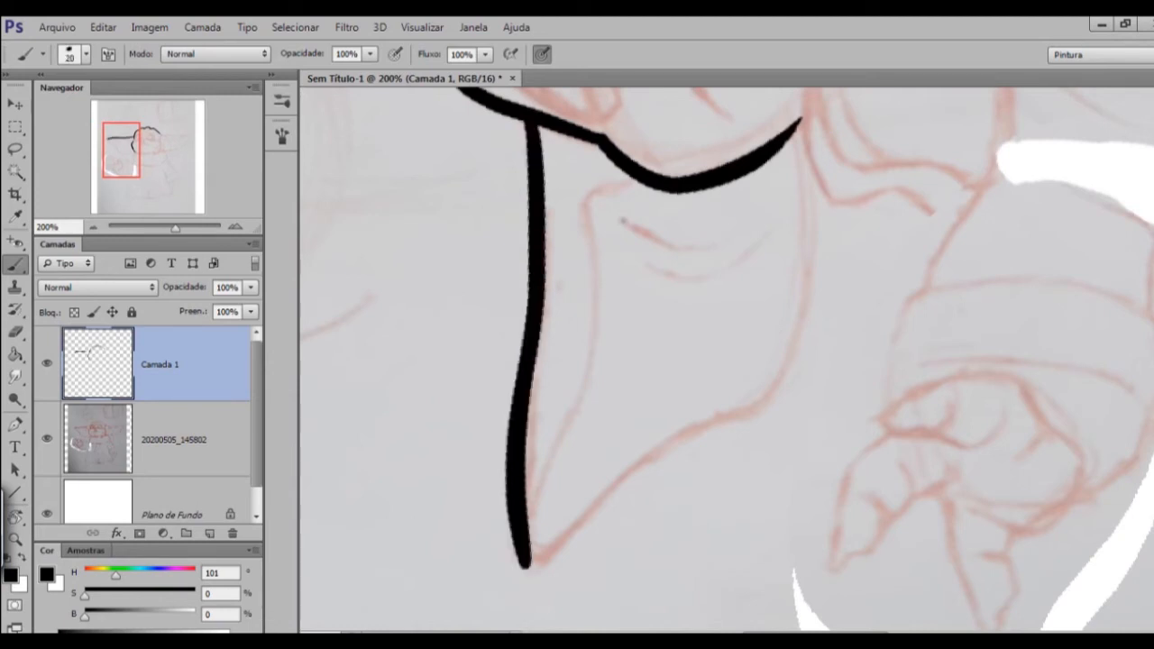
# Ink the left ear's outer edge from the tip down into the lower curve, undoing and redrawing unsatisfactory strokes.
pyautogui.hotkey('ctrl', '-')
pyautogui.hotkey('ctrl', '+')
pyautogui.press('r')
pyautogui.moveTo(559, 505); pyautogui.dragTo(581, 191)
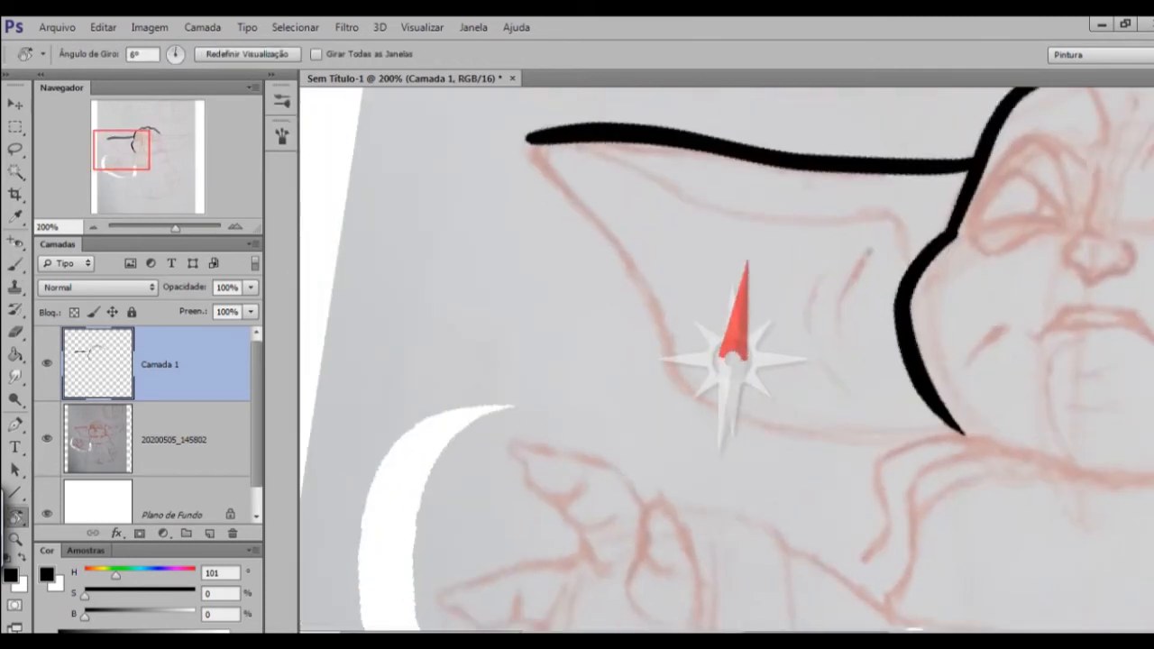
pyautogui.press('b')
pyautogui.moveTo(869, 253); pyautogui.dragTo(823, 249)
pyautogui.moveTo(481, 135); pyautogui.dragTo(646, 440)
pyautogui.hotkey('ctrl', 'z')
pyautogui.moveTo(481, 136)
pyautogui.mouseDown()
pyautogui.moveTo(648, 413)
pyautogui.moveTo(679, 437)
pyautogui.mouseUp()
pyautogui.hotkey('ctrl', 'z')
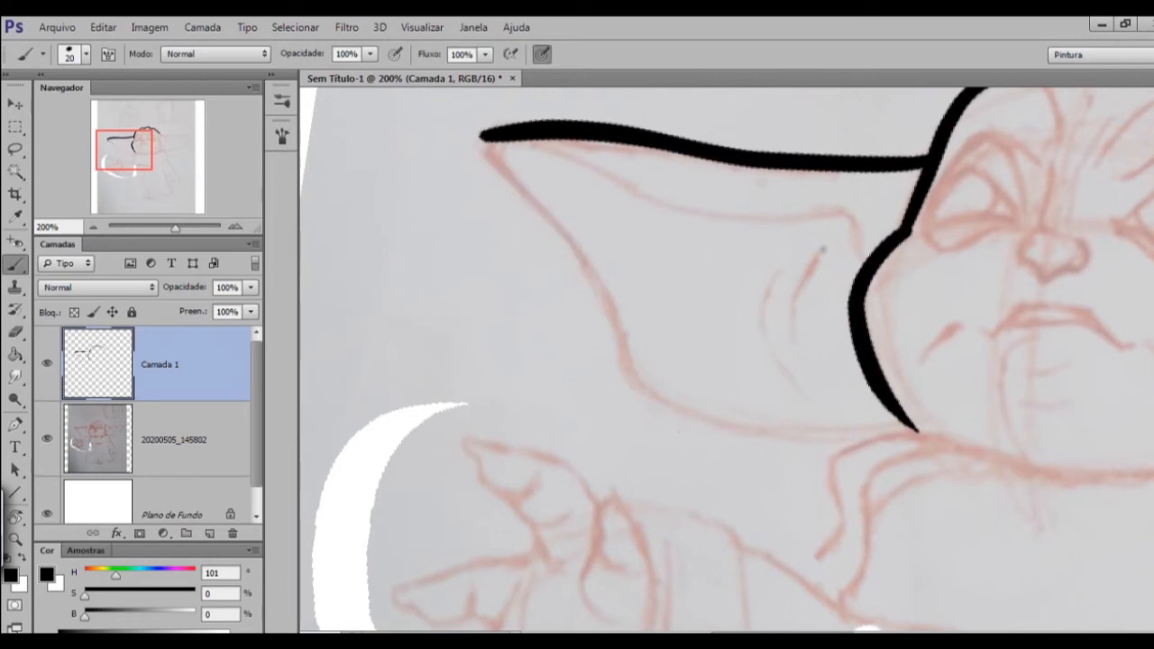
pyautogui.moveTo(481, 135)
pyautogui.mouseDown()
pyautogui.moveTo(567, 232)
pyautogui.moveTo(691, 411)
pyautogui.mouseUp()
pyautogui.hotkey('ctrl', '-')
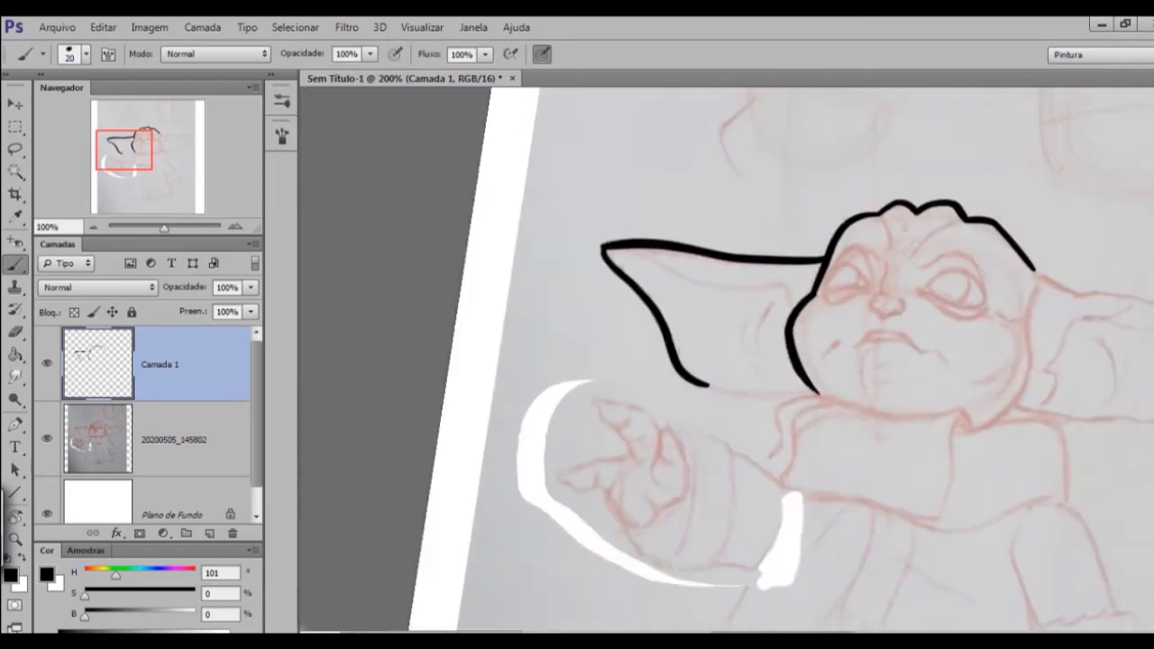
# Round off the outer corner of the left ear's tip with the 9-size eraser.
pyautogui.hotkey('ctrl', '+')
pyautogui.hotkey('ctrl', '+')
pyautogui.moveTo(577, 271); pyautogui.dragTo(871, 475)
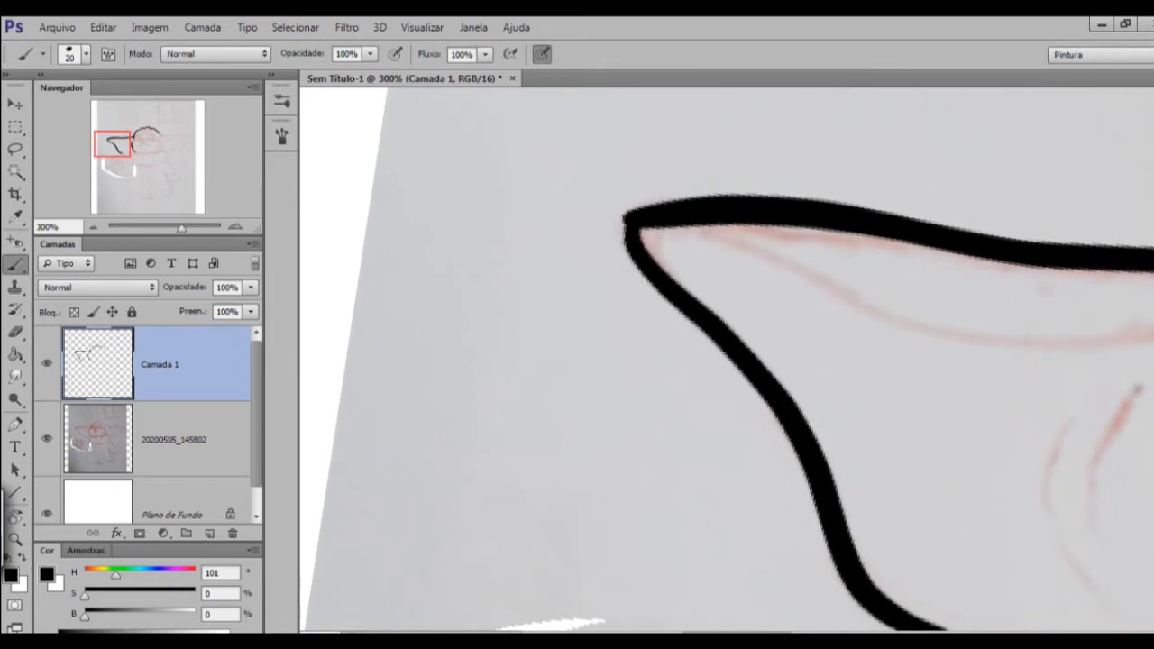
pyautogui.press('e')
pyautogui.moveTo(612, 211); pyautogui.dragTo(616, 222)
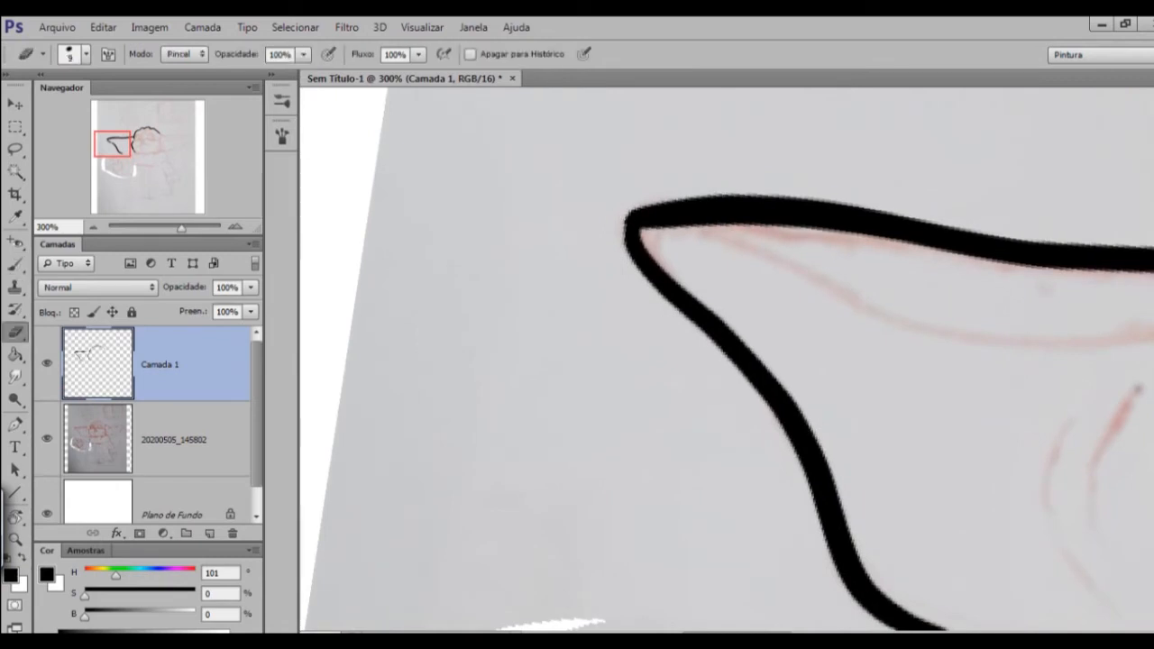
pyautogui.hotkey('ctrl', '-')
pyautogui.hotkey('ctrl', '-')
pyautogui.hotkey('ctrl', '+')
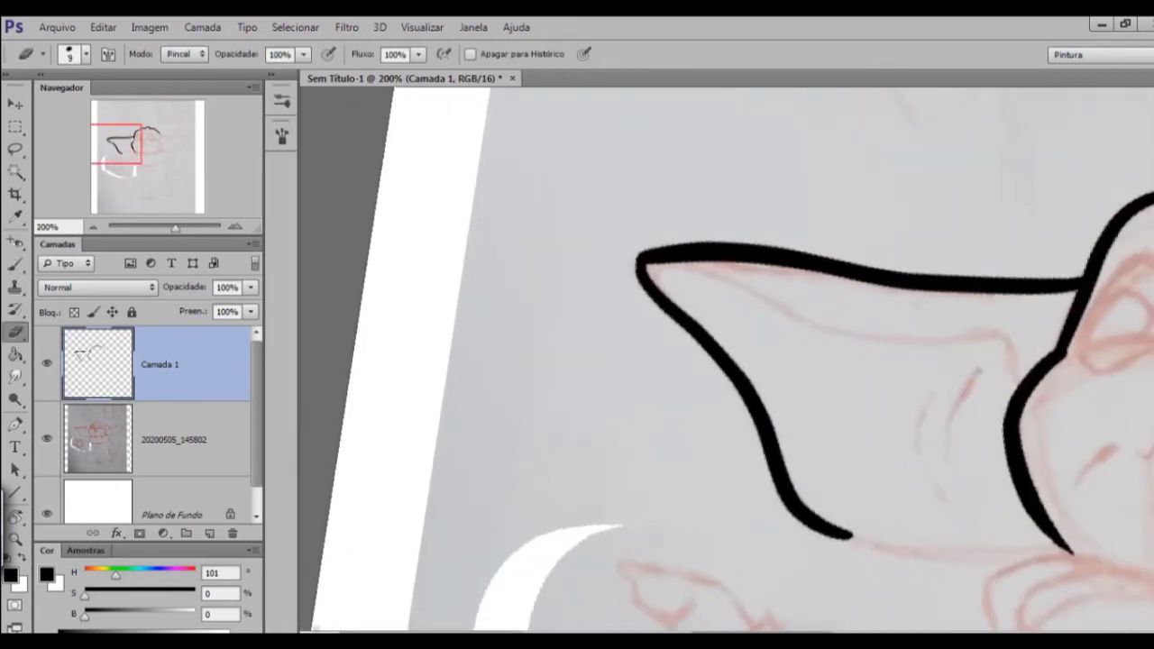
# Ink the left ear's lower edge from the curve to the cheek line at the collar, undoing and redrawing unsatisfactory strokes.
pyautogui.moveTo(749, 378); pyautogui.dragTo(594, 257)
pyautogui.press('r')
pyautogui.moveTo(727, 226); pyautogui.dragTo(859, 328)
pyautogui.moveTo(740, 433); pyautogui.dragTo(727, 326)
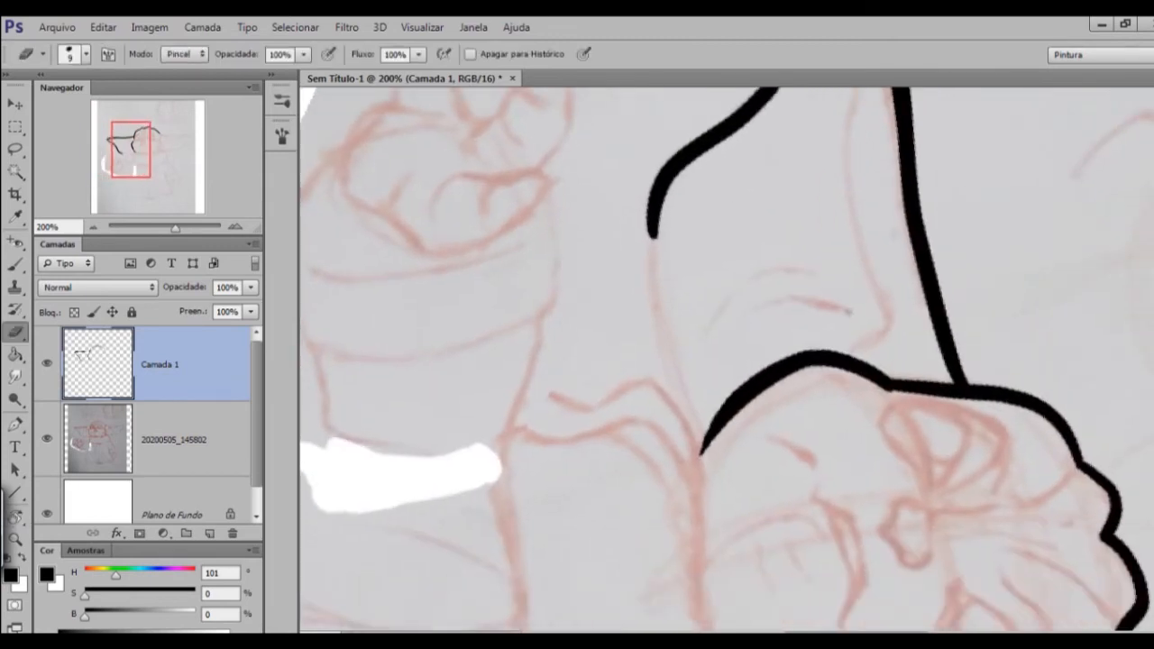
pyautogui.press('r')
pyautogui.moveTo(859, 328); pyautogui.dragTo(839, 283)
pyautogui.press('b')
pyautogui.moveTo(619, 267); pyautogui.dragTo(733, 472)
pyautogui.hotkey('ctrl', 'z')
pyautogui.moveTo(617, 262); pyautogui.dragTo(718, 424)
pyautogui.hotkey('ctrl', 'z')
pyautogui.moveTo(604, 237); pyautogui.dragTo(732, 437)
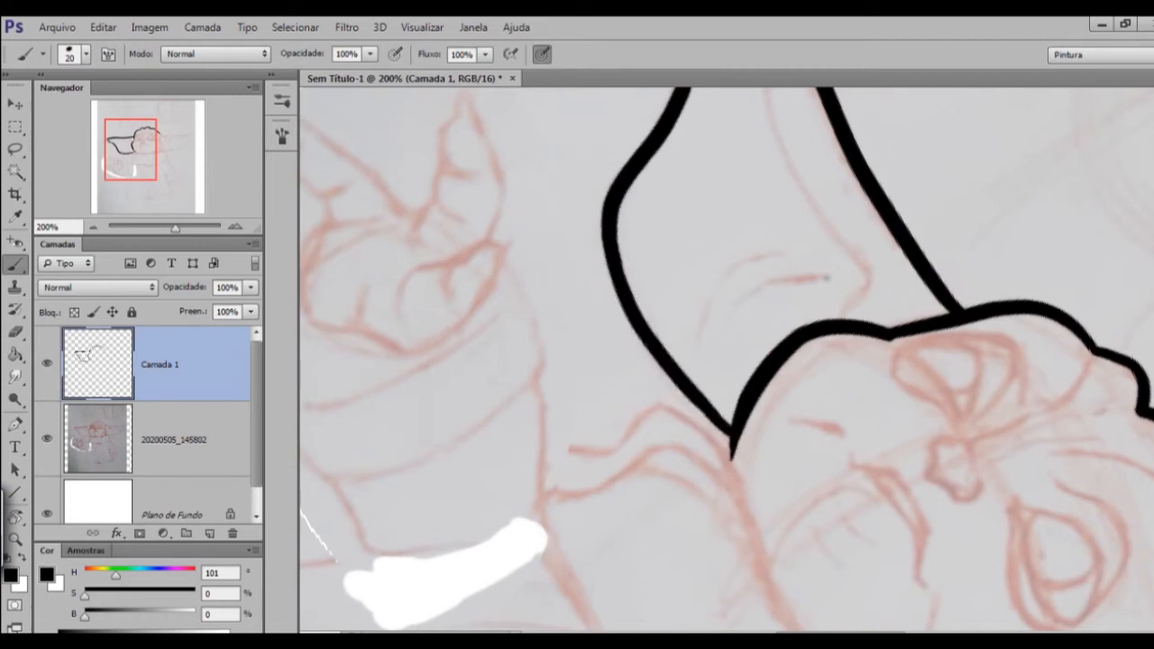
# Ink the base of the right ear's upper edge from the end of the crown line, undoing and redrawing unsatisfactory strokes.
pyautogui.press('r')
pyautogui.moveTo(827, 279)
pyautogui.mouseDown()
pyautogui.moveTo(695, 235)
pyautogui.moveTo(673, 243)
pyautogui.mouseUp()
pyautogui.hotkey('ctrl', '-')
pyautogui.hotkey('ctrl', '-')
pyautogui.moveTo(566, 331); pyautogui.dragTo(493, 334)
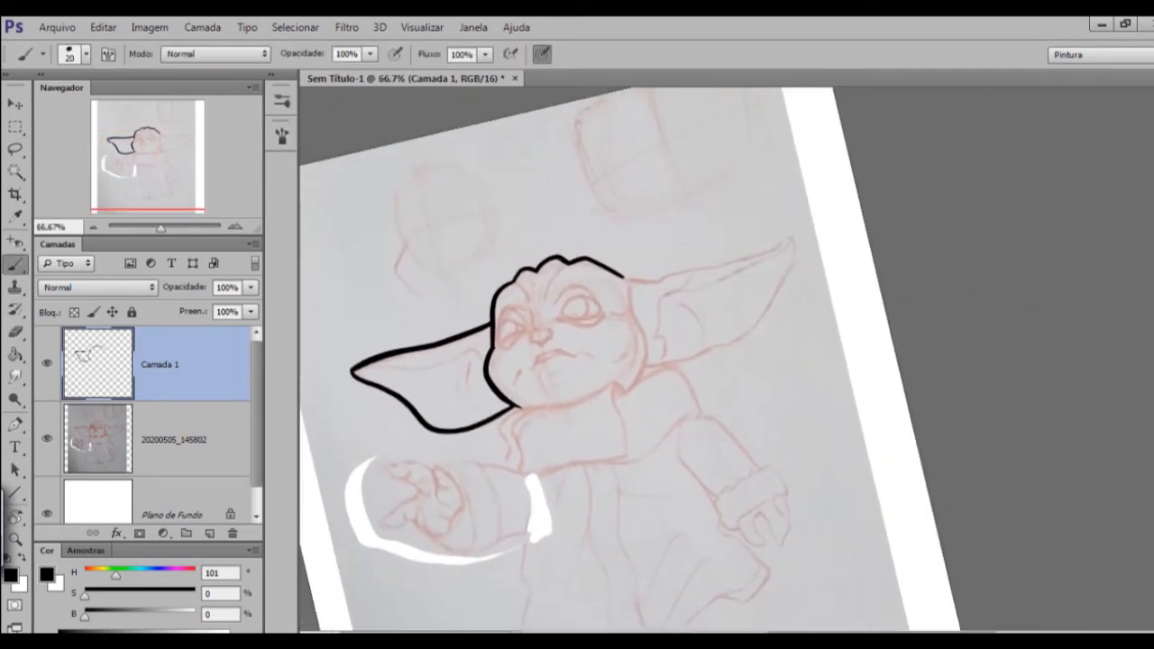
pyautogui.hotkey('ctrl', '+')
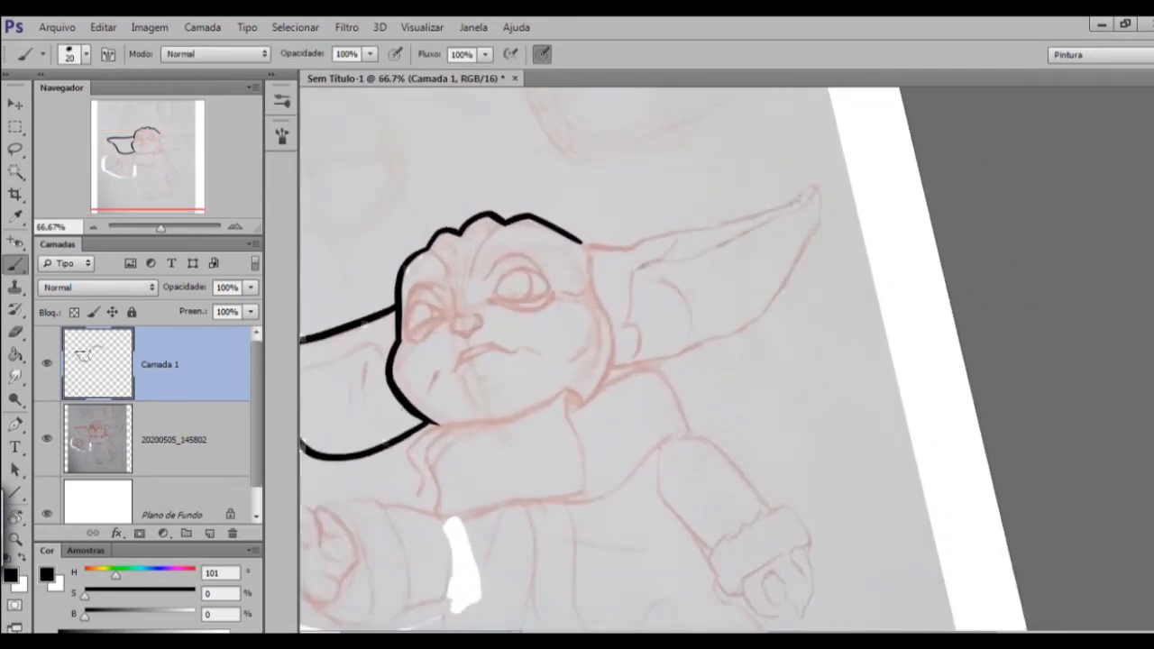
pyautogui.press('r')
pyautogui.moveTo(866, 379); pyautogui.dragTo(843, 282)
pyautogui.hotkey('ctrl', '+')
pyautogui.press('b')
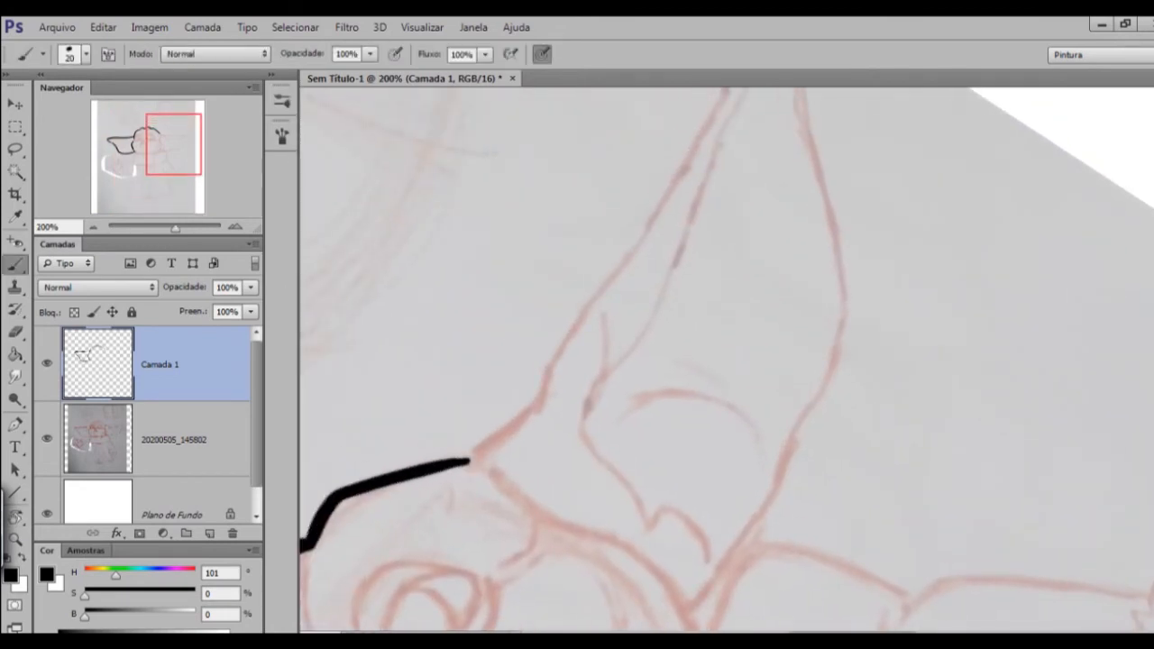
pyautogui.moveTo(631, 397); pyautogui.dragTo(620, 359)
pyautogui.moveTo(462, 420); pyautogui.dragTo(534, 369)
pyautogui.hotkey('ctrl', 'z')
pyautogui.moveTo(462, 420)
pyautogui.mouseDown()
pyautogui.moveTo(539, 357)
pyautogui.moveTo(511, 387)
pyautogui.moveTo(487, 456)
pyautogui.moveTo(469, 364)
pyautogui.moveTo(737, 149)
pyautogui.mouseUp()
pyautogui.press('r')
pyautogui.hotkey('ctrl', 'z')
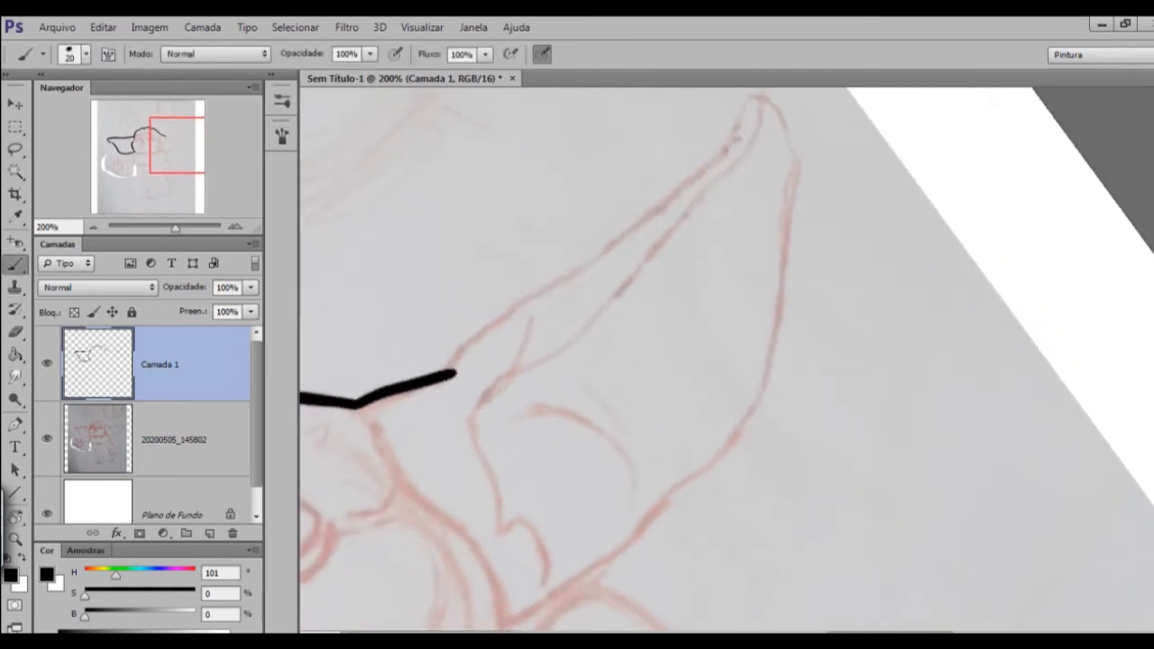
# Extend the right ear's upper edge in black from the base out to the tip.
pyautogui.moveTo(465, 356)
pyautogui.mouseDown()
pyautogui.moveTo(684, 202)
pyautogui.moveTo(767, 104)
pyautogui.mouseUp()
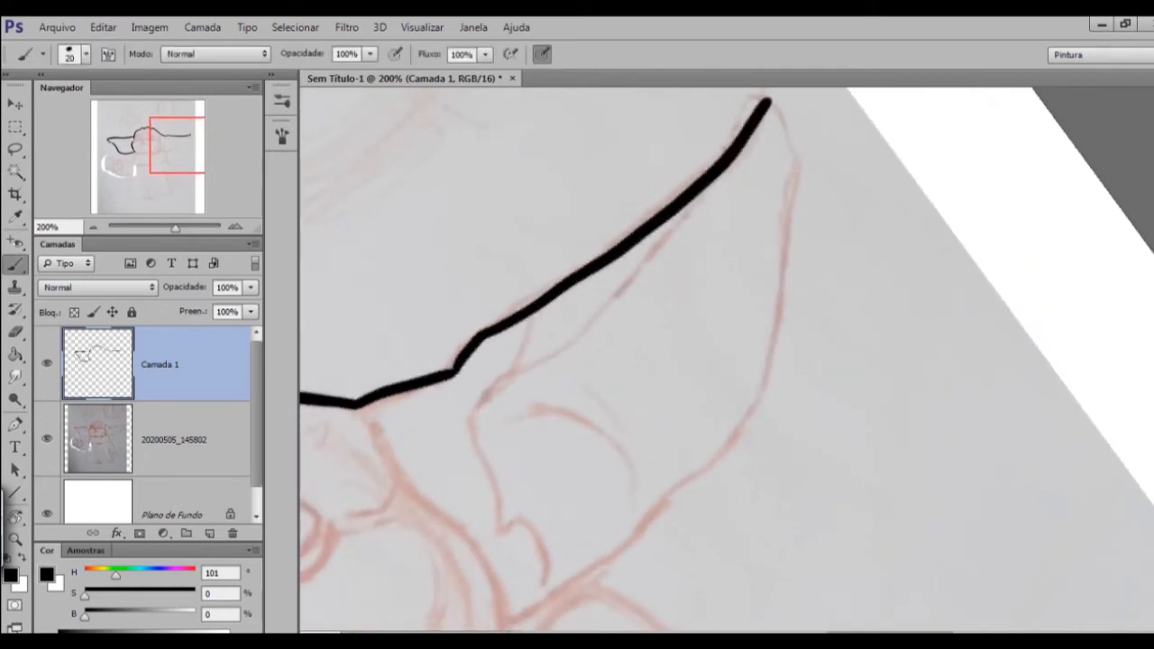
pyautogui.hotkey('ctrl', '-')
pyautogui.hotkey('ctrl', '-')
pyautogui.hotkey('ctrl', '+')
pyautogui.hotkey('ctrl', '+')
pyautogui.moveTo(631, 396); pyautogui.dragTo(750, 350)
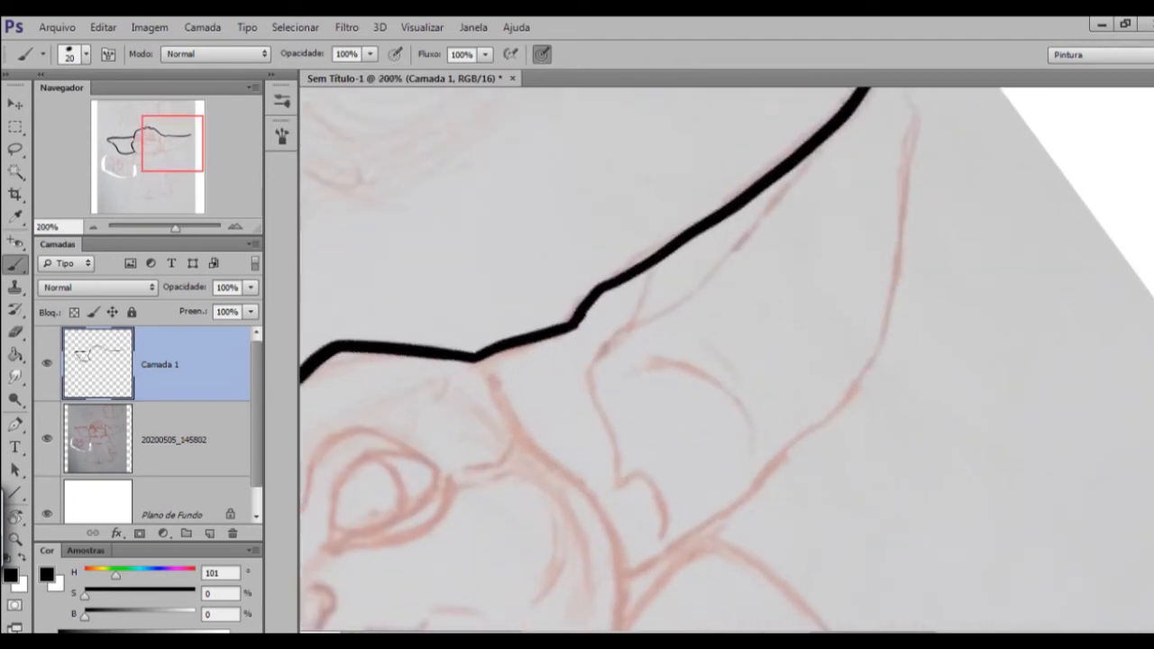
# Ink the right ear's tip and its lower edge back towards the collar, undoing and redrawing unsatisfactory strokes.
pyautogui.moveTo(722, 397); pyautogui.dragTo(609, 321)
pyautogui.press('r')
pyautogui.moveTo(783, 208); pyautogui.dragTo(848, 469)
pyautogui.hotkey('ctrl', '-')
pyautogui.hotkey('ctrl', '+')
pyautogui.moveTo(549, 110); pyautogui.dragTo(557, 220)
pyautogui.hotkey('ctrl', 'z')
pyautogui.moveTo(631, 361); pyautogui.dragTo(634, 437)
pyautogui.moveTo(548, 184)
pyautogui.mouseDown()
pyautogui.moveTo(623, 413)
pyautogui.moveTo(776, 512)
pyautogui.mouseUp()
pyautogui.press('r')
pyautogui.moveTo(766, 487); pyautogui.dragTo(860, 345)
pyautogui.moveTo(905, 175)
pyautogui.mouseDown()
pyautogui.moveTo(911, 217)
pyautogui.moveTo(873, 346)
pyautogui.mouseUp()
pyautogui.hotkey('ctrl', 'z')
pyautogui.hotkey('ctrl', 'z')
pyautogui.hotkey('ctrl', '-')
pyautogui.hotkey('ctrl', '-')
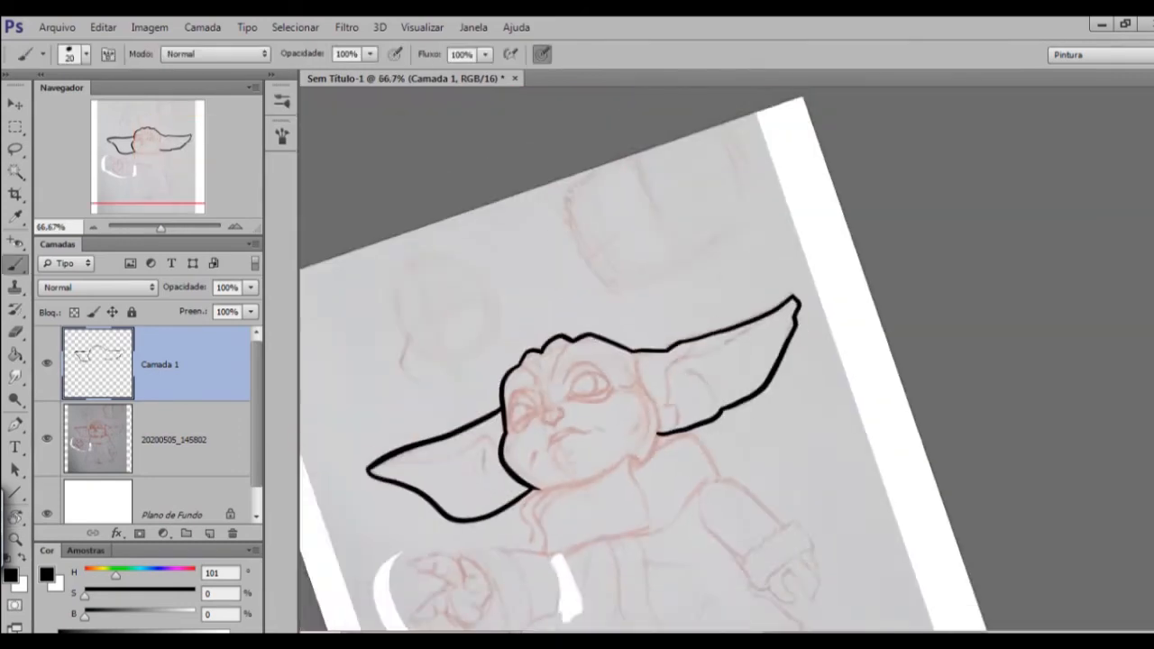
# Ink the outer edge of the collar's left fold from the end of the cheek line down towards the sleeve.
pyautogui.hotkey('ctrl', '+')
pyautogui.hotkey('ctrl', '+')
pyautogui.moveTo(559, 451); pyautogui.dragTo(776, 347)
pyautogui.moveTo(559, 487)
pyautogui.mouseDown()
pyautogui.moveTo(925, 262)
pyautogui.moveTo(875, 284)
pyautogui.mouseUp()
pyautogui.moveTo(655, 195); pyautogui.dragTo(579, 260)
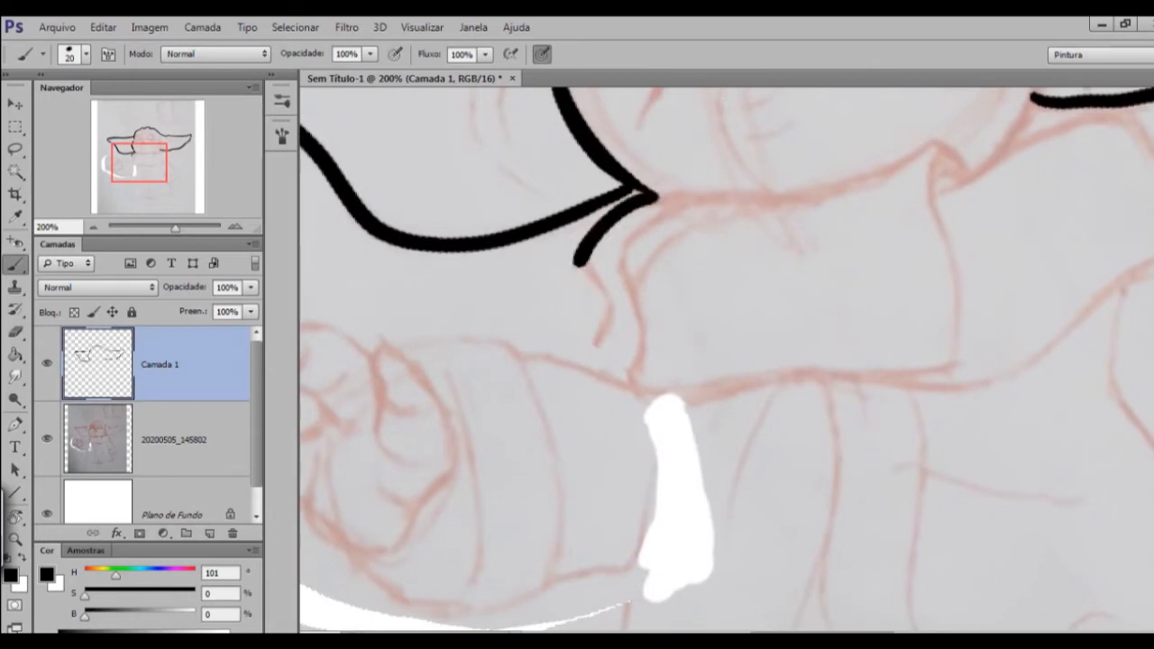
pyautogui.hotkey('ctrl', '-')
pyautogui.hotkey('ctrl', '-')
pyautogui.moveTo(609, 312)
pyautogui.mouseDown()
pyautogui.moveTo(602, 363)
pyautogui.moveTo(575, 394)
pyautogui.mouseUp()
pyautogui.hotkey('ctrl', '+')
pyautogui.hotkey('ctrl', '+')
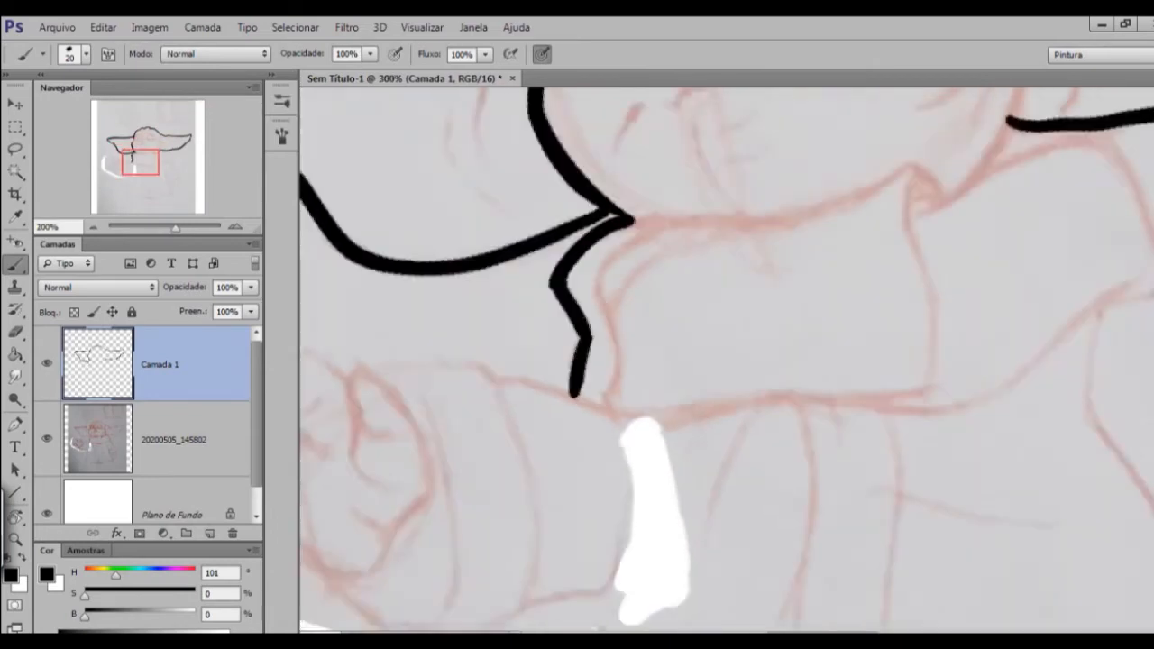
# Ink the left ear's inner fold line from near the tip towards the head with a 10-size brush.
pyautogui.hotkey('ctrl', '-')
pyautogui.press('r')
pyautogui.moveTo(727, 189); pyautogui.dragTo(866, 252)
pyautogui.moveTo(739, 289); pyautogui.dragTo(632, 356)
pyautogui.moveTo(512, 153); pyautogui.dragTo(611, 289)
pyautogui.press('Escape')
pyautogui.hotkey('ctrl', '+')
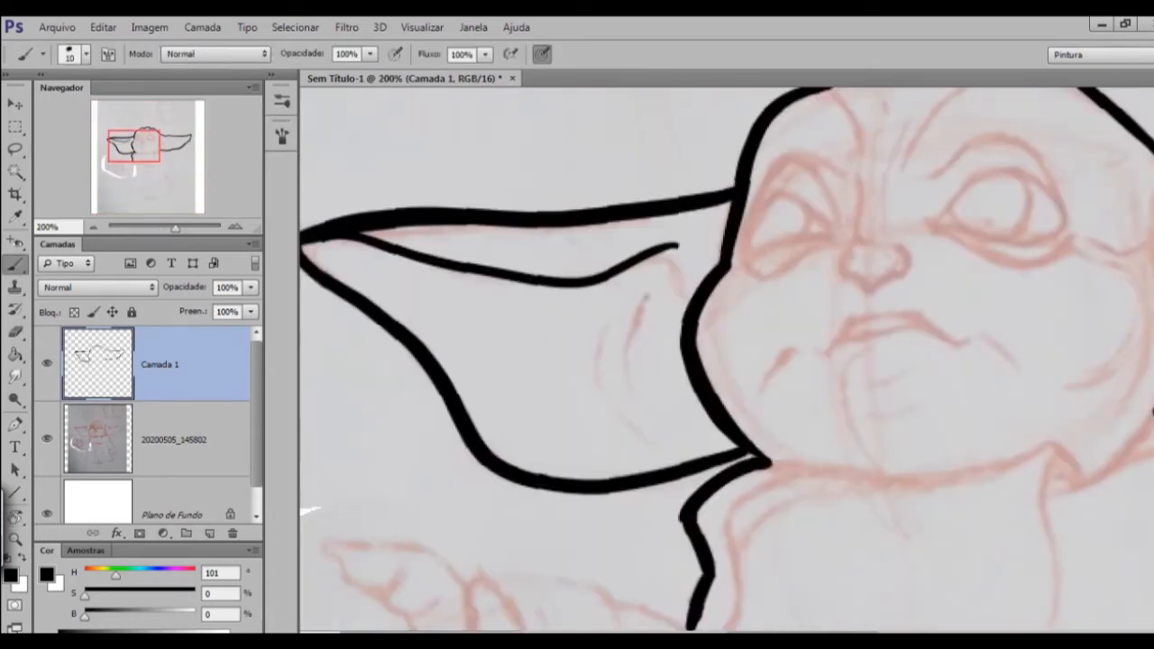
# Extend the left ear's inner fold line in a downward curve towards the cheek and tidy its end with the eraser.
pyautogui.hotkey('ctrl', '+')
pyautogui.press('e')
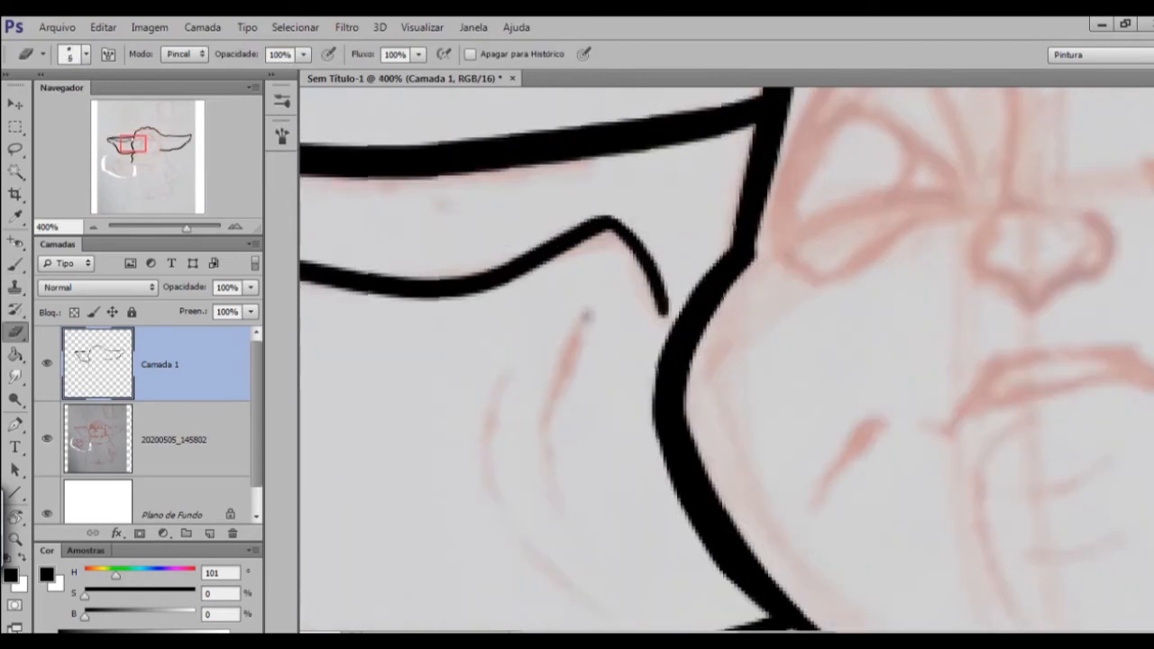
pyautogui.hotkey('ctrl', '-')
pyautogui.hotkey('ctrl', '-')
pyautogui.moveTo(956, 352); pyautogui.dragTo(487, 384)
# Ink the right ear's inner edge near the cheek with the small curl at its base, and clean the strokes with the eraser.
pyautogui.press('b')
pyautogui.moveTo(800, 272); pyautogui.dragTo(730, 400)
pyautogui.moveTo(738, 395)
pyautogui.mouseDown()
pyautogui.moveTo(769, 428)
pyautogui.moveTo(741, 448)
pyautogui.mouseUp()
pyautogui.hotkey('ctrl', '+')
pyautogui.press('e')
pyautogui.moveTo(741, 498); pyautogui.dragTo(756, 497)
pyautogui.moveTo(767, 360)
pyautogui.mouseDown()
pyautogui.moveTo(714, 392)
pyautogui.moveTo(499, 395)
pyautogui.mouseUp()
# Ink the right ear's upper inner fold line out towards the tip, redrawing the first stroke and trimming the joint.
pyautogui.hotkey('ctrl', '-')
pyautogui.press('r')
pyautogui.moveTo(812, 451); pyautogui.dragTo(851, 376)
pyautogui.press('b')
pyautogui.moveTo(613, 374); pyautogui.dragTo(823, 169)
pyautogui.hotkey('ctrl', 'z')
pyautogui.moveTo(643, 346); pyautogui.dragTo(810, 170)
pyautogui.hotkey('ctrl', '+')
pyautogui.press('e')
pyautogui.moveTo(794, 270)
pyautogui.mouseDown()
pyautogui.moveTo(726, 462)
pyautogui.moveTo(724, 243)
pyautogui.mouseUp()
# Ink two thin curved crease lines inside each ear with a 6-size brush.
pyautogui.hotkey('ctrl', '-')
pyautogui.moveTo(541, 433); pyautogui.dragTo(986, 248)
pyautogui.press('b')
pyautogui.moveTo(460, 193); pyautogui.dragTo(444, 283)
pyautogui.moveTo(420, 214); pyautogui.dragTo(481, 349)
pyautogui.scroll(-2, 454, 410)
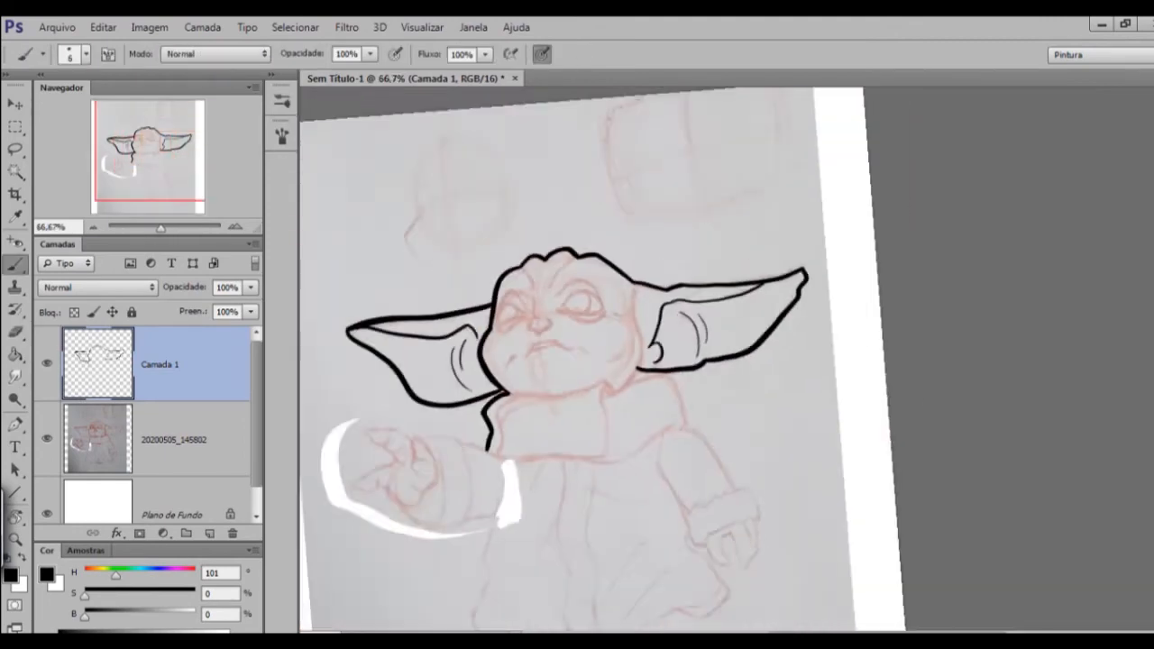
pyautogui.scroll(2, 639, 352)
pyautogui.moveTo(771, 234); pyautogui.dragTo(822, 368)
pyautogui.moveTo(822, 241); pyautogui.dragTo(845, 320)
# Ink the right side of the face from the ear's base down around the cheek with a 10-size brush.
pyautogui.moveTo(631, 360); pyautogui.dragTo(813, 348)
pyautogui.press(']')
pyautogui.press(']')
pyautogui.press(']')
pyautogui.press(']')
pyautogui.moveTo(685, 325); pyautogui.dragTo(628, 380)
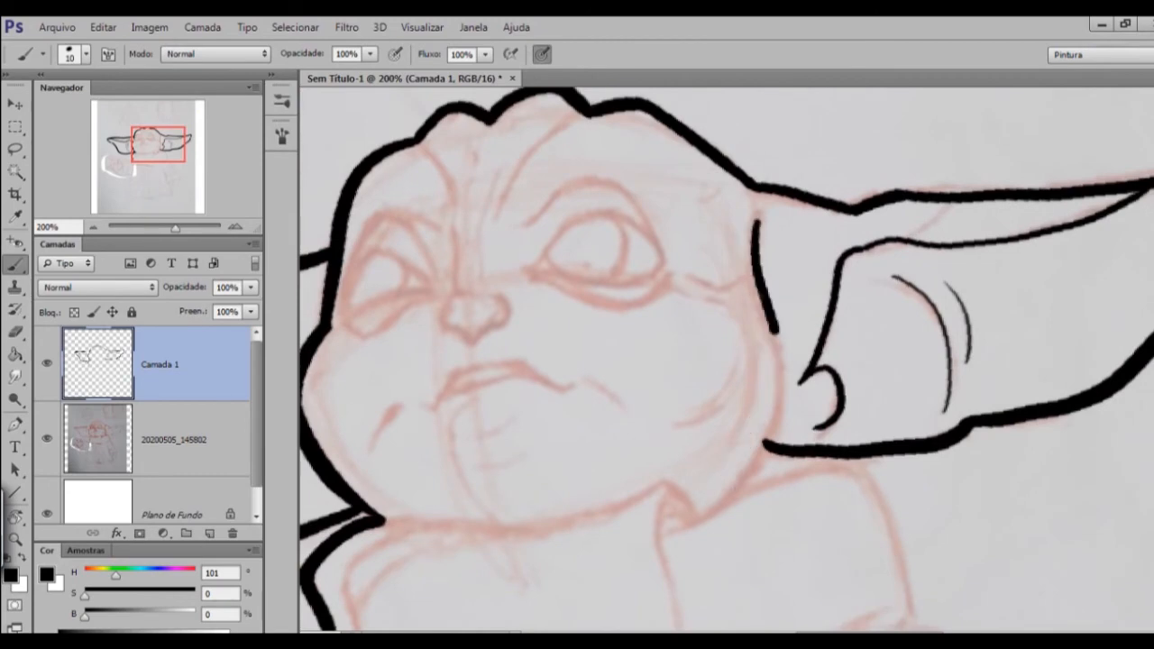
pyautogui.scroll(1, 782, 255)
pyautogui.moveTo(747, 201); pyautogui.dragTo(713, 613)
pyautogui.press('e')
pyautogui.scroll(-2, 963, 323)
pyautogui.scroll(2, 754, 346)
pyautogui.press('b')
# Ink the left eye's outline and iris edge over the sketch, undoing and redrawing the upper line.
pyautogui.moveTo(686, 324); pyautogui.dragTo(659, 406)
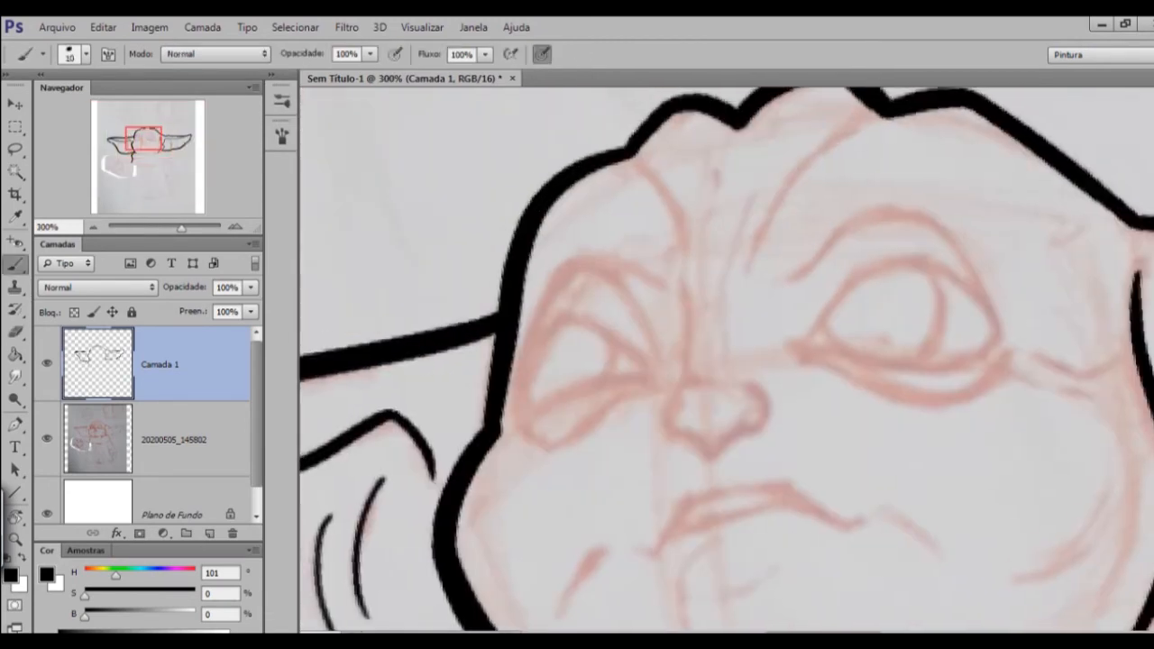
pyautogui.moveTo(520, 399); pyautogui.dragTo(564, 314)
pyautogui.moveTo(564, 314)
pyautogui.mouseDown()
pyautogui.moveTo(633, 218)
pyautogui.moveTo(669, 319)
pyautogui.mouseUp()
pyautogui.hotkey('ctrl', 'z')
pyautogui.moveTo(635, 213); pyautogui.dragTo(664, 305)
pyautogui.moveTo(545, 254); pyautogui.dragTo(661, 322)
pyautogui.moveTo(661, 323); pyautogui.dragTo(655, 381)
# Ink the arched upper eyelid fold above the left eye and tidy its line ends.
pyautogui.moveTo(522, 387); pyautogui.dragTo(589, 250)
pyautogui.moveTo(573, 267)
pyautogui.mouseDown()
pyautogui.moveTo(648, 366)
pyautogui.moveTo(612, 339)
pyautogui.mouseUp()
pyautogui.scroll(-2, 708, 365)
pyautogui.scroll(2, 710, 369)
pyautogui.press('e')
pyautogui.press('b')
# Ink the right eye's almond-shaped outline and curved iris edge on a rotated canvas, redrawing the unsatisfactory stroke.
pyautogui.moveTo(760, 326)
pyautogui.mouseDown()
pyautogui.moveTo(717, 333)
pyautogui.moveTo(728, 300)
pyautogui.mouseUp()
pyautogui.scroll(-2, 717, 333)
pyautogui.scroll(2, 738, 332)
pyautogui.press(']')
pyautogui.press(']')
pyautogui.press(']')
pyautogui.press(']')
pyautogui.press(']')
pyautogui.press('r')
pyautogui.moveTo(719, 292)
pyautogui.mouseDown()
pyautogui.moveTo(840, 308)
pyautogui.moveTo(861, 436)
pyautogui.mouseUp()
pyautogui.press('r')
pyautogui.moveTo(862, 435)
pyautogui.mouseDown()
pyautogui.moveTo(875, 319)
pyautogui.moveTo(861, 434)
pyautogui.mouseUp()
pyautogui.hotkey('ctrl', 'z')
pyautogui.moveTo(710, 292); pyautogui.dragTo(860, 438)
pyautogui.press('r')
pyautogui.moveTo(861, 437)
pyautogui.mouseDown()
pyautogui.moveTo(875, 328)
pyautogui.moveTo(853, 348)
pyautogui.mouseUp()
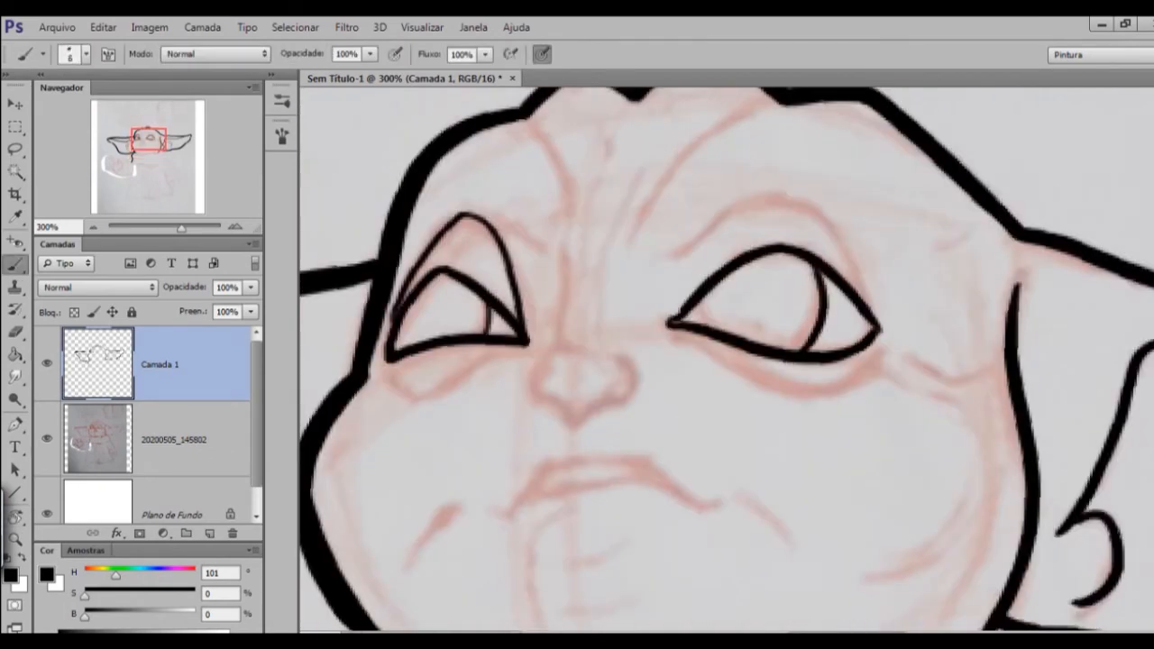
# Add the inner iris line to the right eye and ink the arched eyelid fold above it, redrawing the outer half.
pyautogui.moveTo(707, 299); pyautogui.dragTo(711, 328)
pyautogui.scroll(-3, 728, 347)
pyautogui.scroll(3, 708, 348)
pyautogui.moveTo(755, 252); pyautogui.dragTo(849, 171)
pyautogui.moveTo(842, 170)
pyautogui.mouseDown()
pyautogui.moveTo(930, 248)
pyautogui.moveTo(953, 287)
pyautogui.mouseUp()
pyautogui.hotkey('ctrl', 'z')
pyautogui.press('z')
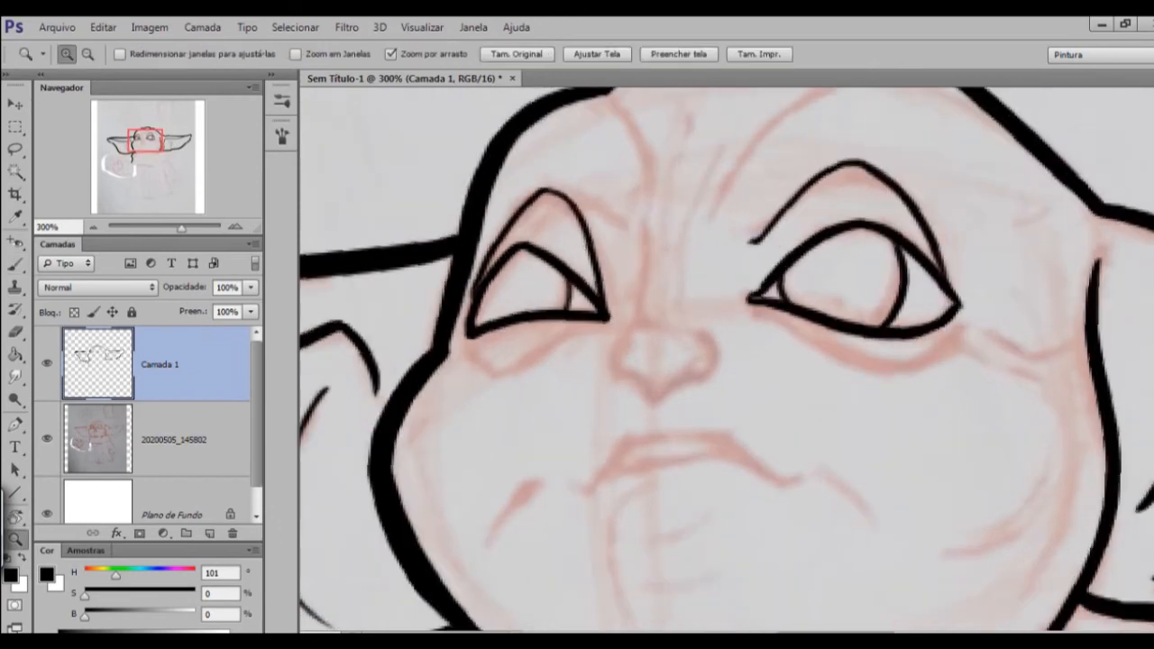
pyautogui.hotkey('ctrl', 'z')
pyautogui.scroll(-1, 729, 360)
pyautogui.scroll(1, 729, 361)
pyautogui.moveTo(837, 146); pyautogui.dragTo(956, 287)
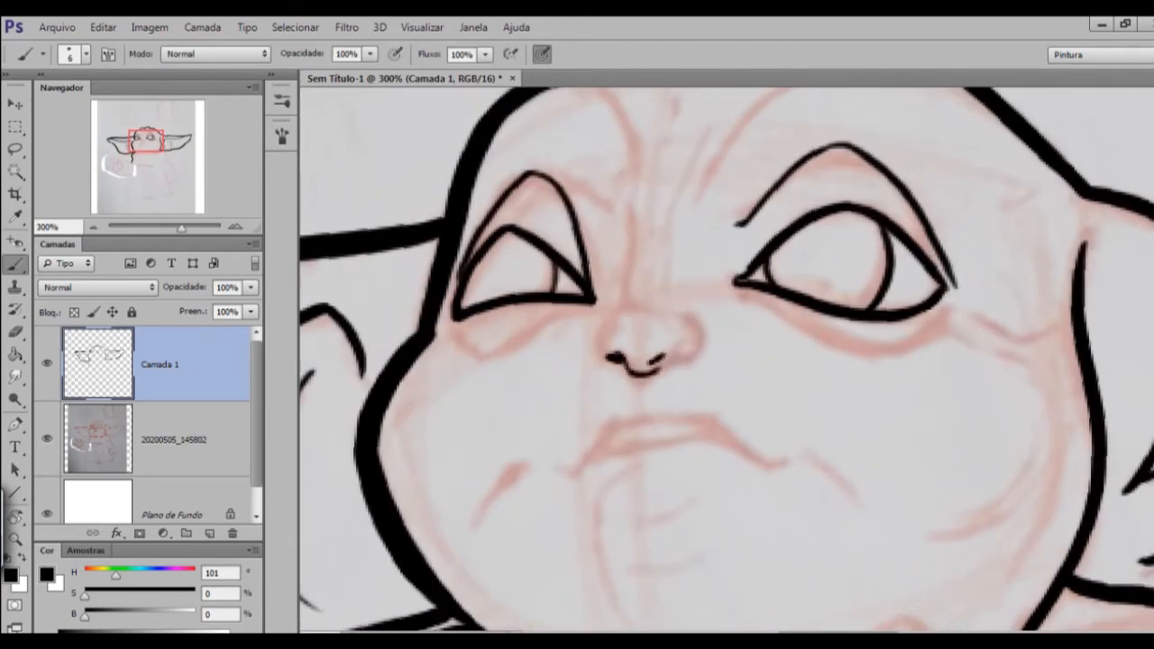
# Ink the nose with its nostrils, rounded wings and the vertical bridge line using a 6-size brush.
pyautogui.moveTo(721, 387)
pyautogui.mouseDown()
pyautogui.moveTo(704, 360)
pyautogui.moveTo(700, 384)
pyautogui.mouseUp()
pyautogui.moveTo(610, 224); pyautogui.dragTo(605, 319)
pyautogui.moveTo(685, 343)
pyautogui.mouseDown()
pyautogui.moveTo(723, 384)
pyautogui.moveTo(733, 423)
pyautogui.mouseUp()
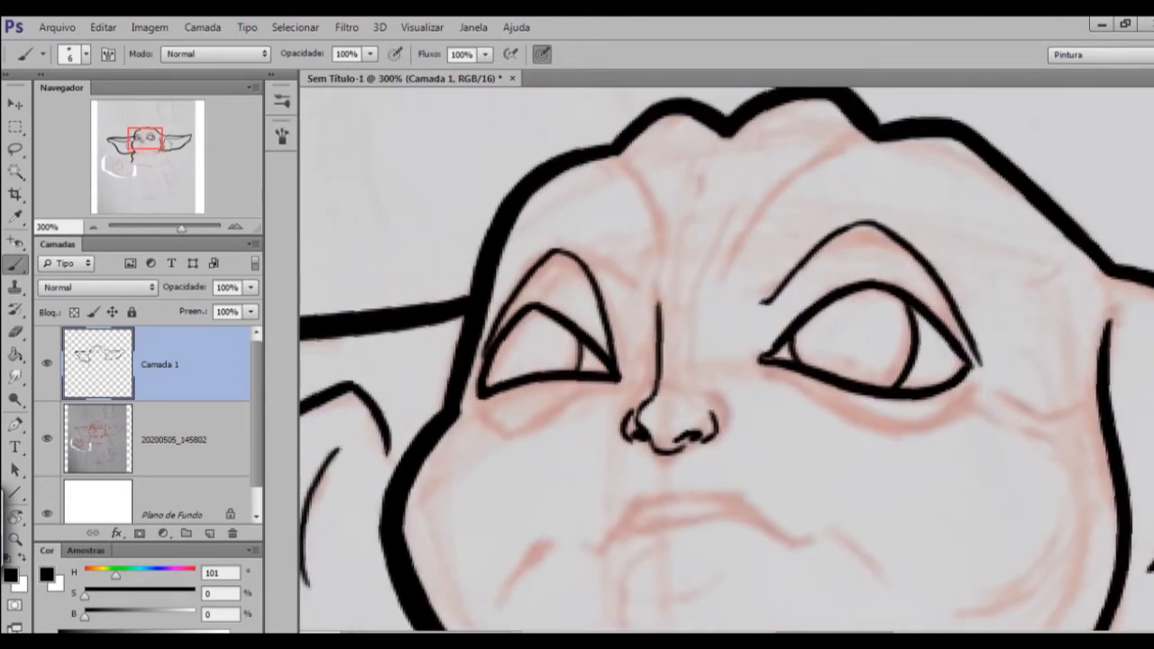
pyautogui.moveTo(722, 361); pyautogui.dragTo(707, 409)
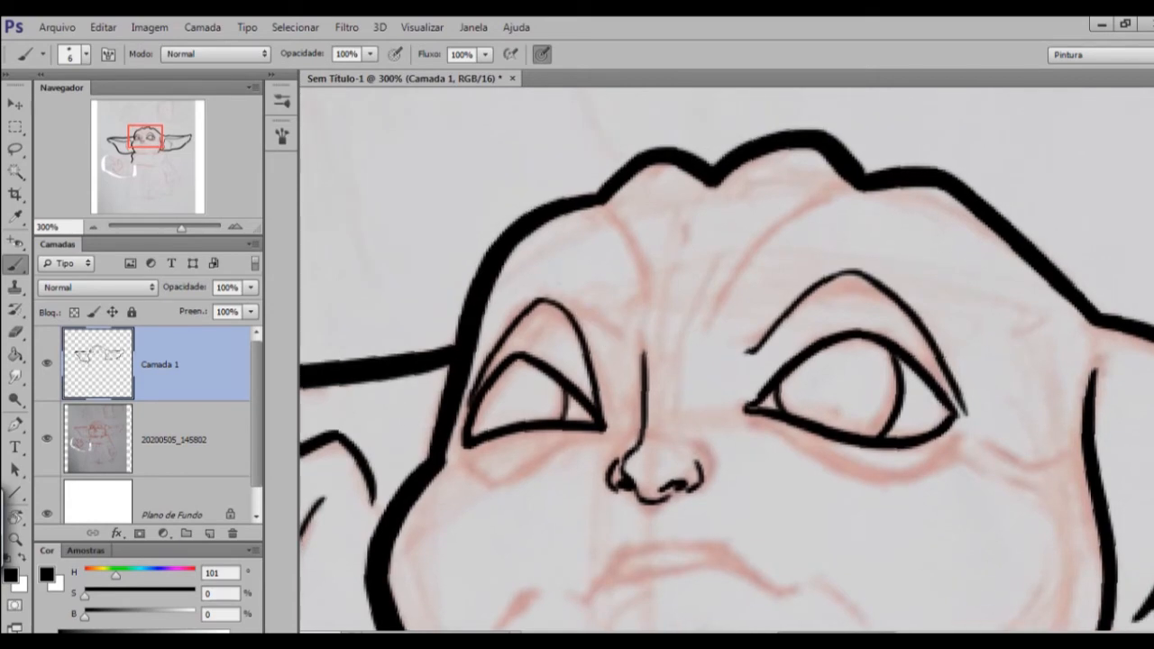
# Ink three curved forehead wrinkles running from the bumpy top of the head down towards the brow.
pyautogui.moveTo(603, 201); pyautogui.dragTo(642, 311)
pyautogui.moveTo(715, 176); pyautogui.dragTo(675, 311)
pyautogui.moveTo(846, 186); pyautogui.dragTo(709, 313)
# Ink the lower eyelid folds beneath the left and right eyes, undoing and redrawing an unsatisfactory stroke.
pyautogui.moveTo(721, 451); pyautogui.dragTo(706, 298)
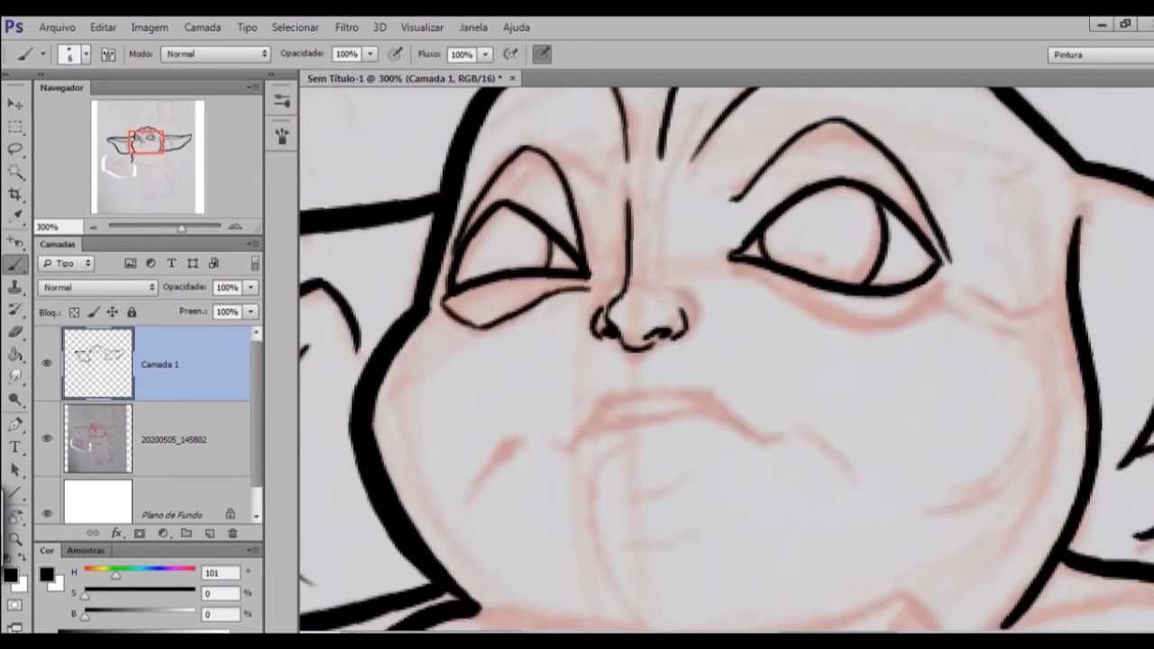
pyautogui.moveTo(557, 291); pyautogui.dragTo(590, 284)
pyautogui.moveTo(775, 379); pyautogui.dragTo(621, 365)
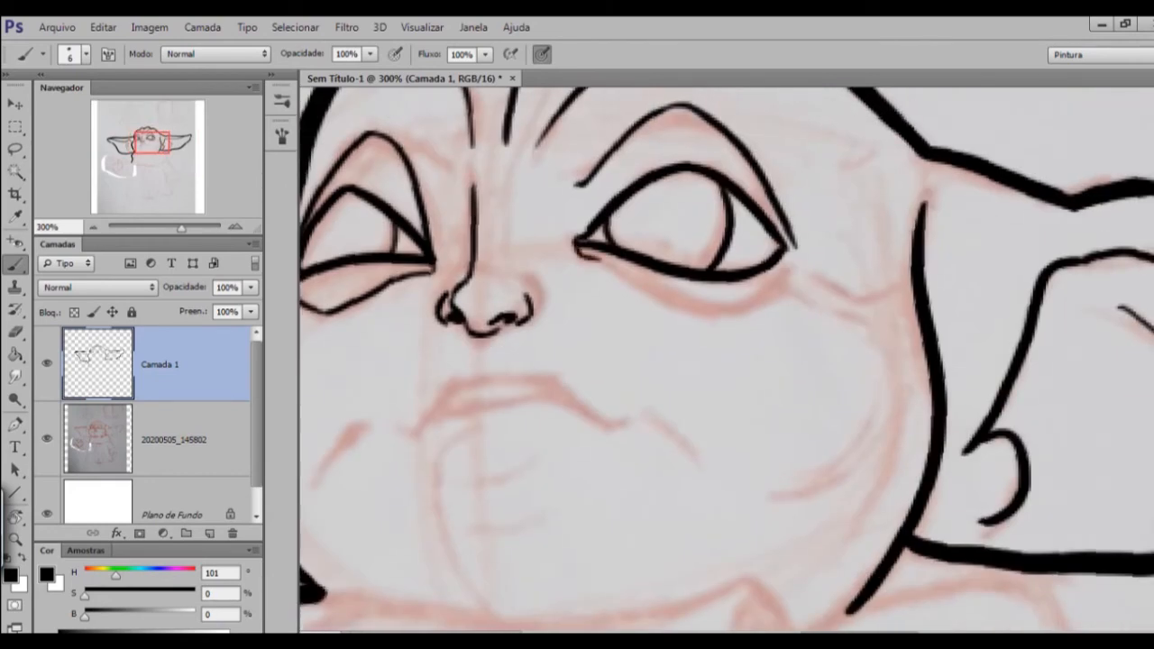
pyautogui.moveTo(727, 225); pyautogui.dragTo(840, 287)
pyautogui.moveTo(744, 191); pyautogui.dragTo(828, 363)
pyautogui.moveTo(840, 287); pyautogui.dragTo(715, 227)
pyautogui.moveTo(704, 361); pyautogui.dragTo(755, 370)
pyautogui.moveTo(854, 276); pyautogui.dragTo(826, 341)
pyautogui.hotkey('ctrl', 'z')
pyautogui.moveTo(704, 378)
pyautogui.mouseDown()
pyautogui.moveTo(708, 391)
pyautogui.moveTo(748, 278)
pyautogui.mouseUp()
pyautogui.moveTo(841, 361); pyautogui.dragTo(809, 282)
# Ink the mouth line along the sketch, starting from its left corner on a rotated canvas.
pyautogui.moveTo(704, 397); pyautogui.dragTo(689, 353)
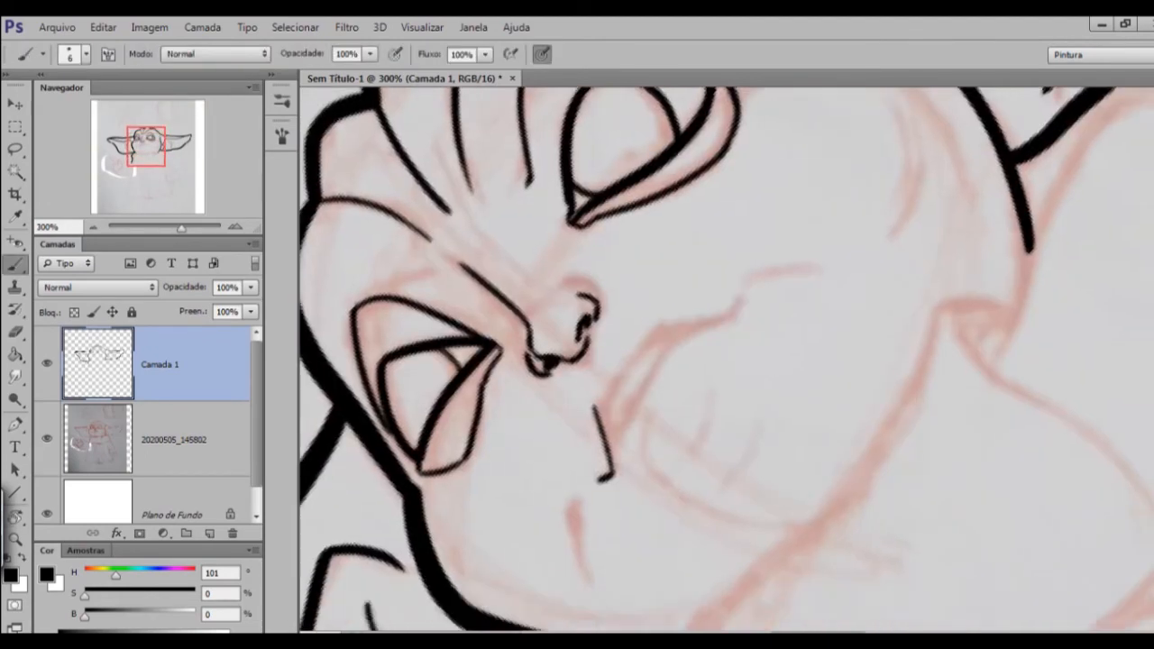
pyautogui.moveTo(601, 418); pyautogui.dragTo(667, 332)
pyautogui.moveTo(809, 281); pyautogui.dragTo(841, 372)
pyautogui.moveTo(712, 291); pyautogui.dragTo(771, 329)
pyautogui.press('e')
pyautogui.press('b')
pyautogui.moveTo(704, 379); pyautogui.dragTo(691, 369)
pyautogui.moveTo(841, 361); pyautogui.dragTo(706, 249)
pyautogui.moveTo(703, 379); pyautogui.dragTo(686, 309)
# Ink the remaining lip lines and the arc below the mouth, erasing stray overlaps.
pyautogui.moveTo(653, 294)
pyautogui.mouseDown()
pyautogui.moveTo(657, 348)
pyautogui.moveTo(707, 465)
pyautogui.mouseUp()
pyautogui.moveTo(705, 249); pyautogui.dragTo(841, 355)
pyautogui.moveTo(756, 258); pyautogui.dragTo(781, 280)
pyautogui.moveTo(840, 360)
pyautogui.mouseDown()
pyautogui.moveTo(736, 255)
pyautogui.moveTo(756, 256)
pyautogui.mouseUp()
pyautogui.moveTo(642, 309); pyautogui.dragTo(633, 424)
pyautogui.press('e')
pyautogui.moveTo(756, 256); pyautogui.dragTo(841, 365)
pyautogui.hotkey('ctrl', '-')
pyautogui.hotkey('ctrl', '+')
pyautogui.moveTo(662, 245); pyautogui.dragTo(648, 258)
# Complete the lower face with the curved cheek creases beside the mouth, using a 6-size brush.
pyautogui.press('b')
pyautogui.hotkey('ctrl', '-')
pyautogui.moveTo(704, 378)
pyautogui.mouseDown()
pyautogui.moveTo(709, 423)
pyautogui.moveTo(696, 432)
pyautogui.mouseUp()
pyautogui.moveTo(725, 256); pyautogui.dragTo(749, 283)
pyautogui.moveTo(658, 260); pyautogui.dragTo(641, 275)
pyautogui.moveTo(703, 379)
pyautogui.mouseDown()
pyautogui.moveTo(593, 316)
pyautogui.moveTo(593, 303)
pyautogui.mouseUp()
pyautogui.moveTo(490, 276); pyautogui.dragTo(437, 307)
pyautogui.hotkey('ctrl', '-')
pyautogui.hotkey('ctrl', '-')
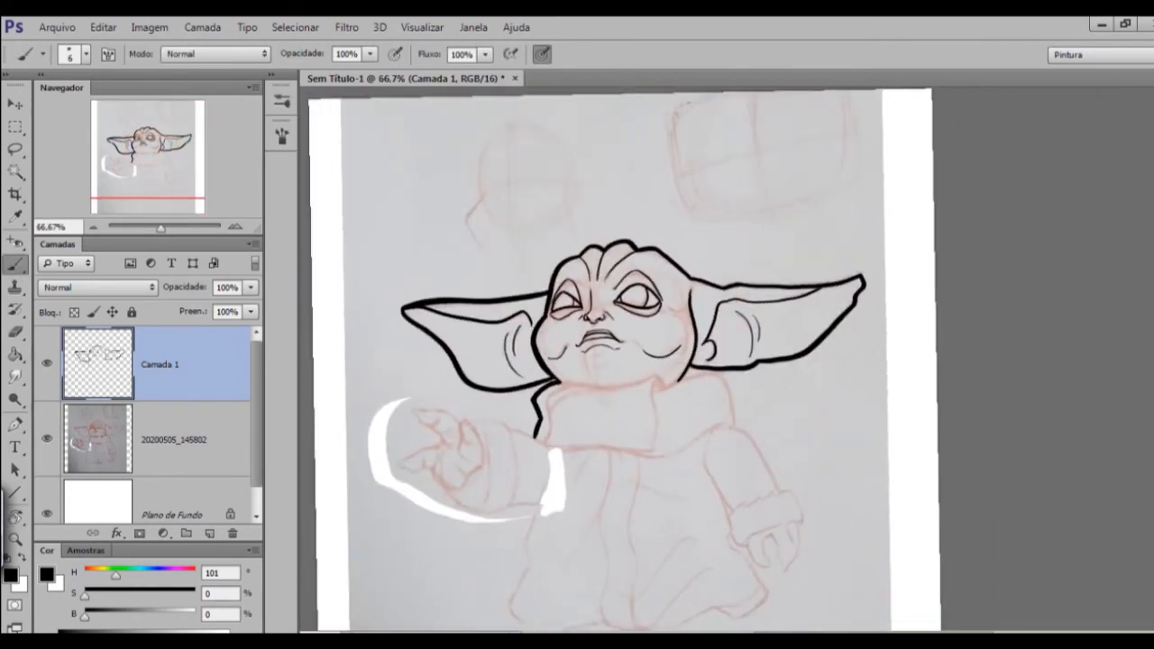
# Ink the collar's long edge below the chin with a thicker brush, undoing a false stroke first.
pyautogui.hotkey('ctrl', '+')
pyautogui.moveTo(721, 451); pyautogui.dragTo(722, 316)
pyautogui.press(']')
pyautogui.press(']')
pyautogui.press(']')
pyautogui.press(']')
pyautogui.press(']')
pyautogui.hotkey('ctrl', '+')
pyautogui.moveTo(631, 316); pyautogui.dragTo(700, 440)
pyautogui.moveTo(466, 350)
pyautogui.mouseDown()
pyautogui.moveTo(578, 407)
pyautogui.moveTo(573, 397)
pyautogui.mouseUp()
pyautogui.hotkey('ctrl', 'z')
pyautogui.press(']')
pyautogui.moveTo(631, 361)
pyautogui.mouseDown()
pyautogui.moveTo(647, 297)
pyautogui.moveTo(595, 391)
pyautogui.moveTo(646, 251)
pyautogui.moveTo(630, 265)
pyautogui.mouseUp()
pyautogui.press('r')
pyautogui.moveTo(811, 361); pyautogui.dragTo(636, 378)
pyautogui.moveTo(569, 166)
pyautogui.mouseDown()
pyautogui.moveTo(752, 379)
pyautogui.moveTo(810, 398)
pyautogui.mouseUp()
pyautogui.press('Escape')
# Ink the collar's folded front flap with a thinner brush, briefly hiding the sketch layer to check the line art.
pyautogui.hotkey('ctrl', '+')
pyautogui.press('[')
pyautogui.press('[')
pyautogui.hotkey('ctrl', '-')
pyautogui.click(47, 439)
pyautogui.click(47, 440)
pyautogui.hotkey('ctrl', '+')
pyautogui.moveTo(721, 433)
pyautogui.mouseDown()
pyautogui.moveTo(723, 357)
pyautogui.moveTo(724, 522)
pyautogui.mouseUp()
pyautogui.press('r')
pyautogui.moveTo(591, 359); pyautogui.dragTo(627, 269)
pyautogui.moveTo(627, 270); pyautogui.dragTo(710, 336)
# Clean the collar's front and lower edge lines with the eraser and turn the canvas to continue inking.
pyautogui.press('e')
pyautogui.moveTo(501, 248); pyautogui.dragTo(698, 544)
pyautogui.press('b')
pyautogui.press('r')
pyautogui.moveTo(727, 225)
pyautogui.mouseDown()
pyautogui.moveTo(638, 260)
pyautogui.moveTo(619, 280)
pyautogui.mouseUp()
pyautogui.moveTo(722, 406); pyautogui.dragTo(614, 370)
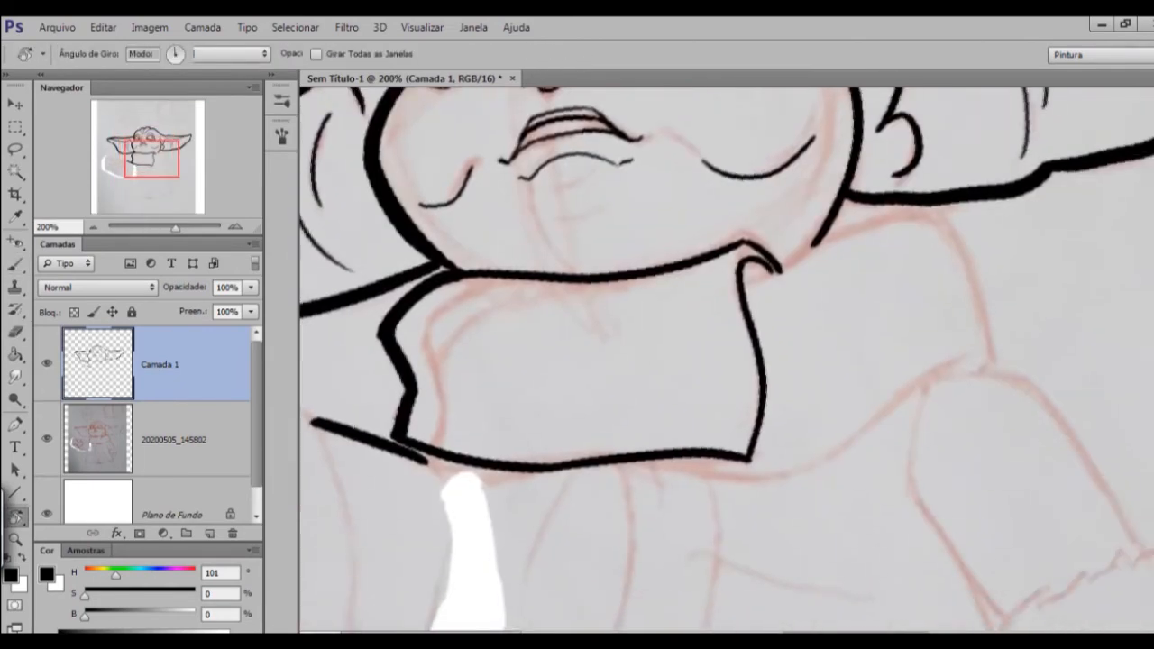
# Ink the lower and upper edges of the collar's back part behind the folded flap with a 10-size brush.
pyautogui.moveTo(632, 288); pyautogui.dragTo(762, 245)
pyautogui.moveTo(721, 405); pyautogui.dragTo(641, 313)
pyautogui.moveTo(533, 209)
pyautogui.mouseDown()
pyautogui.moveTo(576, 370)
pyautogui.moveTo(619, 410)
pyautogui.mouseUp()
pyautogui.hotkey('ctrl', 'z')
pyautogui.moveTo(574, 366); pyautogui.dragTo(711, 518)
pyautogui.press('r')
pyautogui.moveTo(711, 505)
pyautogui.mouseDown()
pyautogui.moveTo(808, 482)
pyautogui.moveTo(867, 401)
pyautogui.mouseUp()
pyautogui.moveTo(659, 341); pyautogui.dragTo(799, 263)
pyautogui.moveTo(799, 270); pyautogui.dragTo(815, 293)
pyautogui.moveTo(703, 361); pyautogui.dragTo(732, 379)
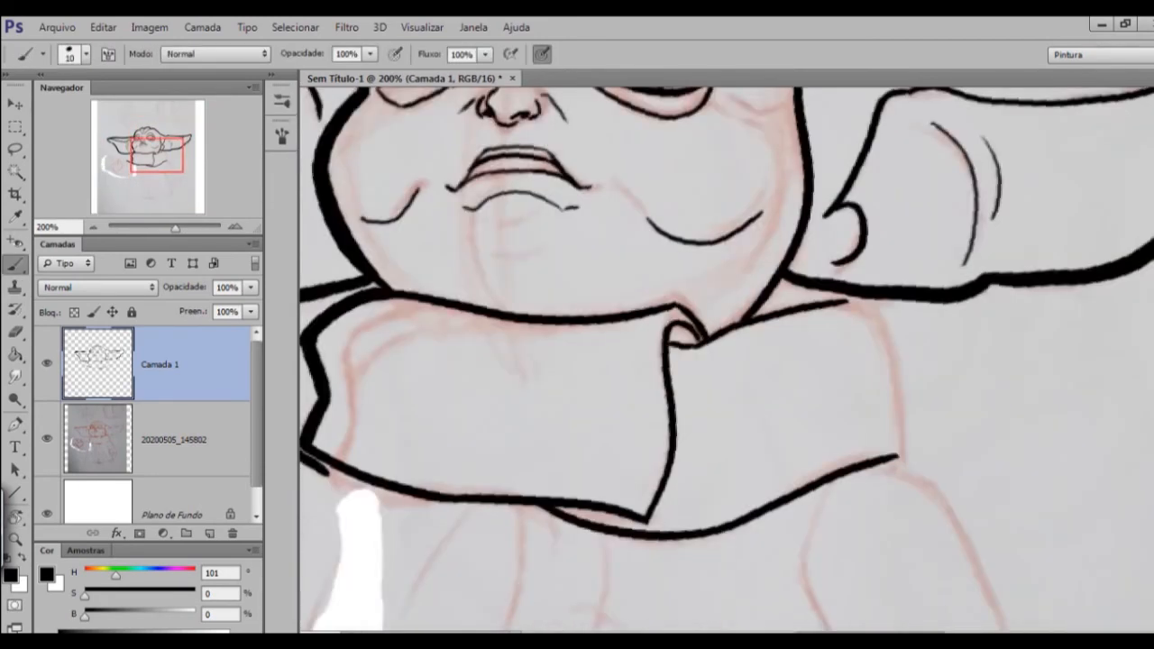
# Redraw the upper edge of the collar's back part, then close its far end and clean the joins with the eraser.
pyautogui.hotkey('ctrl', 'z')
pyautogui.moveTo(838, 343); pyautogui.dragTo(821, 293)
pyautogui.moveTo(688, 370); pyautogui.dragTo(817, 250)
pyautogui.press('r')
pyautogui.moveTo(817, 270); pyautogui.dragTo(843, 311)
pyautogui.moveTo(735, 357); pyautogui.dragTo(757, 352)
pyautogui.moveTo(848, 313); pyautogui.dragTo(905, 460)
pyautogui.press('e')
pyautogui.press('b')
pyautogui.press('r')
pyautogui.moveTo(866, 397); pyautogui.dragTo(856, 299)
pyautogui.press('e')
pyautogui.moveTo(728, 323); pyautogui.dragTo(716, 350)
pyautogui.press('b')
# Ink the robe's outer side line from below the raised arm down toward the hem with a 20-size brush.
pyautogui.hotkey('ctrl', '-')
pyautogui.press('r')
pyautogui.moveTo(835, 307); pyautogui.dragTo(856, 379)
pyautogui.hotkey('ctrl', '+')
pyautogui.hotkey('ctrl', '-')
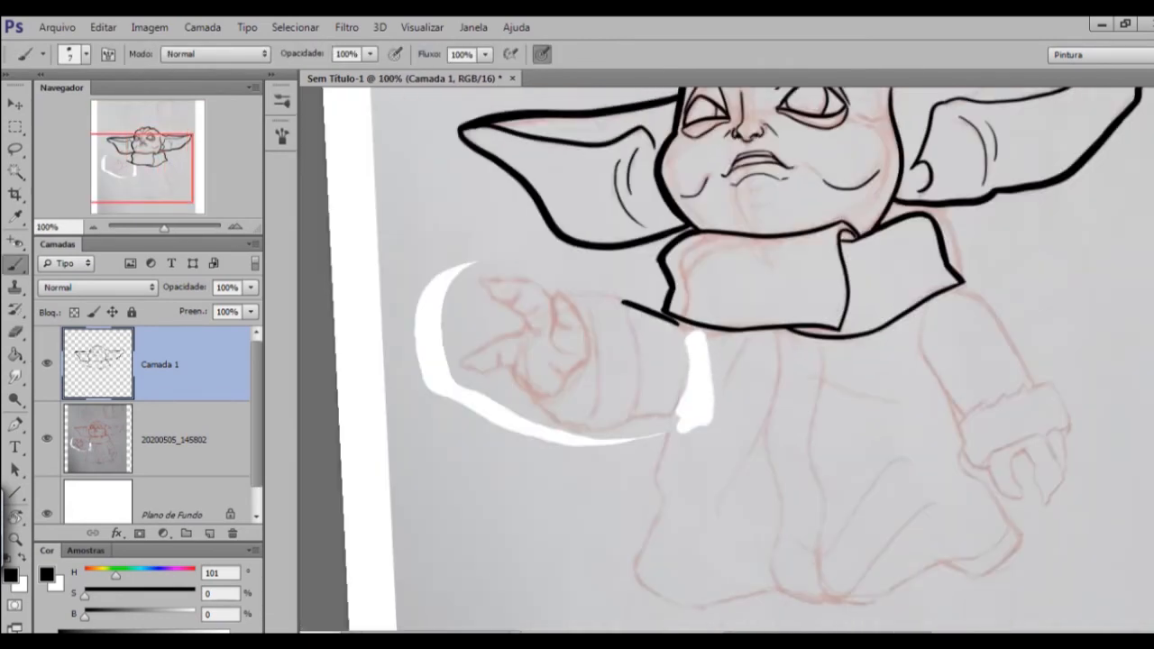
pyautogui.moveTo(676, 411); pyautogui.dragTo(653, 488)
pyautogui.hotkey('ctrl', '+')
pyautogui.scroll(-3, 653, 488)
pyautogui.moveTo(595, 377); pyautogui.dragTo(550, 548)
pyautogui.hotkey('ctrl', '-')
pyautogui.hotkey('ctrl', '-')
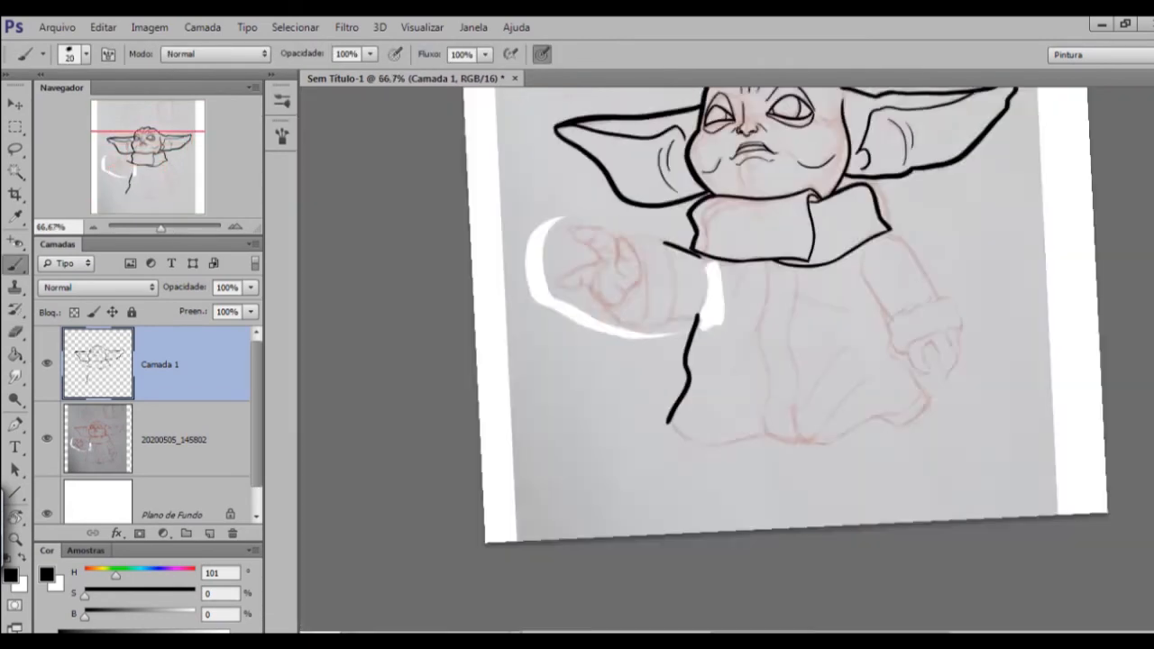
# Extend the robe's side line up to the collar with a 10-size brush.
pyautogui.hotkey('ctrl', '+')
pyautogui.hotkey('ctrl', '+')
pyautogui.press('[')
pyautogui.moveTo(637, 236)
pyautogui.mouseDown()
pyautogui.moveTo(631, 413)
pyautogui.moveTo(797, 261)
pyautogui.mouseUp()
pyautogui.press('r')
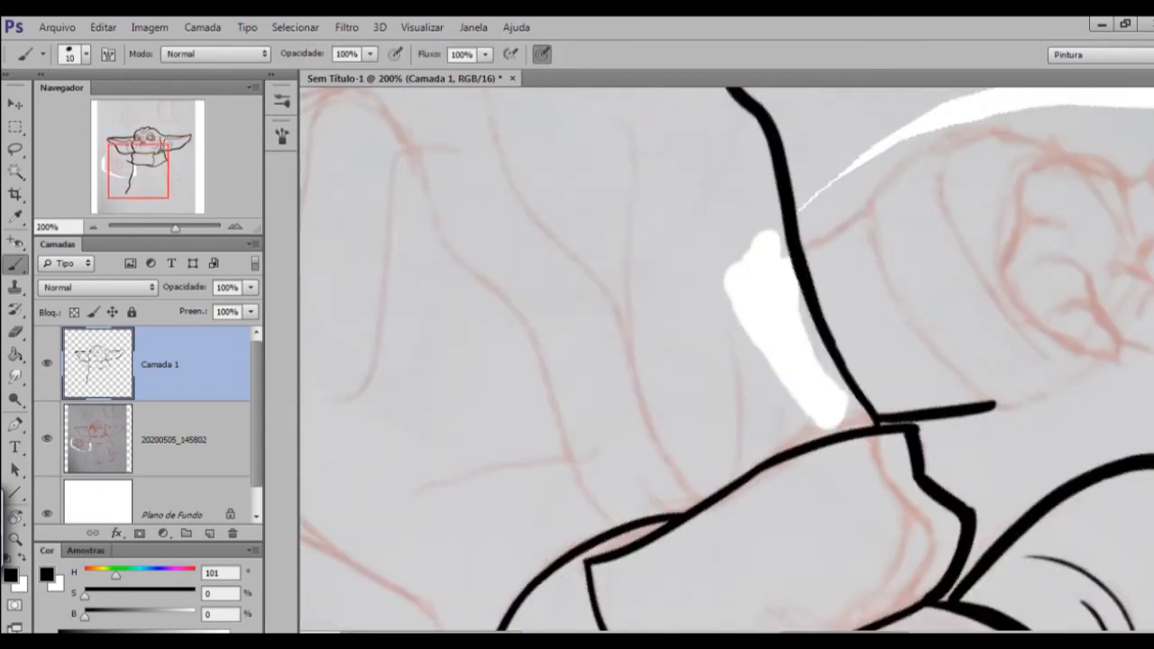
pyautogui.press('r')
pyautogui.moveTo(879, 406); pyautogui.dragTo(577, 297)
# Ink the raised sleeve's underside and the outer contour of its cuff with a 20-size brush.
pyautogui.press(']')
pyautogui.moveTo(631, 442)
pyautogui.mouseDown()
pyautogui.moveTo(665, 399)
pyautogui.moveTo(597, 418)
pyautogui.mouseUp()
pyautogui.hotkey('ctrl', '-')
pyautogui.hotkey('ctrl', '+')
pyautogui.moveTo(537, 214); pyautogui.dragTo(596, 195)
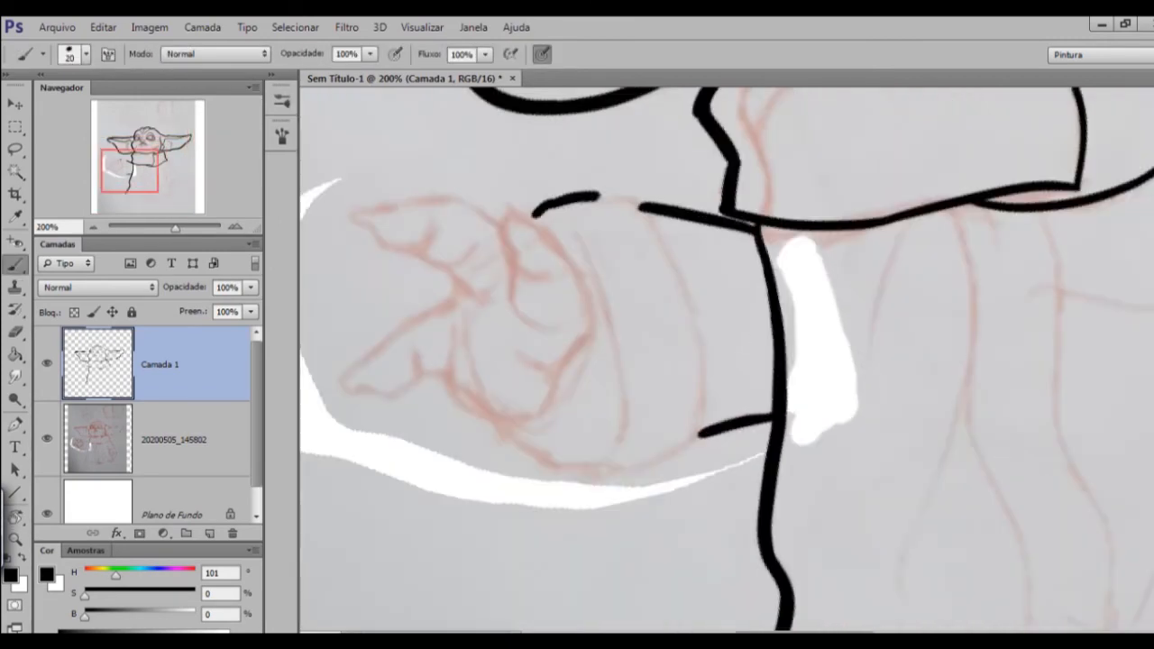
pyautogui.moveTo(595, 379); pyautogui.dragTo(590, 335)
pyautogui.moveTo(507, 391); pyautogui.dragTo(691, 405)
pyautogui.moveTo(617, 429); pyautogui.dragTo(704, 392)
pyautogui.moveTo(625, 150); pyautogui.dragTo(638, 158)
# Ink the raised cuff's seam and front rim with a 10-size brush, then hide the sketch layer to check the line art.
pyautogui.press('[')
pyautogui.moveTo(637, 170); pyautogui.dragTo(703, 378)
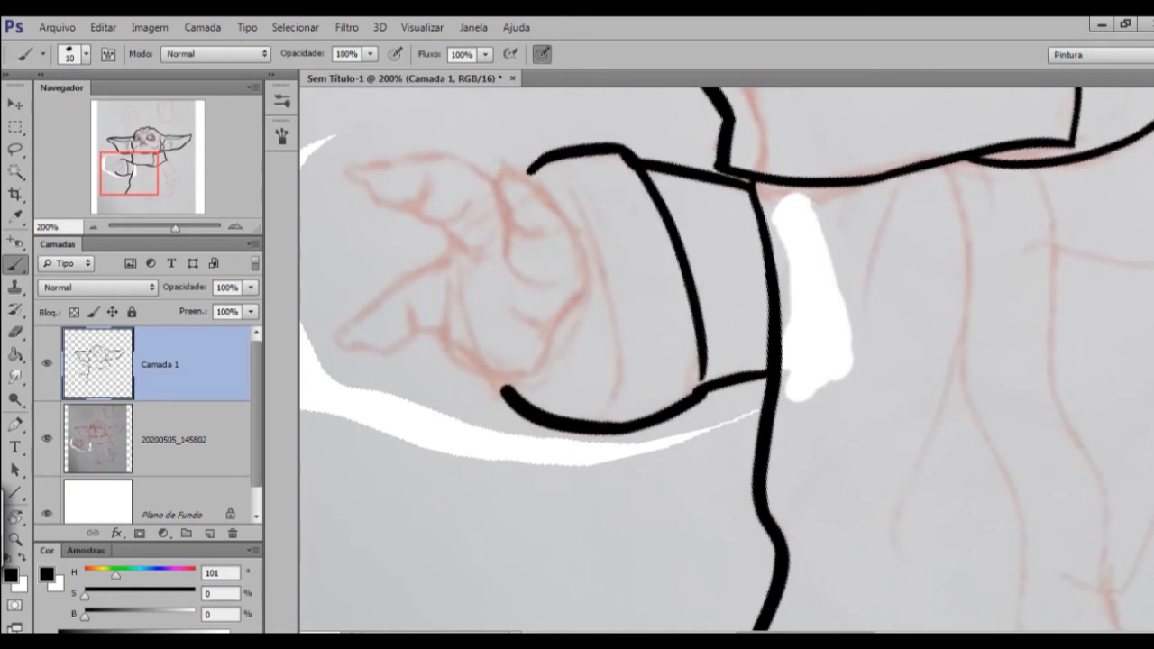
pyautogui.moveTo(595, 325); pyautogui.dragTo(593, 337)
pyautogui.moveTo(540, 190); pyautogui.dragTo(561, 187)
pyautogui.moveTo(561, 189); pyautogui.dragTo(619, 427)
pyautogui.hotkey('ctrl', 'z')
pyautogui.moveTo(574, 432); pyautogui.dragTo(592, 431)
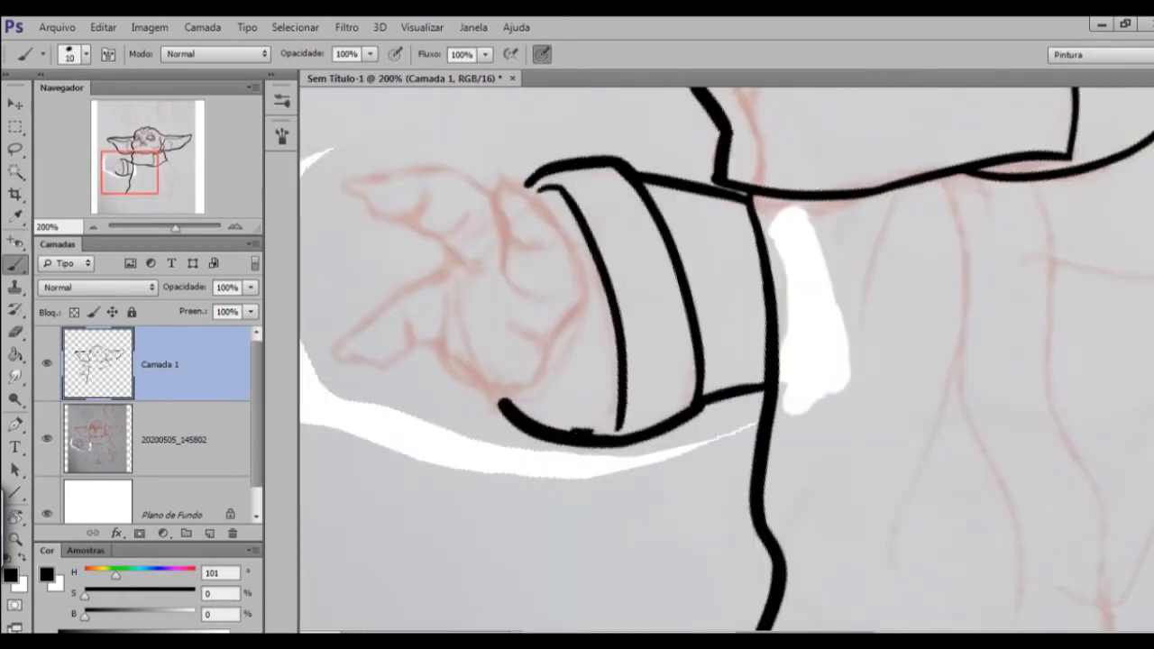
pyautogui.press('e')
pyautogui.hotkey('ctrl', '-')
pyautogui.hotkey('ctrl', '-')
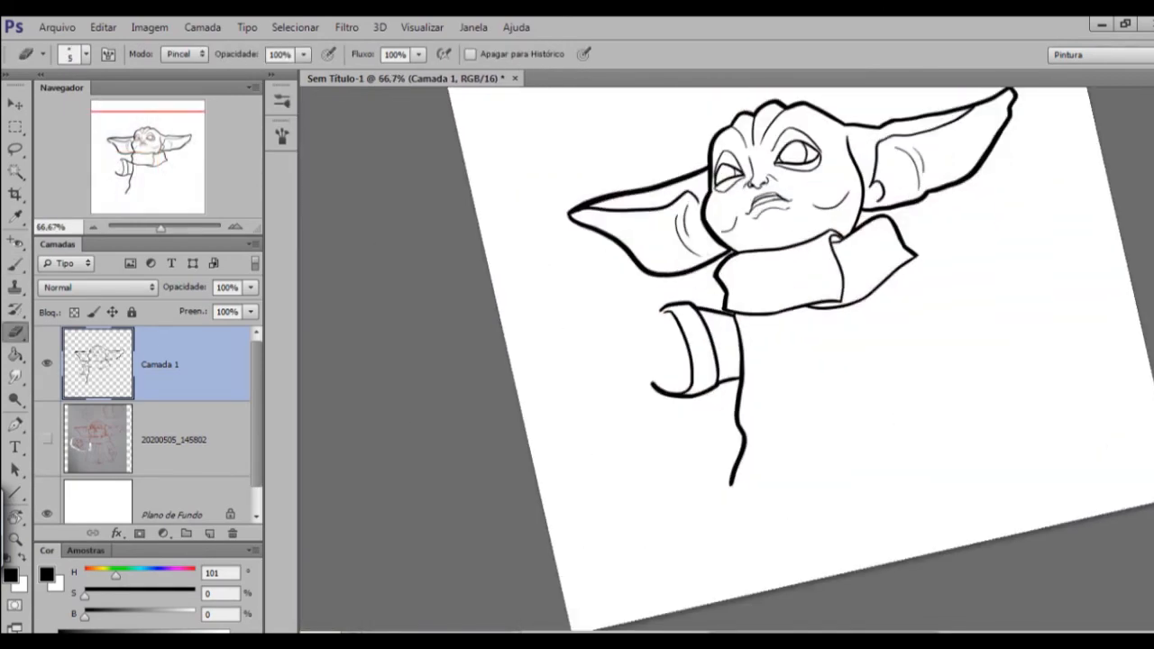
# Show the sketch layer again and ink the raised hand's palm edge and the fingers nearest the cuff with a 10-size brush.
pyautogui.hotkey('ctrl', '+')
pyautogui.hotkey('ctrl', '+')
pyautogui.press('b')
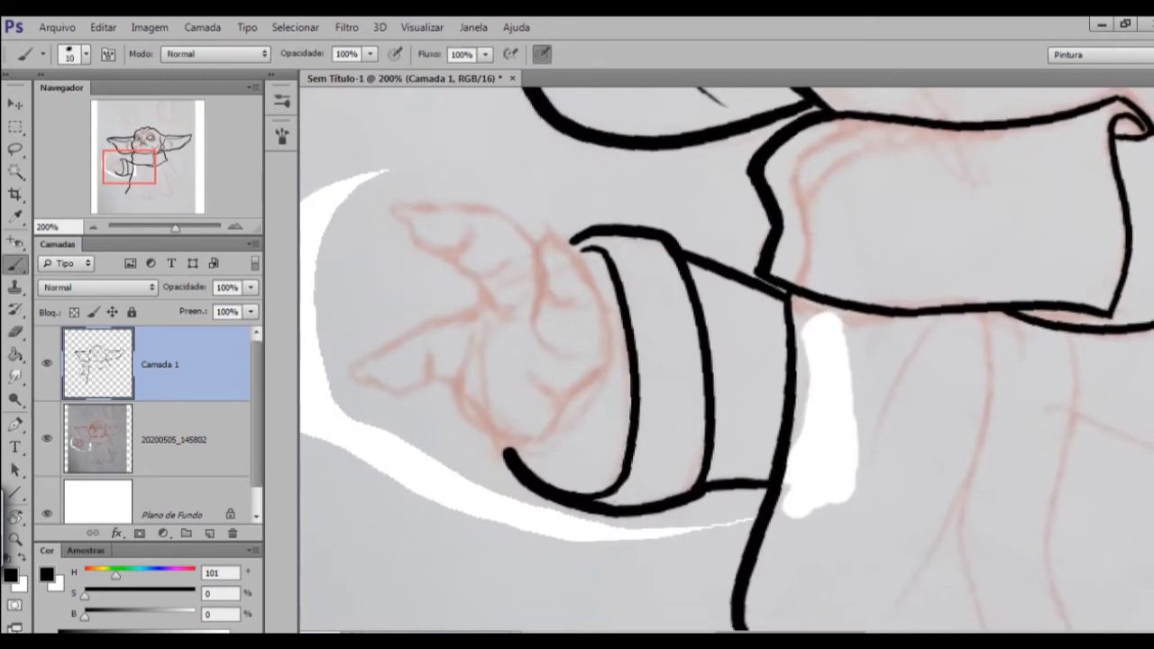
pyautogui.moveTo(557, 242); pyautogui.dragTo(577, 263)
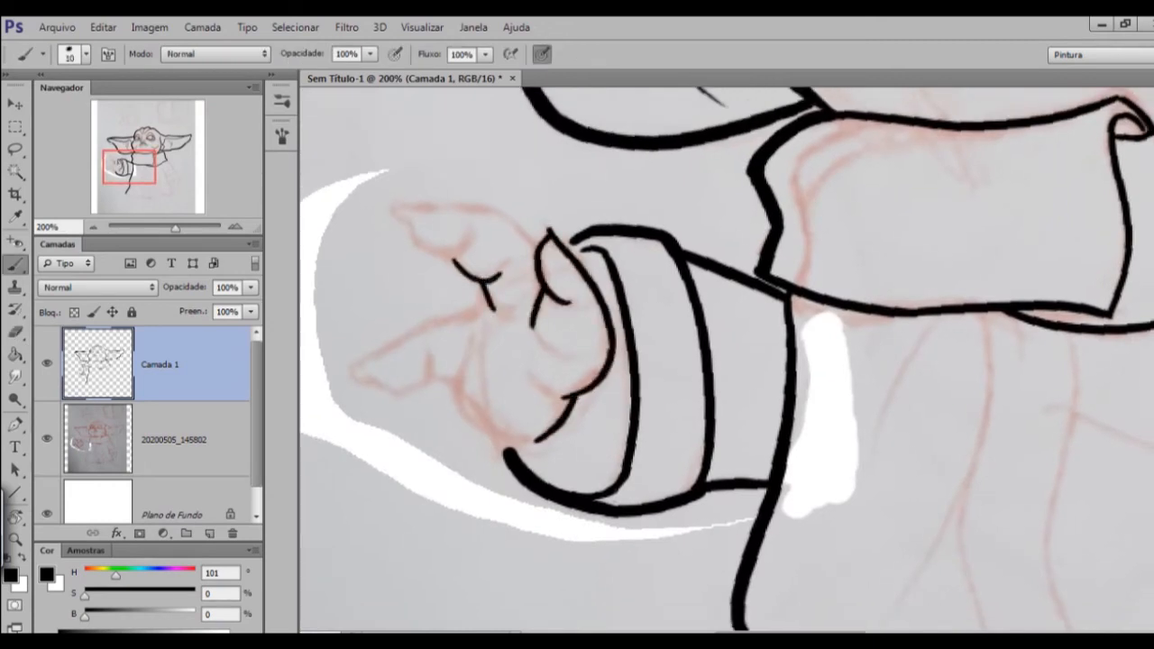
pyautogui.press('r')
pyautogui.moveTo(578, 298); pyautogui.dragTo(712, 200)
pyautogui.moveTo(628, 133); pyautogui.dragTo(680, 271)
# Ink the raised hand's lower pointed finger with its knuckle creases, turning the canvas to follow its contour.
pyautogui.press('r')
pyautogui.moveTo(713, 225)
pyautogui.mouseDown()
pyautogui.moveTo(611, 288)
pyautogui.moveTo(647, 478)
pyautogui.mouseUp()
pyautogui.press('r')
pyautogui.press('space')
pyautogui.moveTo(659, 397); pyautogui.dragTo(652, 344)
pyautogui.moveTo(650, 295)
pyautogui.mouseDown()
pyautogui.moveTo(670, 431)
pyautogui.moveTo(696, 379)
pyautogui.mouseUp()
pyautogui.press('r')
pyautogui.moveTo(632, 397)
pyautogui.mouseDown()
pyautogui.moveTo(689, 264)
pyautogui.moveTo(703, 259)
pyautogui.mouseUp()
pyautogui.hotkey('ctrl', 'z')
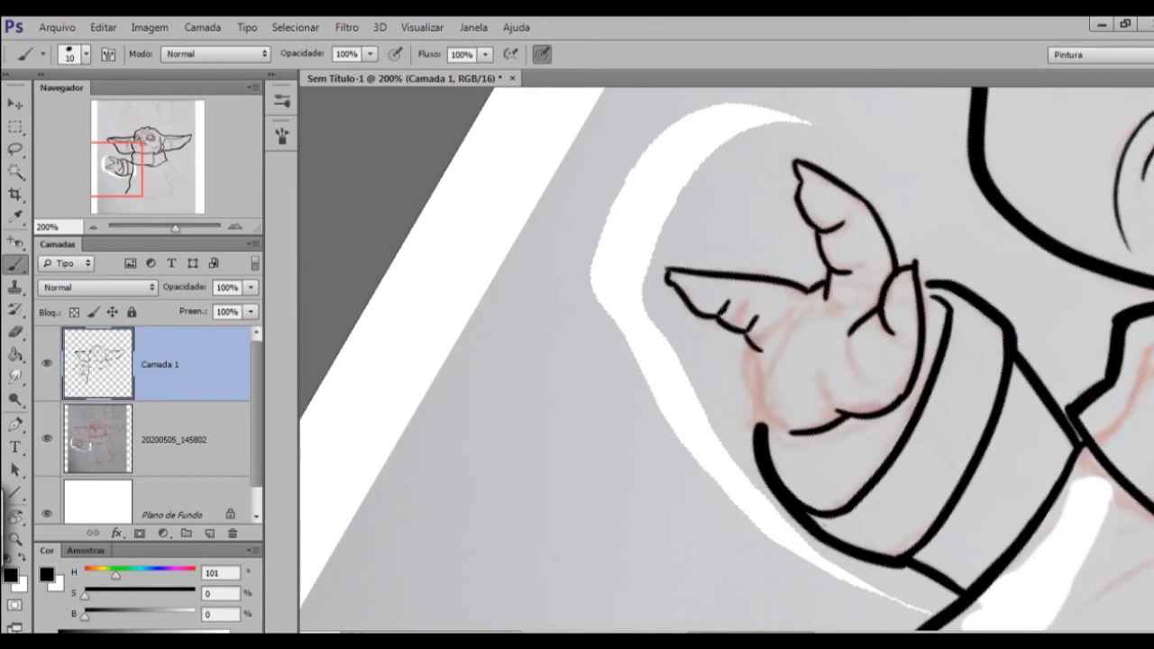
# Complete the raised hand's palm outline and inner creases with a 6-size brush, briefly hiding the sketch layer to check.
pyautogui.moveTo(783, 426); pyautogui.dragTo(805, 428)
pyautogui.hotkey('ctrl', '-')
pyautogui.hotkey('ctrl', '-')
pyautogui.press('r')
pyautogui.moveTo(862, 406); pyautogui.dragTo(865, 319)
pyautogui.hotkey('ctrl', '+')
pyautogui.hotkey('ctrl', '+')
pyautogui.press('e')
pyautogui.press('b')
pyautogui.press('e')
pyautogui.press('b')
pyautogui.click(753, 404)
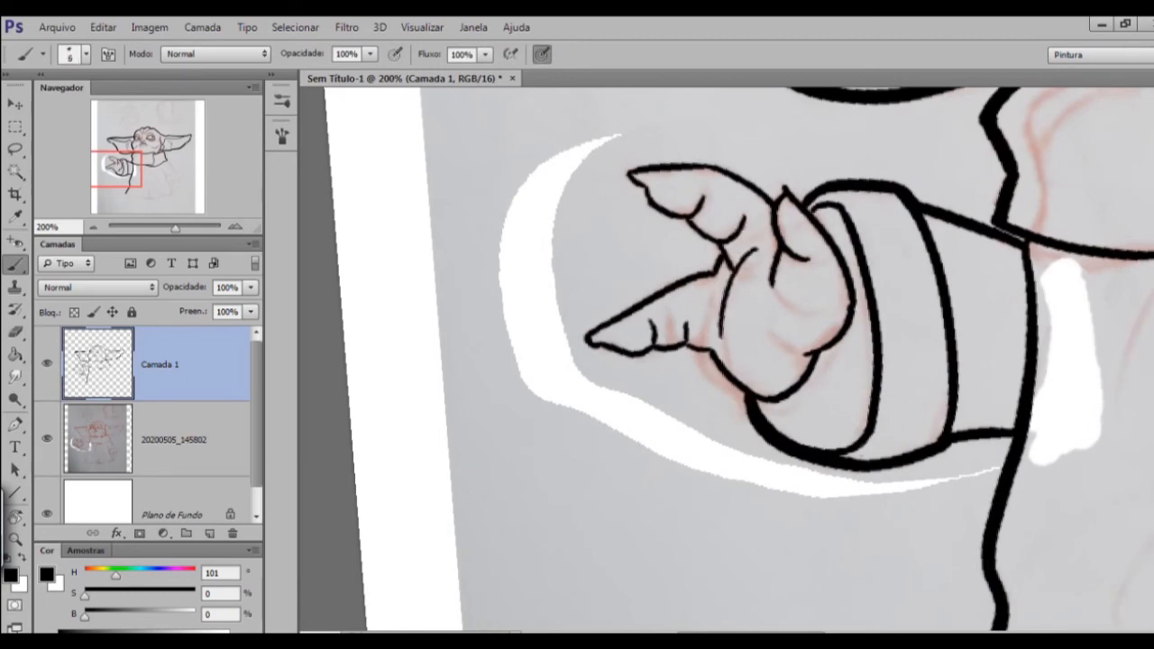
pyautogui.hotkey('ctrl', '-')
pyautogui.hotkey('ctrl', '-')
pyautogui.hotkey('ctrl', '-')
pyautogui.click(47, 440)
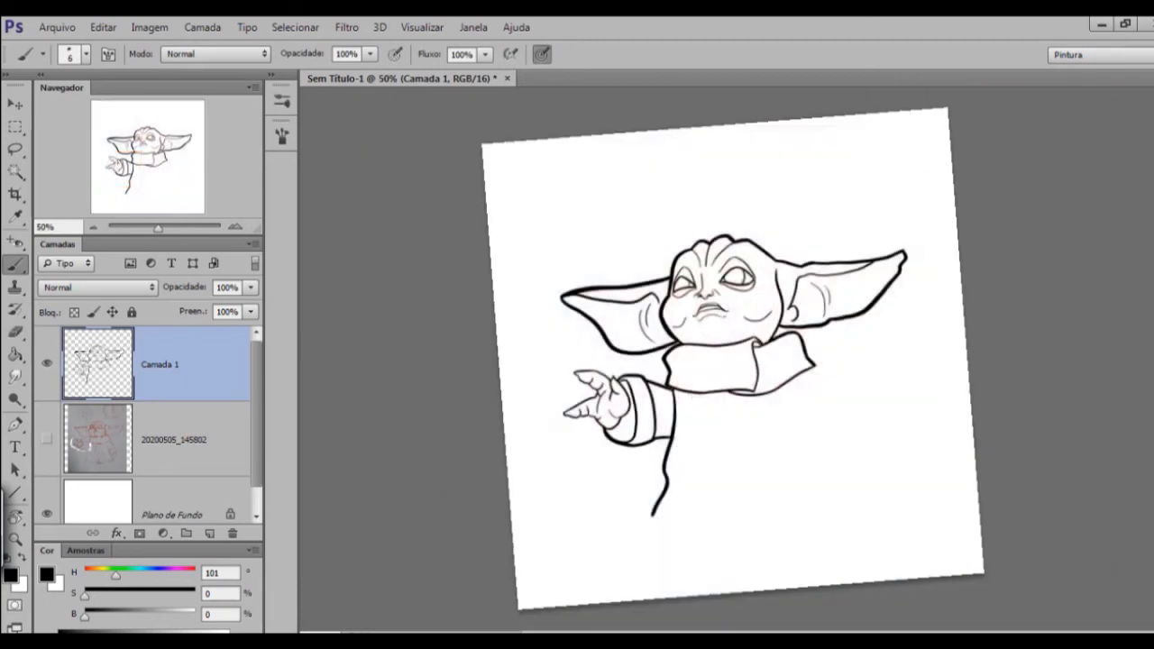
pyautogui.click(47, 440)
# Ink the first line of the robe's front band from collar to hem with a 10-size brush, undoing a false stroke.
pyautogui.hotkey('ctrl', '+')
pyautogui.hotkey('ctrl', '+')
pyautogui.moveTo(727, 392); pyautogui.dragTo(703, 360)
pyautogui.press(']')
pyautogui.press(']')
pyautogui.press(']')
pyautogui.press(']')
pyautogui.press(']')
pyautogui.moveTo(722, 429); pyautogui.dragTo(739, 359)
pyautogui.hotkey('ctrl', '+')
pyautogui.moveTo(688, 462); pyautogui.dragTo(727, 359)
pyautogui.moveTo(534, 97); pyautogui.dragTo(528, 610)
pyautogui.hotkey('ctrl', 'z')
pyautogui.moveTo(547, 122); pyautogui.dragTo(512, 365)
pyautogui.moveTo(632, 433); pyautogui.dragTo(631, 297)
pyautogui.moveTo(508, 224); pyautogui.dragTo(535, 514)
# Smooth the uneven edges of the robe's first front band line with the eraser.
pyautogui.press('e')
pyautogui.moveTo(552, 306); pyautogui.dragTo(536, 516)
pyautogui.moveTo(631, 361); pyautogui.dragTo(656, 387)
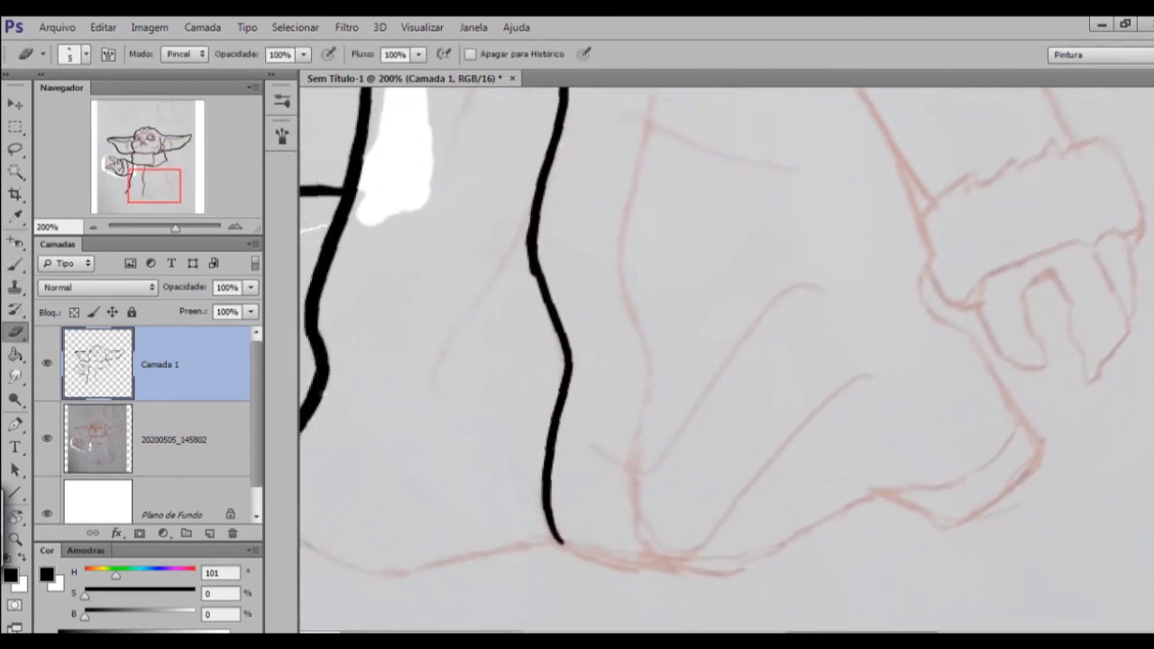
pyautogui.hotkey('ctrl', '+')
pyautogui.moveTo(492, 276); pyautogui.dragTo(509, 355)
pyautogui.moveTo(631, 361)
pyautogui.mouseDown()
pyautogui.moveTo(646, 378)
pyautogui.moveTo(621, 351)
pyautogui.mouseUp()
pyautogui.hotkey('ctrl', '-')
# Ink the second line of the robe's front band down to the hem with a 10-size brush and clean it with the eraser.
pyautogui.press('b')
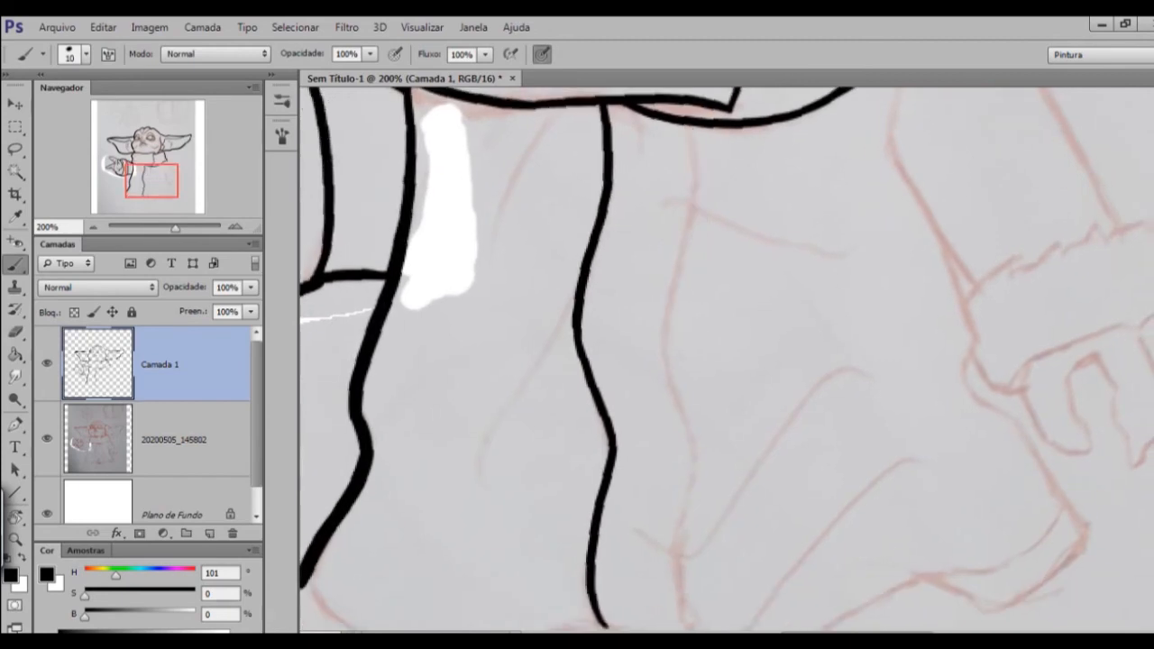
pyautogui.moveTo(694, 124); pyautogui.dragTo(665, 373)
pyautogui.moveTo(632, 406); pyautogui.dragTo(617, 314)
pyautogui.moveTo(653, 242); pyautogui.dragTo(701, 395)
pyautogui.moveTo(631, 388); pyautogui.dragTo(623, 343)
pyautogui.moveTo(676, 300); pyautogui.dragTo(681, 502)
pyautogui.press('e')
pyautogui.moveTo(639, 211); pyautogui.dragTo(644, 234)
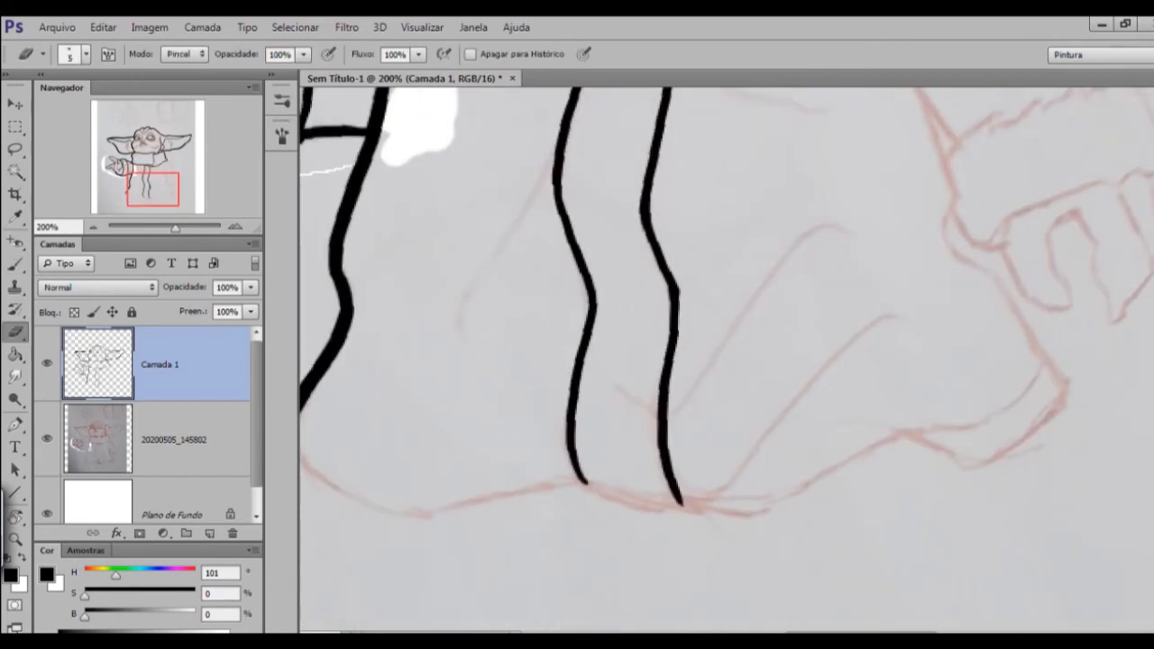
# Ink the lowered arm's outer line from the collar toward the cuff with a 15-size brush, redoing the first attempt.
pyautogui.hotkey('ctrl', '-')
pyautogui.moveTo(632, 406)
pyautogui.mouseDown()
pyautogui.moveTo(587, 376)
pyautogui.moveTo(612, 406)
pyautogui.mouseUp()
pyautogui.press('r')
pyautogui.press('b')
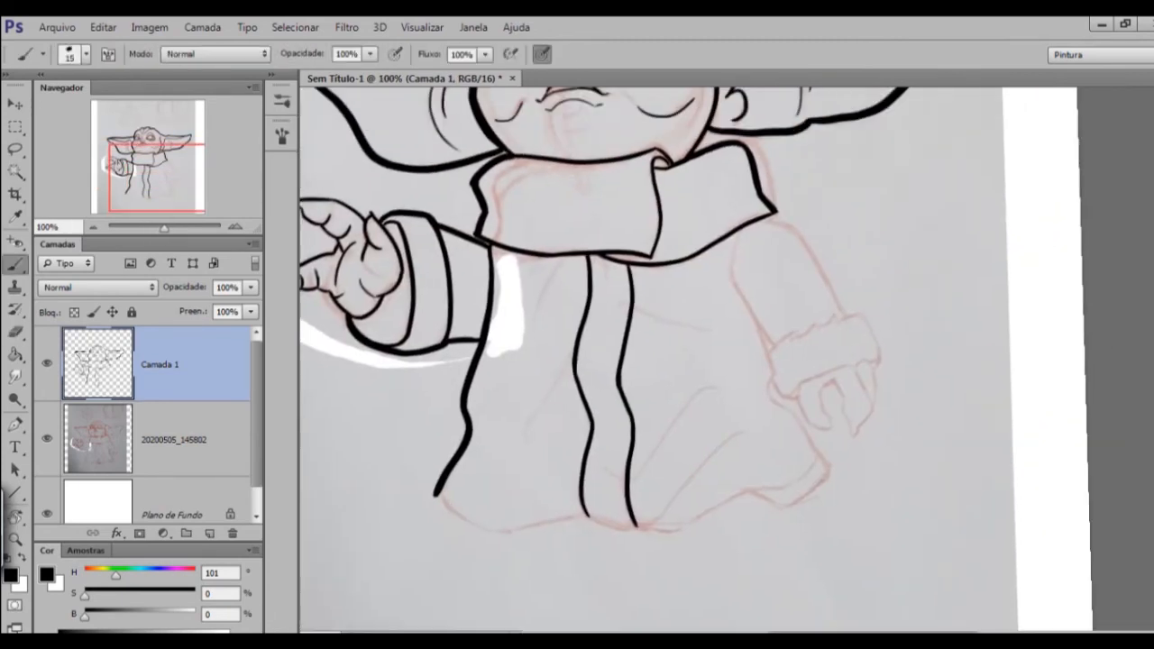
pyautogui.moveTo(801, 236); pyautogui.dragTo(840, 301)
pyautogui.moveTo(631, 379); pyautogui.dragTo(632, 360)
pyautogui.hotkey('ctrl', 'z')
pyautogui.moveTo(799, 201); pyautogui.dragTo(840, 287)
# Ink the outer contour of the lowered sleeve's cuff, undoing the unsuccessful strokes first.
pyautogui.hotkey('ctrl', '+')
pyautogui.moveTo(775, 343); pyautogui.dragTo(658, 389)
pyautogui.moveTo(715, 347)
pyautogui.mouseDown()
pyautogui.moveTo(887, 226)
pyautogui.moveTo(935, 316)
pyautogui.mouseUp()
pyautogui.hotkey('ctrl', 'z')
pyautogui.moveTo(880, 238); pyautogui.dragTo(921, 301)
pyautogui.hotkey('ctrl', 'alt', 'z')
pyautogui.hotkey('ctrl', 'alt', 'z')
pyautogui.moveTo(835, 256)
pyautogui.mouseDown()
pyautogui.moveTo(876, 234)
pyautogui.moveTo(923, 303)
pyautogui.mouseUp()
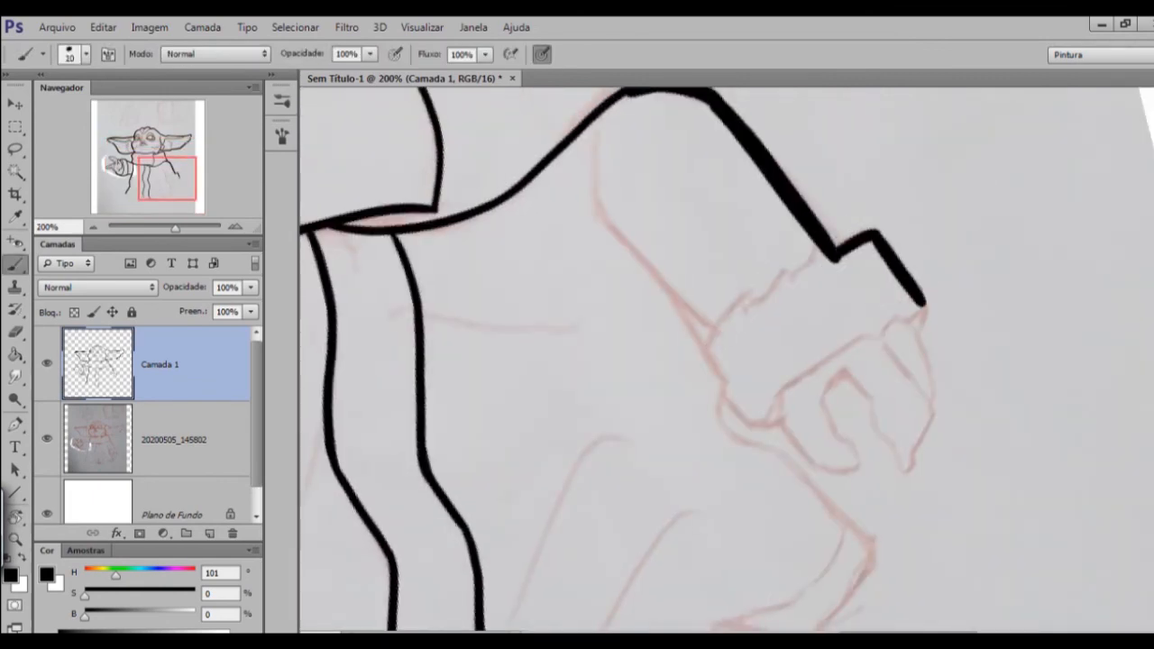
# Ink the lowered sleeve's inner edge and the seam where it meets the cuff with a 10-size brush.
pyautogui.press('[')
pyautogui.moveTo(611, 109)
pyautogui.mouseDown()
pyautogui.moveTo(622, 238)
pyautogui.moveTo(693, 302)
pyautogui.mouseUp()
pyautogui.hotkey('ctrl', '-')
pyautogui.hotkey('ctrl', '+')
pyautogui.moveTo(631, 379); pyautogui.dragTo(678, 356)
pyautogui.press('r')
pyautogui.moveTo(884, 379); pyautogui.dragTo(846, 256)
pyautogui.press('b')
pyautogui.moveTo(701, 167); pyautogui.dragTo(698, 311)
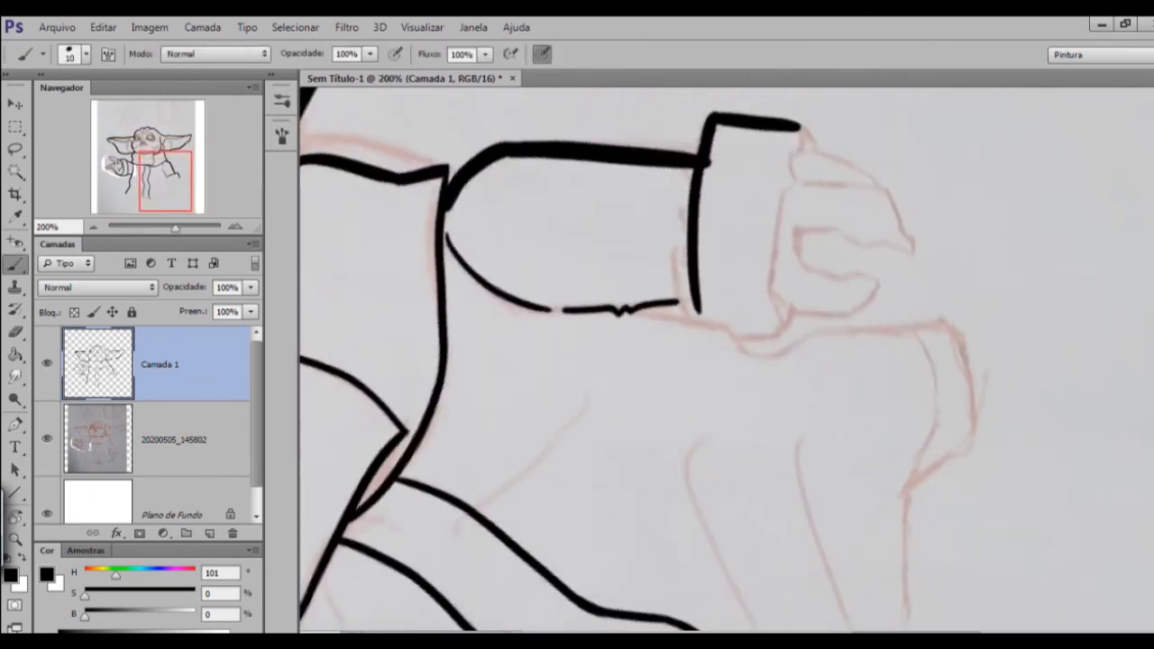
# Ink the hand-side edge of the lowered sleeve's cuff and its folded inner corner with a 10-size brush.
pyautogui.moveTo(799, 128); pyautogui.dragTo(787, 332)
pyautogui.press('r')
pyautogui.moveTo(857, 270); pyautogui.dragTo(847, 460)
pyautogui.press('b')
pyautogui.moveTo(774, 311); pyautogui.dragTo(769, 315)
pyautogui.moveTo(753, 251); pyautogui.dragTo(743, 388)
pyautogui.moveTo(756, 354); pyautogui.dragTo(776, 416)
pyautogui.press('e')
pyautogui.hotkey('ctrl', '-')
pyautogui.hotkey('ctrl', '+')
pyautogui.press('r')
pyautogui.moveTo(845, 433); pyautogui.dragTo(847, 429)
# Ink the lowered hand's thumb and fingers below the cuff with a 10-size brush, redoing the first stroke.
pyautogui.press('b')
pyautogui.moveTo(792, 307); pyautogui.dragTo(849, 318)
pyautogui.hotkey('ctrl', 'z')
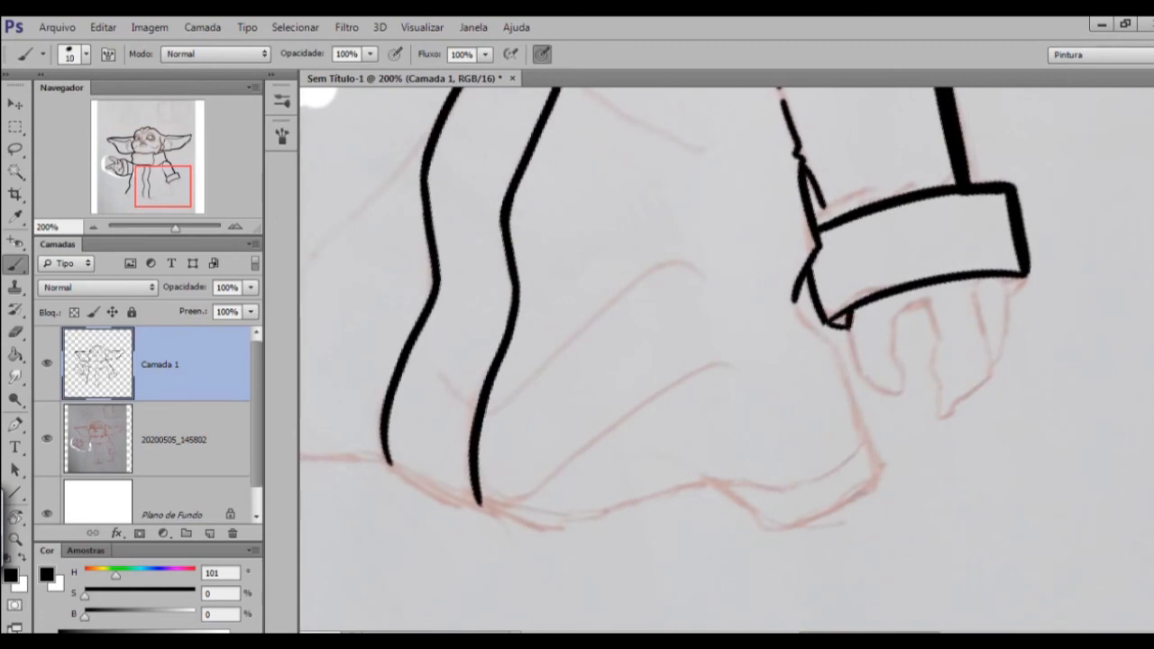
pyautogui.moveTo(899, 321); pyautogui.dragTo(927, 308)
pyautogui.moveTo(928, 309); pyautogui.dragTo(910, 317)
pyautogui.moveTo(911, 318); pyautogui.dragTo(922, 355)
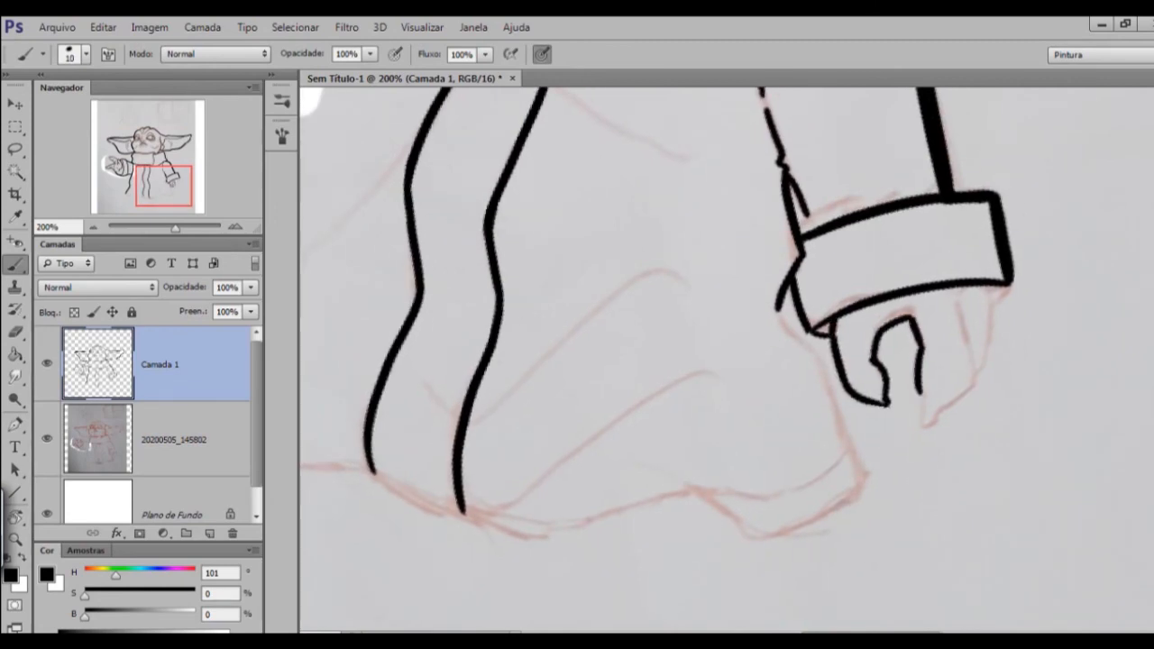
pyautogui.scroll(-3, 947, 397)
pyautogui.scroll(3, 943, 397)
pyautogui.moveTo(942, 403); pyautogui.dragTo(946, 435)
pyautogui.moveTo(1012, 299); pyautogui.dragTo(987, 401)
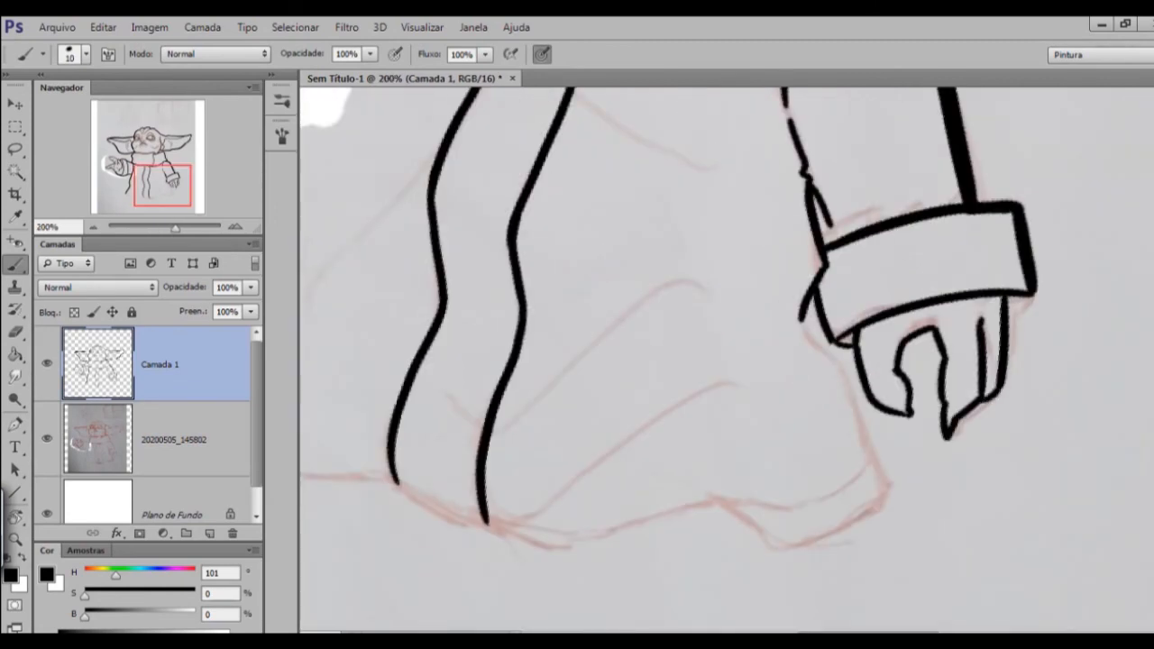
pyautogui.moveTo(913, 356); pyautogui.dragTo(944, 347)
# Clean up the inked lines around the lowered hand with the eraser.
pyautogui.scroll(-3, 902, 379)
pyautogui.hotkey('ctrl', '+')
pyautogui.hotkey('ctrl', '+')
pyautogui.hotkey('ctrl', '+')
pyautogui.moveTo(902, 523); pyautogui.dragTo(625, 247)
pyautogui.hotkey('ctrl', '+')
pyautogui.press('e')
pyautogui.moveTo(950, 416); pyautogui.dragTo(1011, 409)
pyautogui.hotkey('ctrl', '-')
pyautogui.hotkey('ctrl', '-')
pyautogui.hotkey('ctrl', '+')
# Ink the robe's outer contour from below the lowered cuff down to the hem corner with a 20-size brush.
pyautogui.moveTo(632, 505); pyautogui.dragTo(759, 294)
pyautogui.press('b')
pyautogui.moveTo(858, 326); pyautogui.dragTo(971, 501)
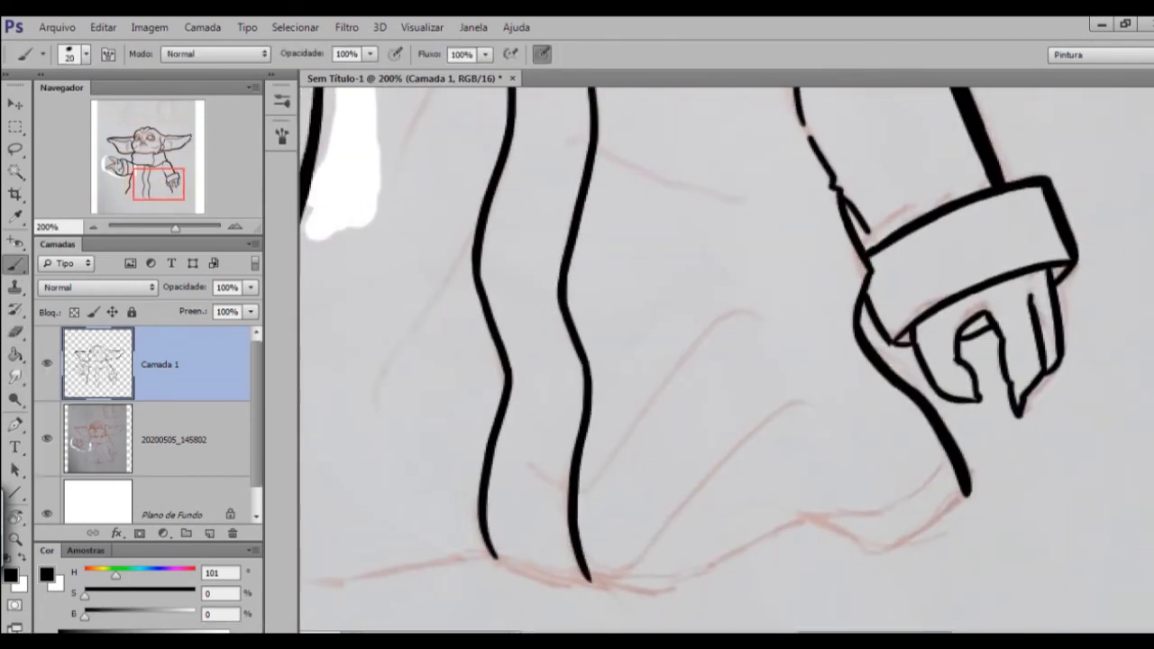
pyautogui.moveTo(559, 505); pyautogui.dragTo(749, 366)
# Ink the robe's outer contour below the raised arm and around into the hem, and clean it with a 7-size eraser.
pyautogui.press('r')
pyautogui.moveTo(399, 368); pyautogui.dragTo(507, 119)
pyautogui.moveTo(449, 167); pyautogui.dragTo(662, 503)
pyautogui.press('r')
pyautogui.press('Escape')
pyautogui.press('e')
pyautogui.moveTo(402, 435); pyautogui.dragTo(392, 417)
pyautogui.hotkey('ctrl', '+')
pyautogui.moveTo(541, 451); pyautogui.dragTo(791, 290)
pyautogui.moveTo(487, 272); pyautogui.dragTo(487, 313)
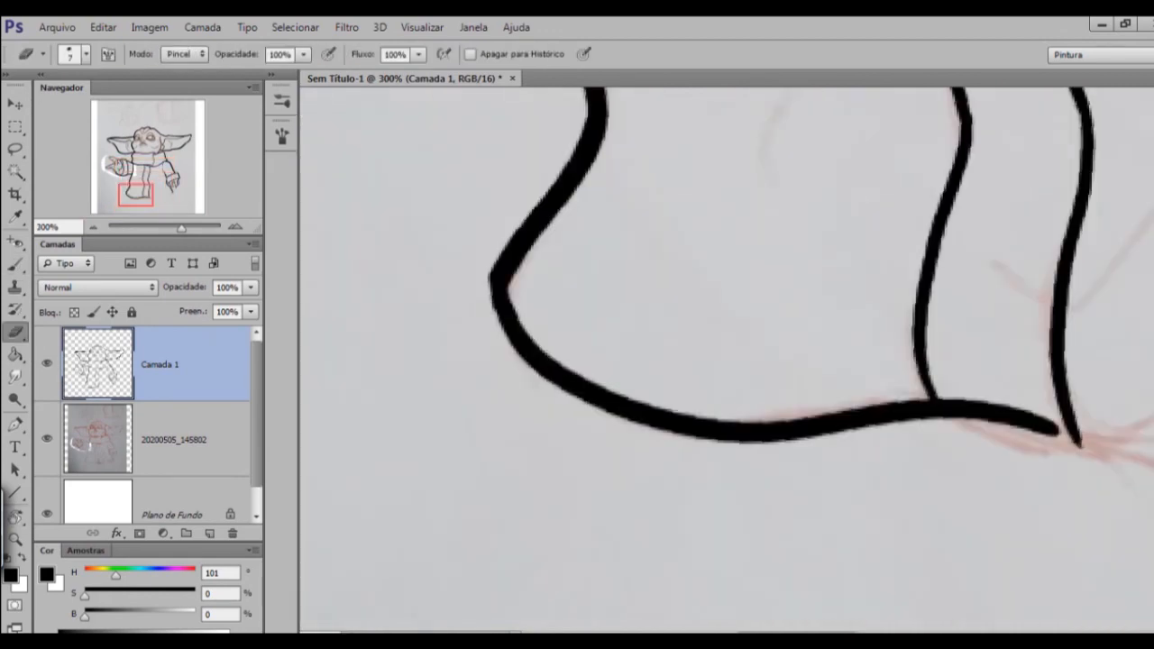
# Ink the rest of the wavy hem and its notch to the corner below the lowered hand with a 20-size brush.
pyautogui.hotkey('ctrl', '-')
pyautogui.press('r')
pyautogui.moveTo(727, 180); pyautogui.dragTo(907, 347)
pyautogui.moveTo(721, 415); pyautogui.dragTo(709, 322)
pyautogui.press('b')
pyautogui.moveTo(686, 433); pyautogui.dragTo(675, 347)
pyautogui.moveTo(595, 146); pyautogui.dragTo(706, 521)
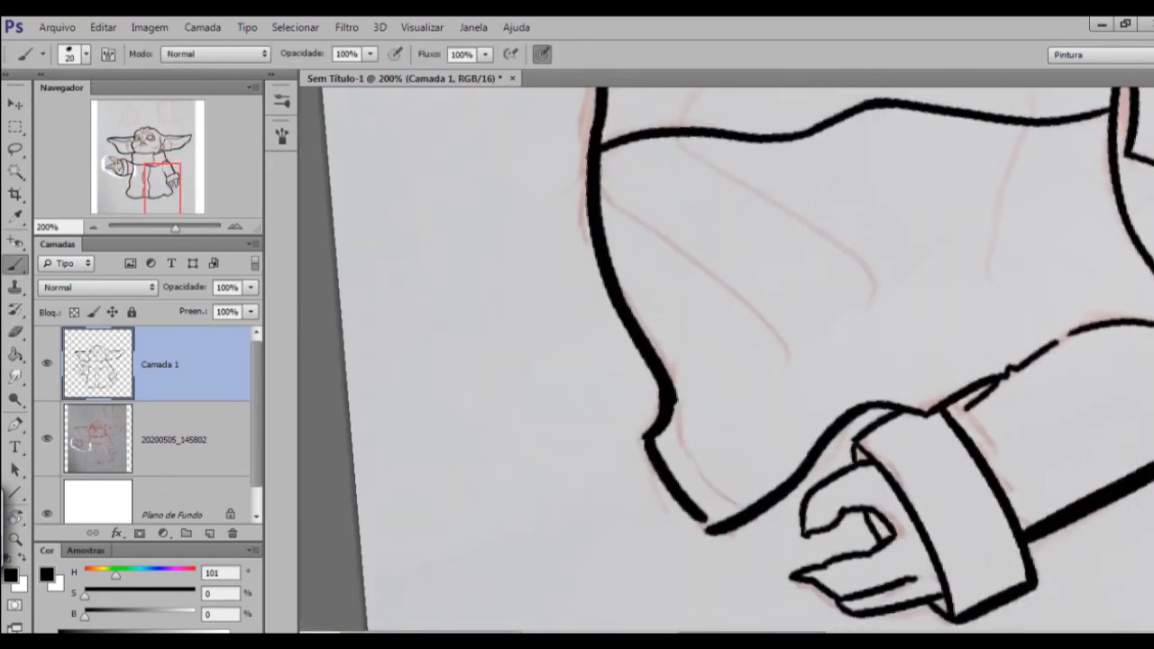
pyautogui.press('r')
pyautogui.press('Escape')
pyautogui.press('b')
# Ink a thin parallel line inside the front band's edge nearer the lowered arm with a 6-size brush.
pyautogui.hotkey('ctrl', '-')
pyautogui.press('[')
pyautogui.press('[')
pyautogui.press('[')
pyautogui.press('[')
pyautogui.press('[')
pyautogui.moveTo(631, 270)
pyautogui.mouseDown()
pyautogui.moveTo(676, 502)
pyautogui.moveTo(676, 425)
pyautogui.mouseUp()
pyautogui.hotkey('ctrl', '+')
pyautogui.moveTo(727, 528); pyautogui.dragTo(693, 334)
pyautogui.moveTo(720, 103); pyautogui.dragTo(680, 315)
pyautogui.hotkey('ctrl', '+')
pyautogui.moveTo(668, 388); pyautogui.dragTo(632, 293)
pyautogui.moveTo(618, 180)
pyautogui.mouseDown()
pyautogui.moveTo(654, 296)
pyautogui.moveTo(639, 572)
pyautogui.mouseUp()
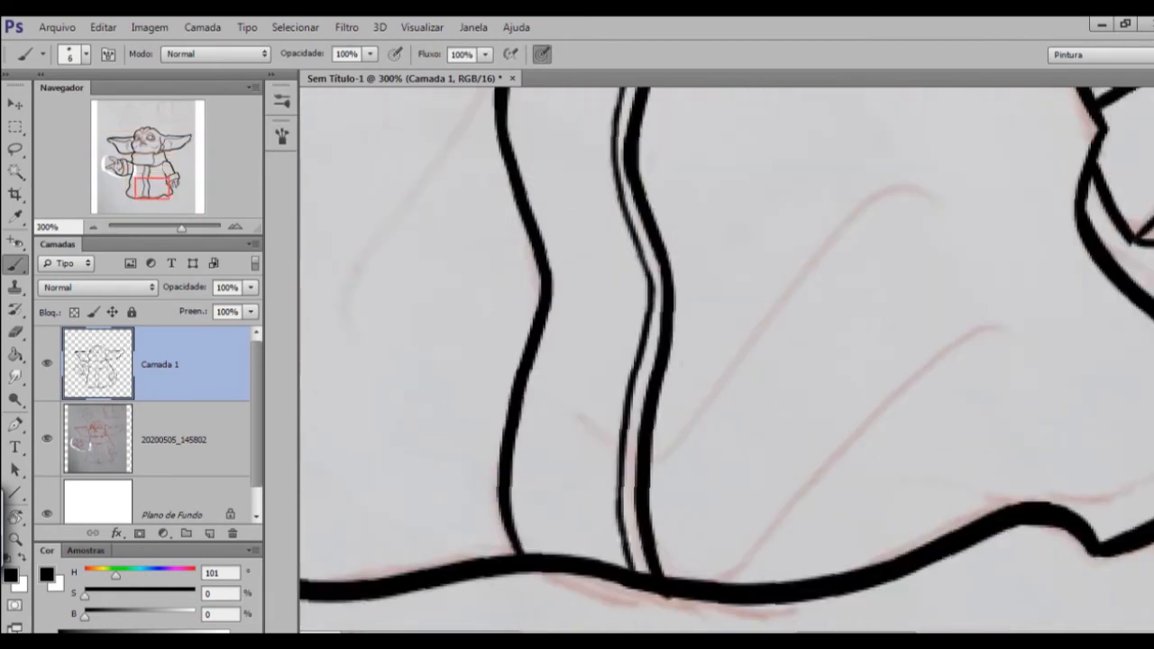
# Touch up the doubled edge of the front band at its bend with the brush and eraser.
pyautogui.moveTo(650, 361); pyautogui.dragTo(679, 378)
pyautogui.press('e')
pyautogui.moveTo(684, 286); pyautogui.dragTo(684, 327)
pyautogui.press('b')
pyautogui.moveTo(673, 281); pyautogui.dragTo(677, 352)
pyautogui.press('e')
pyautogui.moveTo(677, 325); pyautogui.dragTo(696, 337)
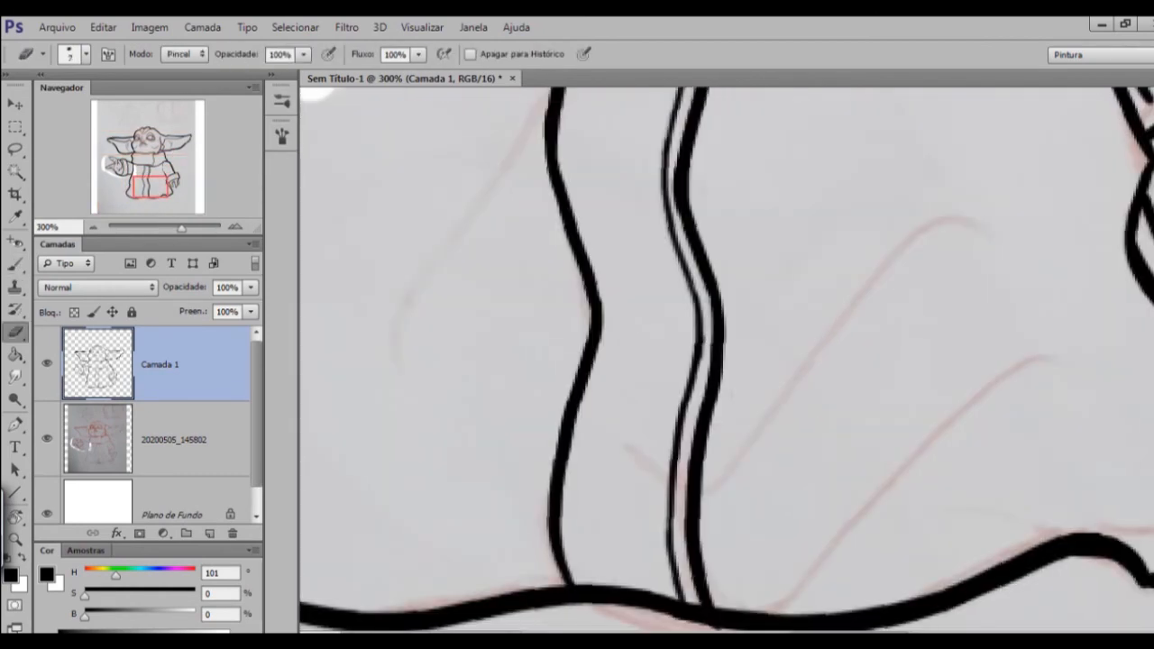
# Try out a thin 6-size inner line along the upper front band's edge nearer the raised arm, undoing unsatisfactory strokes.
pyautogui.press('b')
pyautogui.hotkey('ctrl', '-')
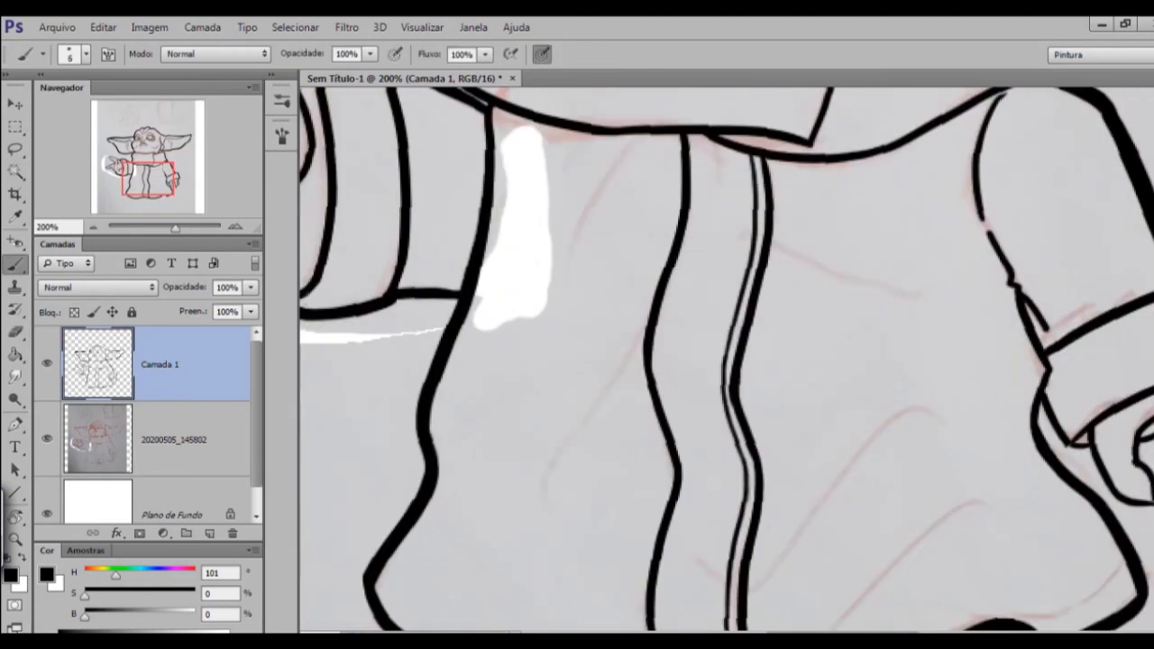
pyautogui.moveTo(697, 135); pyautogui.dragTo(678, 309)
pyautogui.moveTo(678, 361); pyautogui.dragTo(671, 341)
pyautogui.hotkey('ctrl', 'z')
pyautogui.moveTo(691, 116); pyautogui.dragTo(661, 316)
pyautogui.moveTo(672, 379)
pyautogui.mouseDown()
pyautogui.moveTo(669, 317)
pyautogui.moveTo(664, 388)
pyautogui.mouseUp()
pyautogui.moveTo(688, 141); pyautogui.dragTo(670, 307)
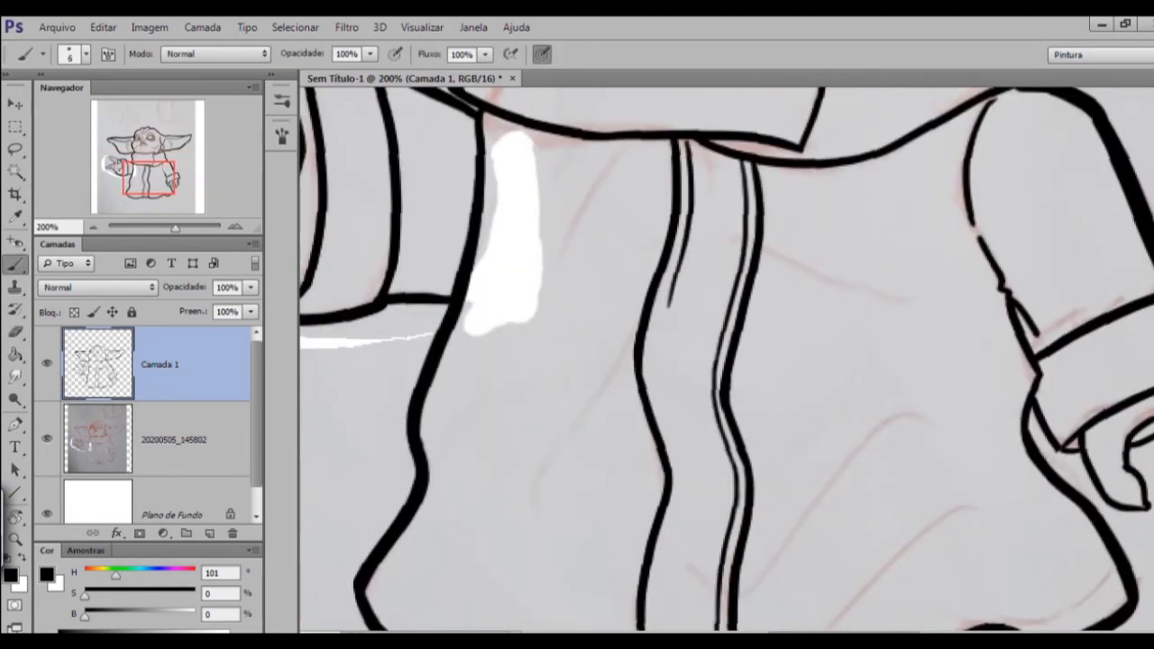
pyautogui.hotkey('ctrl', 'z')
# Continue the thin inner line along the front band's edge nearer the raised arm down to the hem and clean it up.
pyautogui.scroll(-1, 727, 359)
pyautogui.moveTo(657, 308)
pyautogui.mouseDown()
pyautogui.moveTo(597, 221)
pyautogui.moveTo(618, 458)
pyautogui.mouseUp()
pyautogui.moveTo(619, 459); pyautogui.dragTo(608, 422)
pyautogui.hotkey('ctrl', 'z')
pyautogui.scroll(-1, 727, 330)
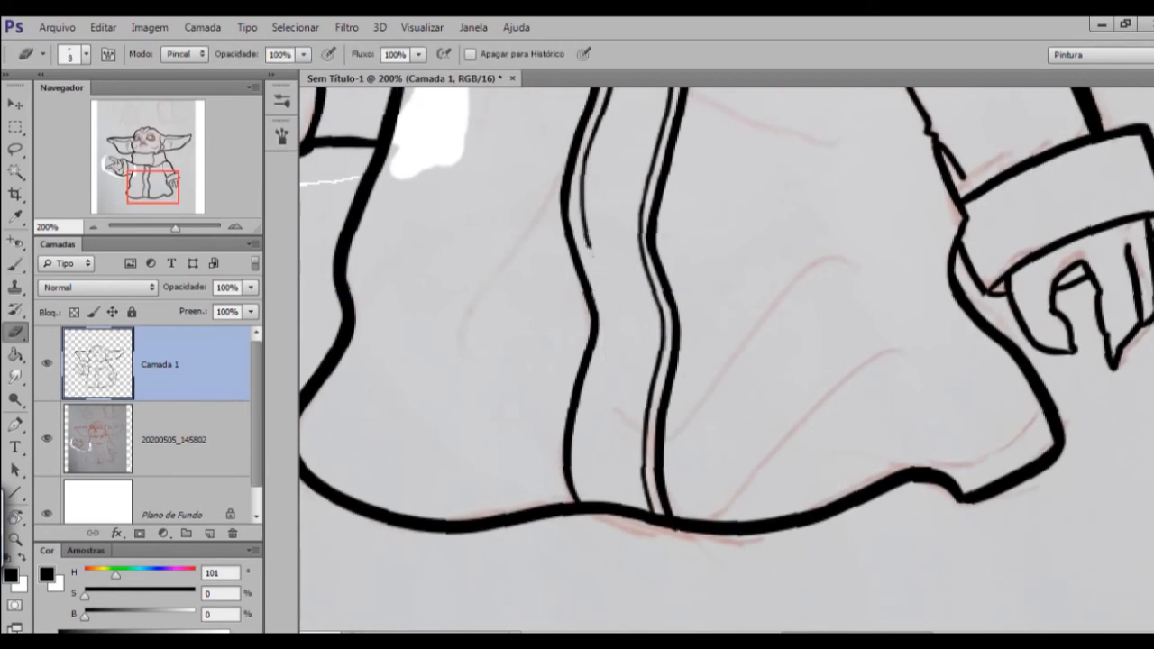
pyautogui.scroll(-1, 727, 317)
pyautogui.moveTo(587, 222); pyautogui.dragTo(613, 326)
pyautogui.moveTo(727, 317); pyautogui.dragTo(742, 341)
pyautogui.moveTo(627, 349)
pyautogui.mouseDown()
pyautogui.moveTo(598, 539)
pyautogui.moveTo(598, 526)
pyautogui.mouseUp()
pyautogui.press('e')
pyautogui.hotkey('ctrl', '-')
pyautogui.hotkey('ctrl', '-')
# Ink thin fold lines on the robe between the raised arm and the front band with a 6-size brush.
pyautogui.press('b')
pyautogui.hotkey('ctrl', '+')
pyautogui.moveTo(647, 285); pyautogui.dragTo(613, 333)
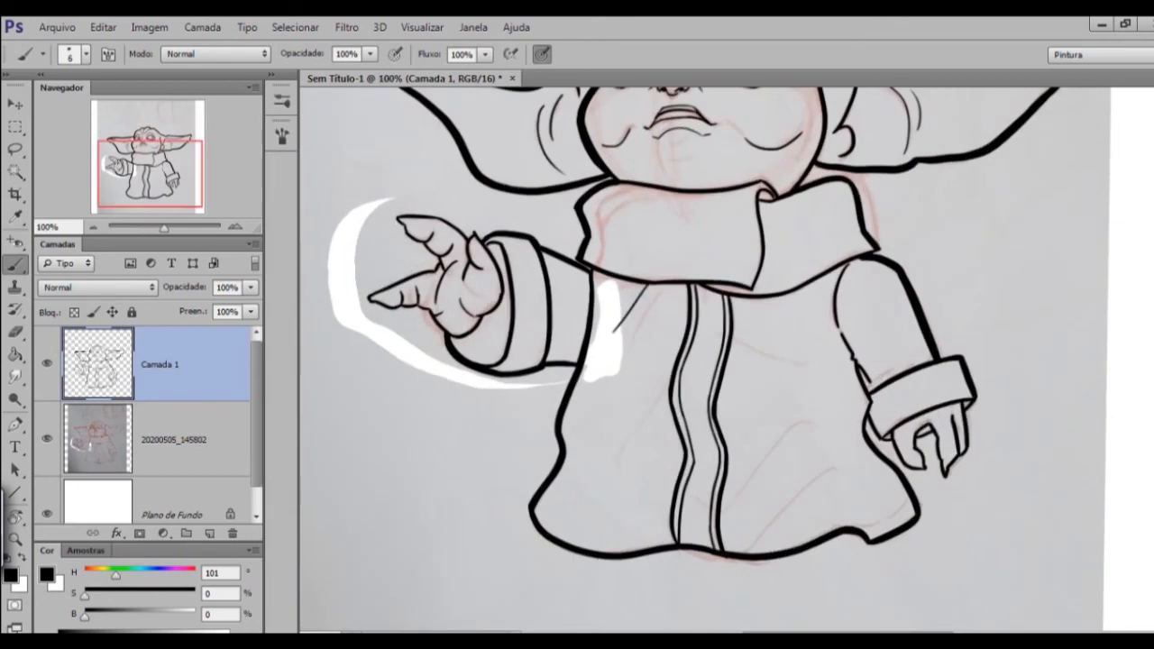
pyautogui.moveTo(670, 285); pyautogui.dragTo(635, 346)
pyautogui.moveTo(703, 406); pyautogui.dragTo(670, 254)
pyautogui.moveTo(634, 239); pyautogui.dragTo(566, 363)
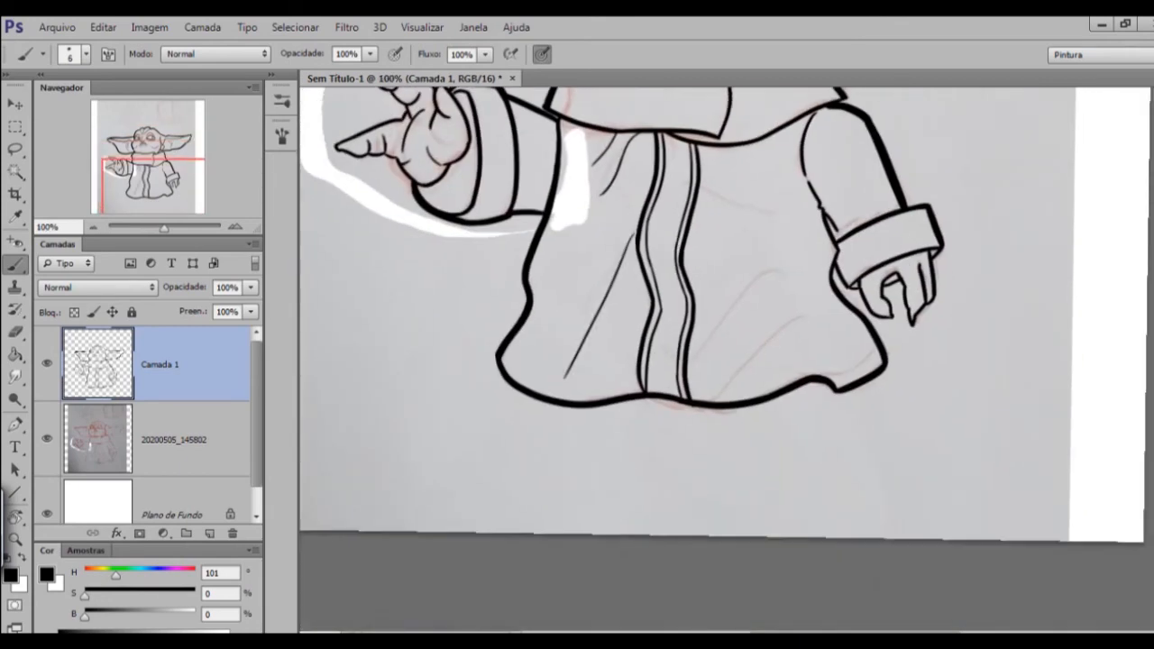
pyautogui.hotkey('ctrl', '-')
pyautogui.hotkey('ctrl', '+')
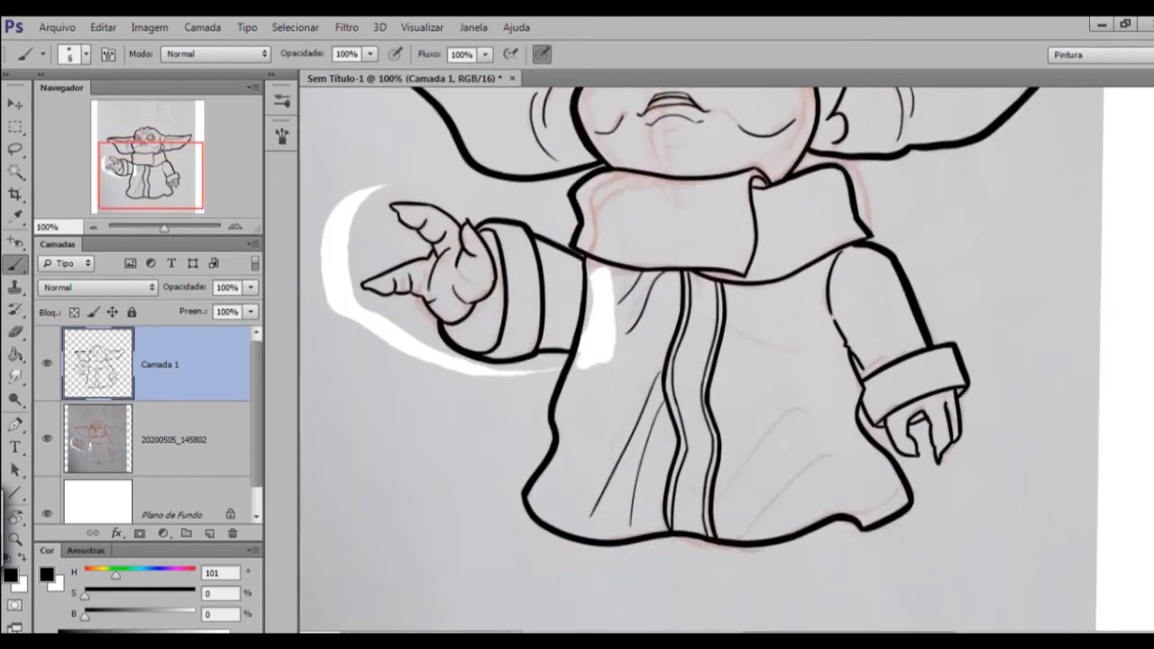
# Ink thin fold lines on the robe between the front band and the lowered arm with a 6-size brush.
pyautogui.hotkey('ctrl', '+')
pyautogui.hotkey('ctrl', '-')
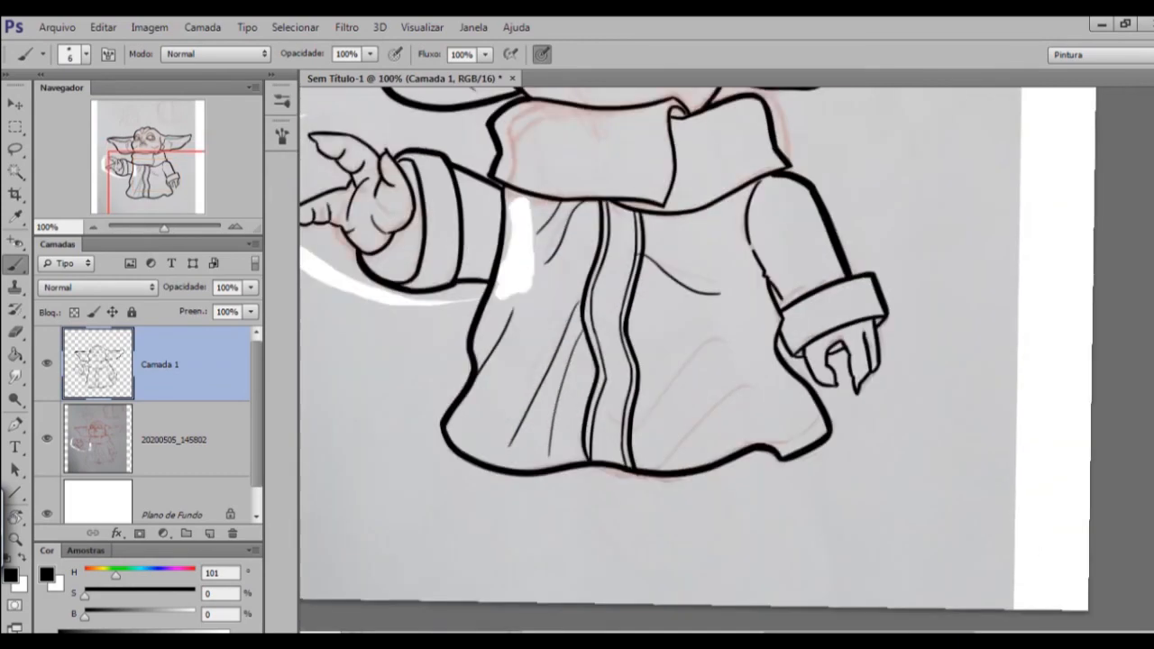
pyautogui.moveTo(722, 361)
pyautogui.mouseDown()
pyautogui.moveTo(632, 287)
pyautogui.moveTo(550, 381)
pyautogui.mouseUp()
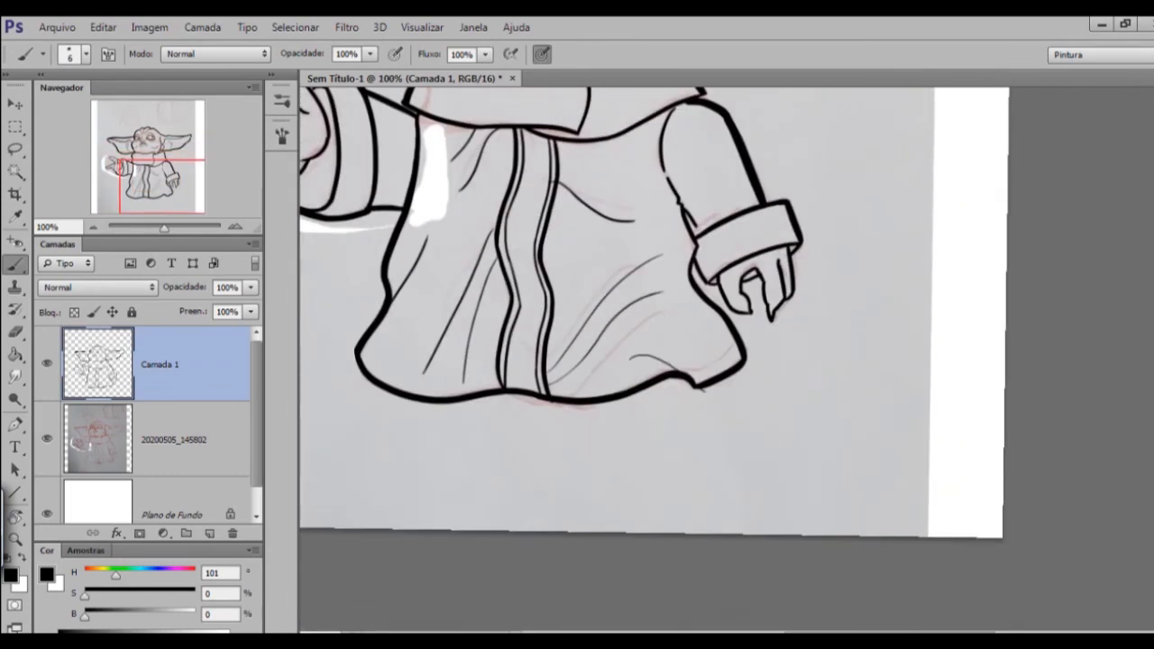
pyautogui.hotkey('ctrl', '+')
pyautogui.moveTo(711, 250); pyautogui.dragTo(791, 296)
pyautogui.hotkey('ctrl', '-')
pyautogui.hotkey('ctrl', '-')
pyautogui.moveTo(649, 424); pyautogui.dragTo(754, 265)
pyautogui.moveTo(685, 297); pyautogui.dragTo(722, 402)
pyautogui.hotkey('ctrl', '+')
pyautogui.moveTo(631, 316); pyautogui.dragTo(727, 366)
# Hide the photographed sketch layer 20200505_145802 and show the whole line art on the white background.
pyautogui.hotkey('ctrl', '-')
pyautogui.click(47, 439)
pyautogui.moveTo(767, 334); pyautogui.dragTo(730, 364)
pyautogui.moveTo(730, 261); pyautogui.dragTo(735, 263)
pyautogui.hotkey('ctrl', '-')
pyautogui.press('t')
pyautogui.click(721, 185)
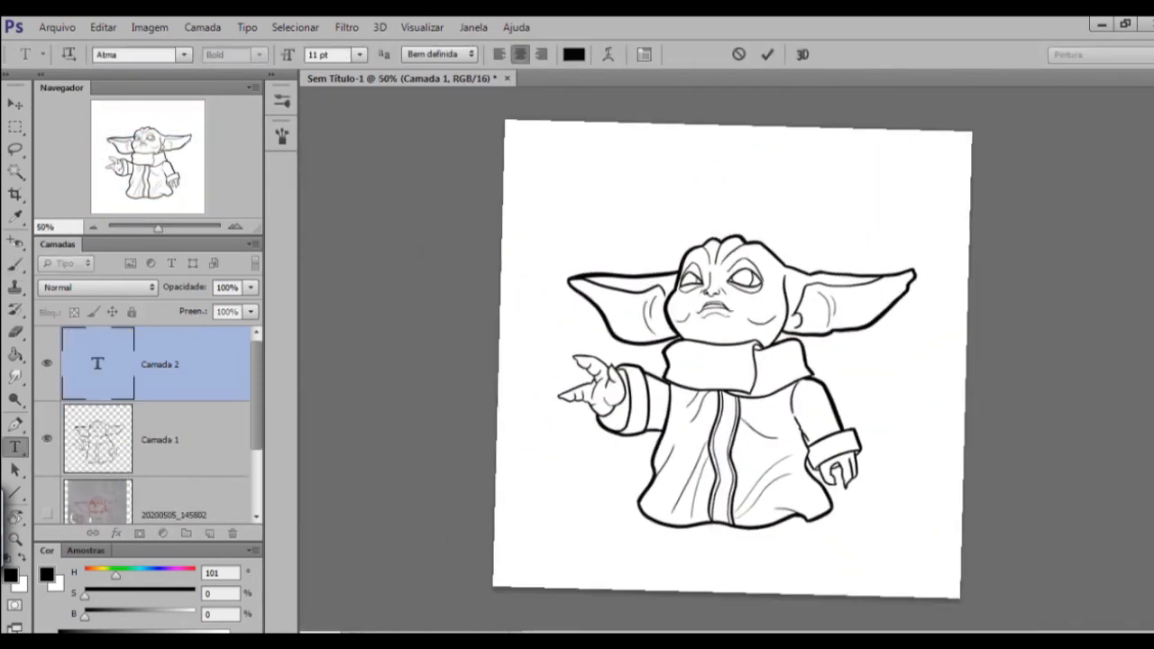
pyautogui.click(934, 344)
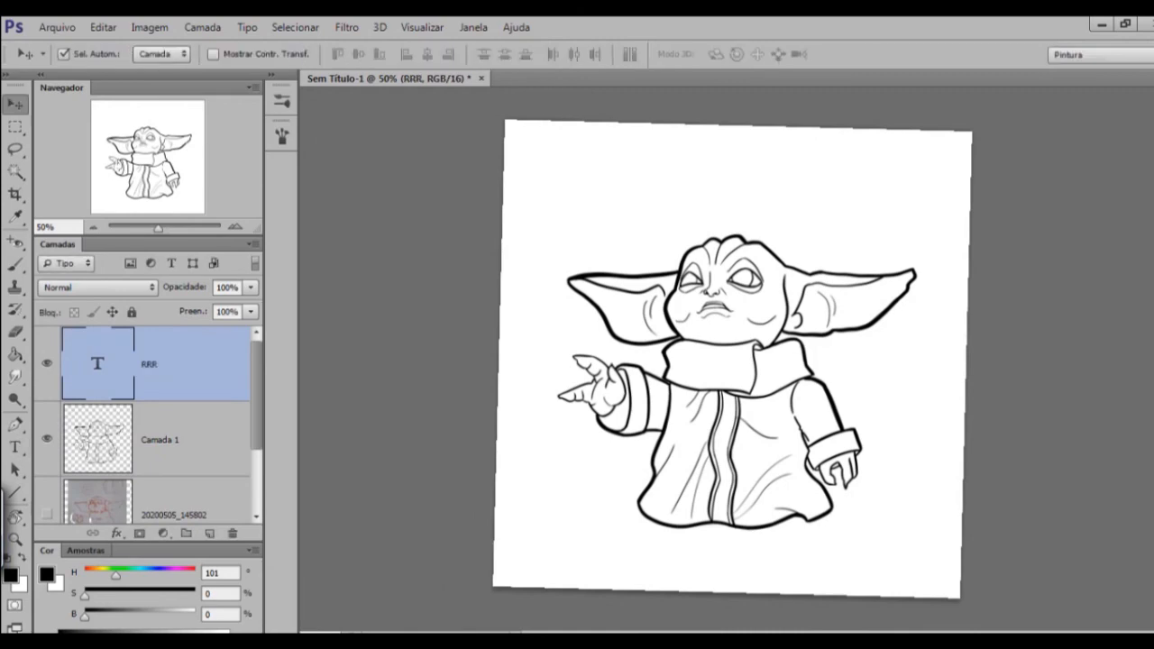
pyautogui.press('r')
pyautogui.moveTo(737, 271); pyautogui.dragTo(732, 271)
# Scale up and reposition the line art layer with Free Transform so the character fills the canvas.
pyautogui.hotkey('ctrl', 't')
pyautogui.moveTo(914, 237); pyautogui.dragTo(979, 182)
pyautogui.moveTo(868, 374); pyautogui.dragTo(836, 402)
pyautogui.press('Return')
pyautogui.press('v')
pyautogui.scroll(2, 732, 359)
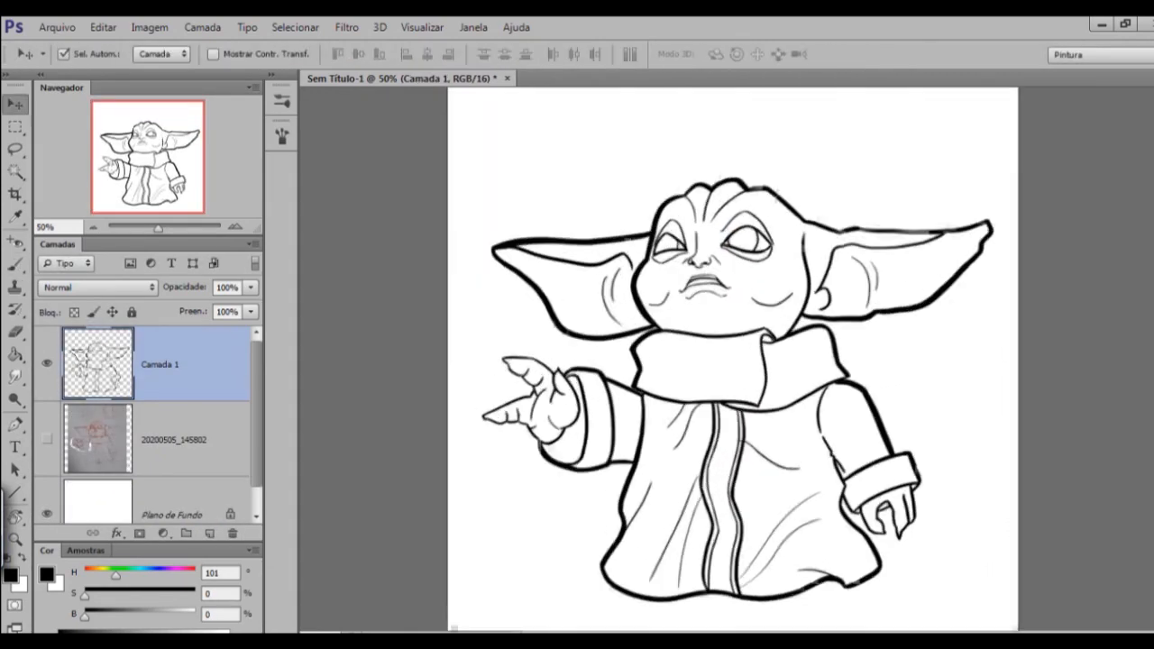
pyautogui.press('b')
pyautogui.scroll(-4, 732, 359)
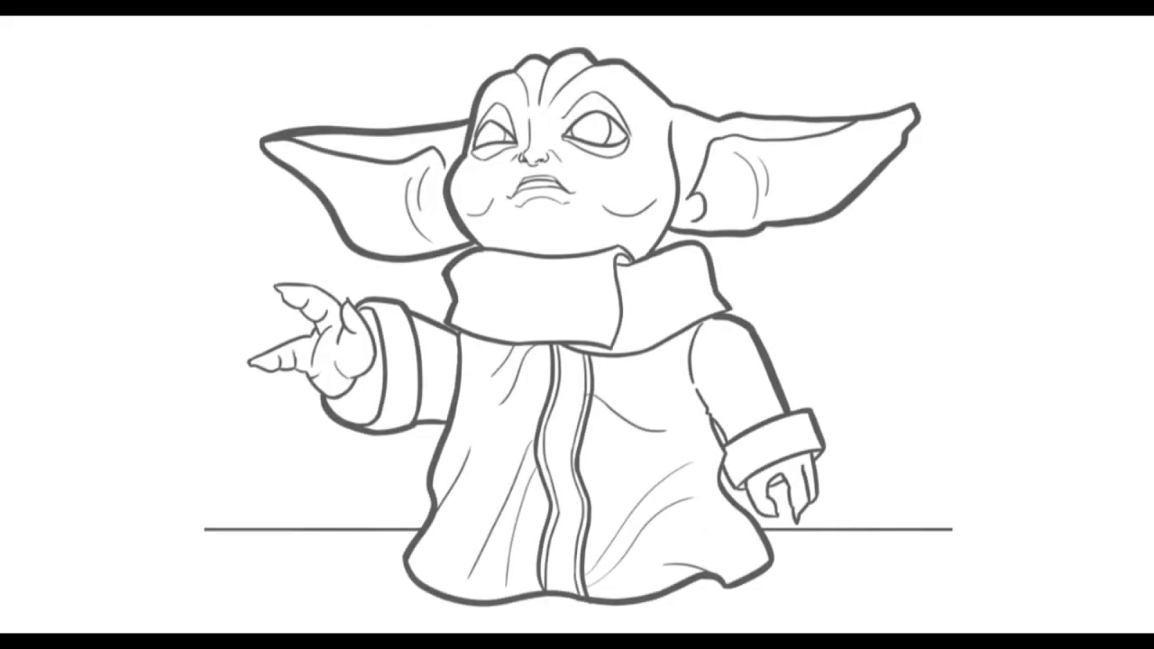